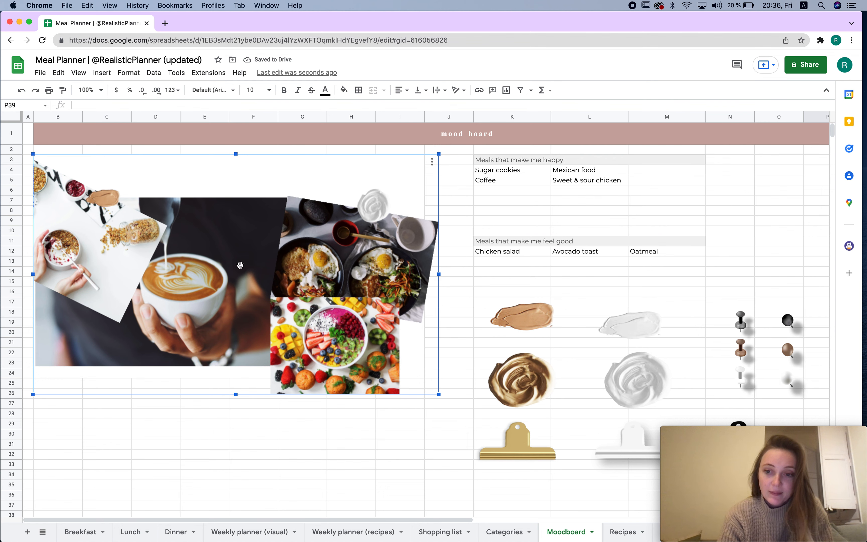
- Open the mood board collage drawing for editing and search Google for chicken images to insert
{"action": "double_click", "coordinate": [223, 256]}
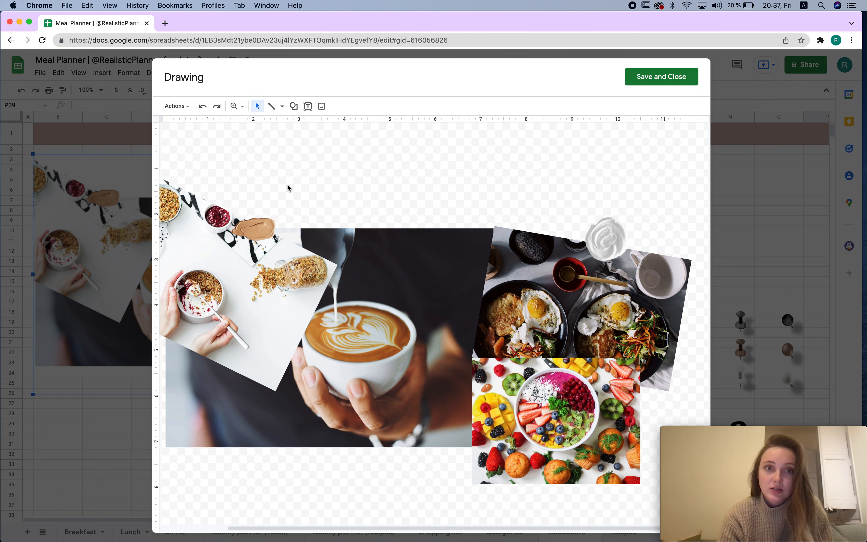
{"action": "left_click", "coordinate": [322, 107]}
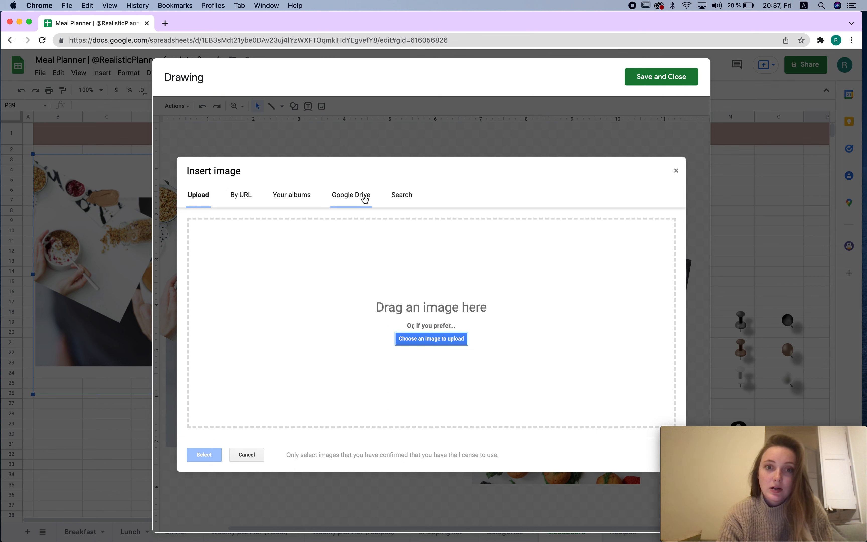
{"action": "left_click", "coordinate": [404, 196]}
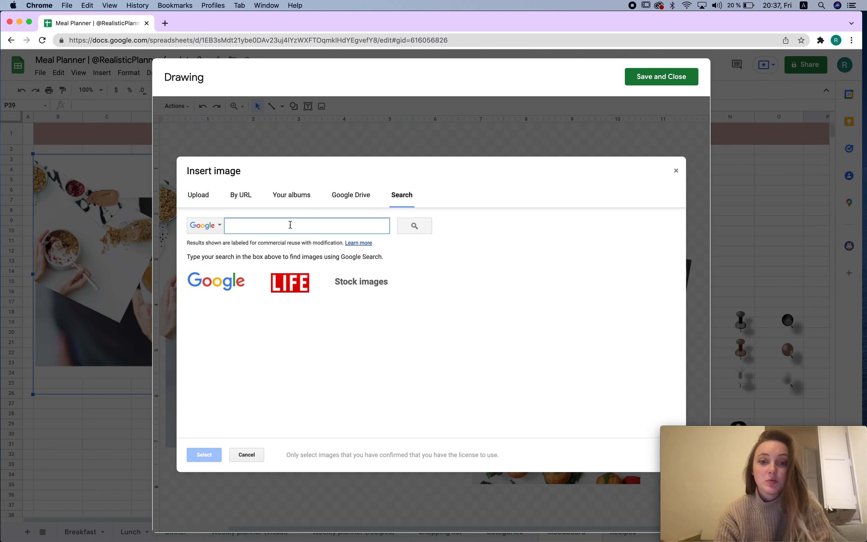
{"action": "type", "text": "chicken"}
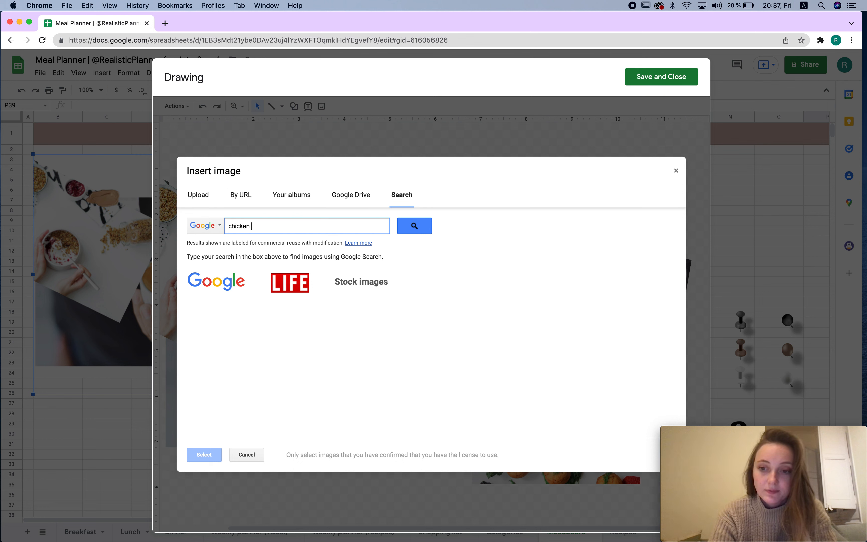
{"action": "left_click", "coordinate": [401, 224]}
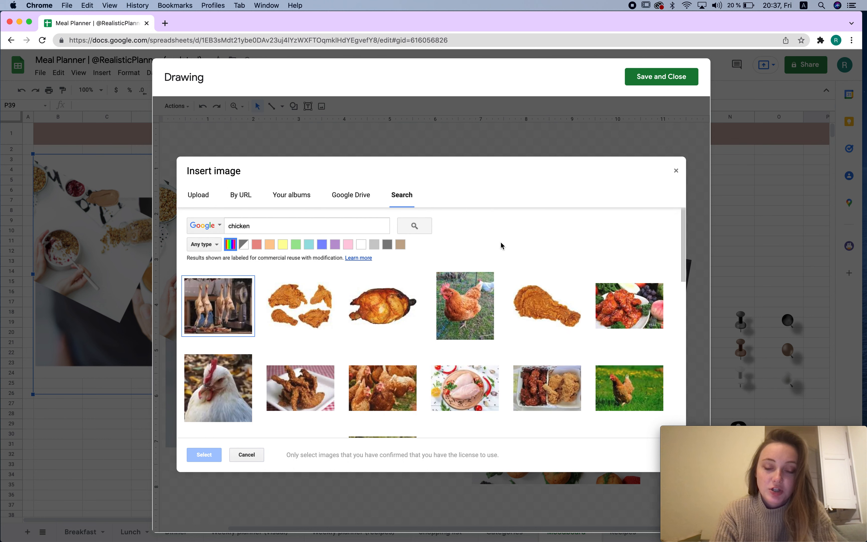
- Search for avocado toast, insert the picture of two toasts on a dark slate board, and tilt it over the granola and coffee photos
{"action": "double_click", "coordinate": [304, 226]}
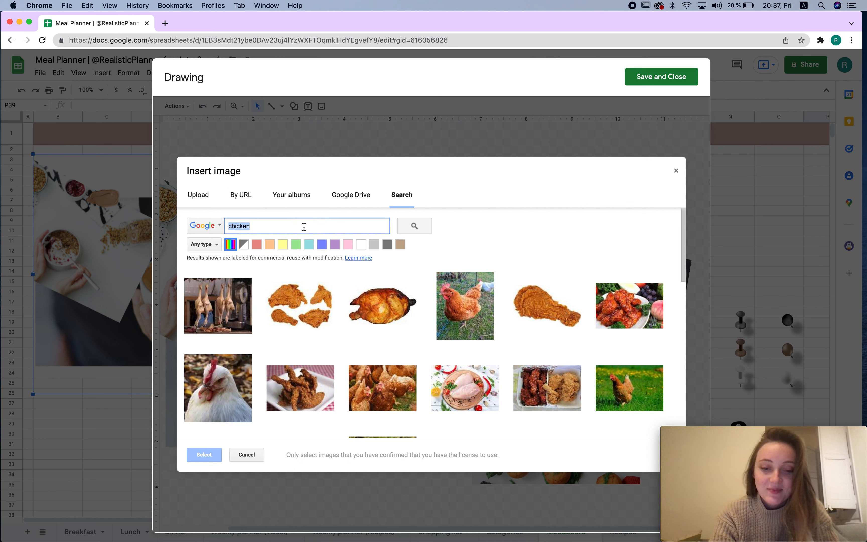
{"action": "type", "text": "avocado toast"}
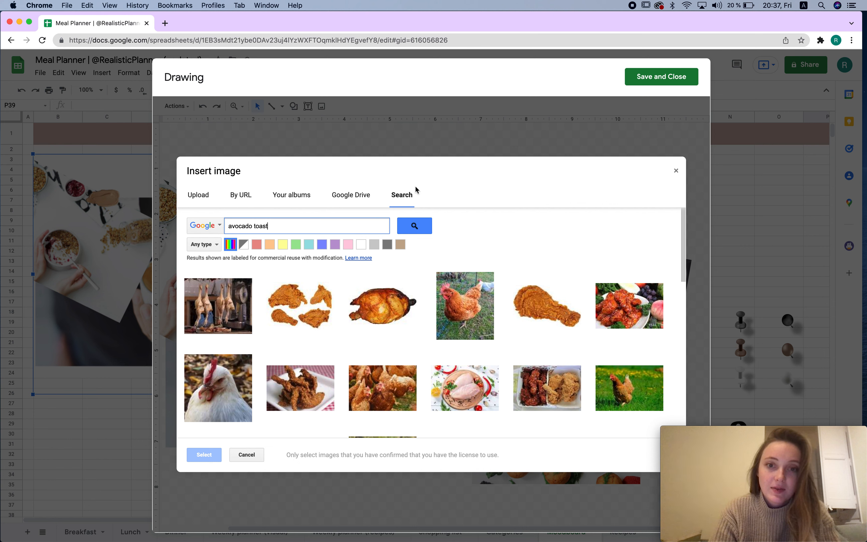
{"action": "left_click", "coordinate": [420, 229]}
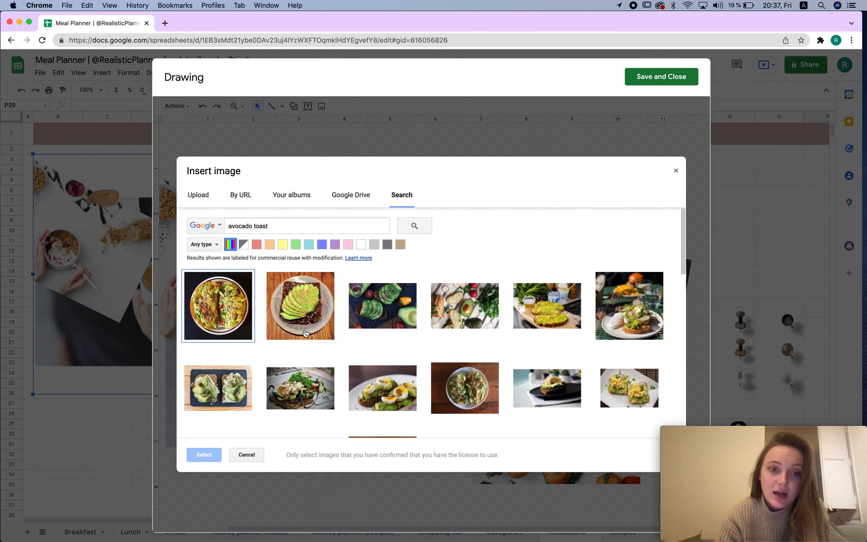
{"action": "left_click", "coordinate": [211, 394]}
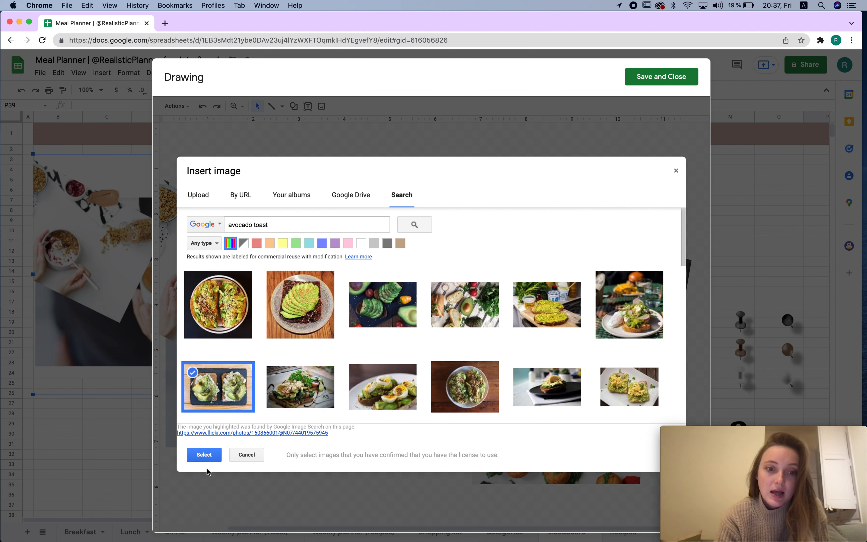
{"action": "left_click", "coordinate": [202, 455]}
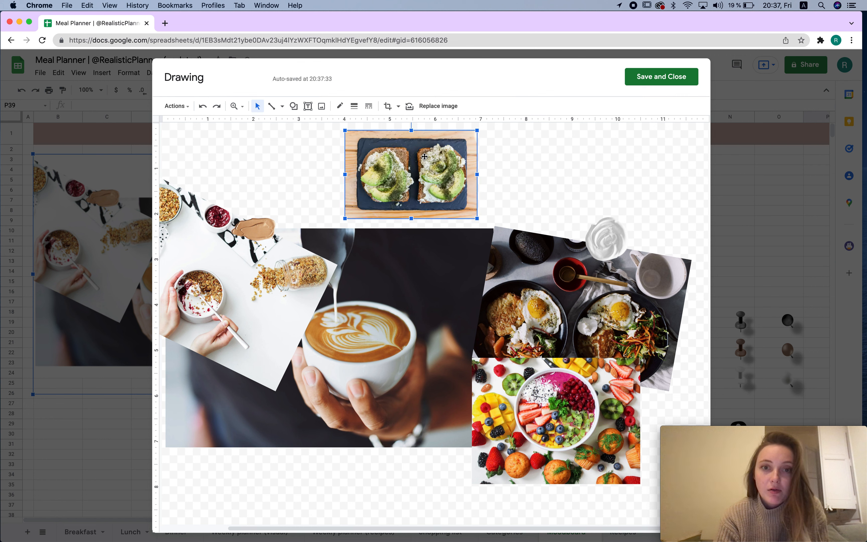
{"action": "left_click_drag", "start_coordinate": [424, 152], "coordinate": [264, 240]}
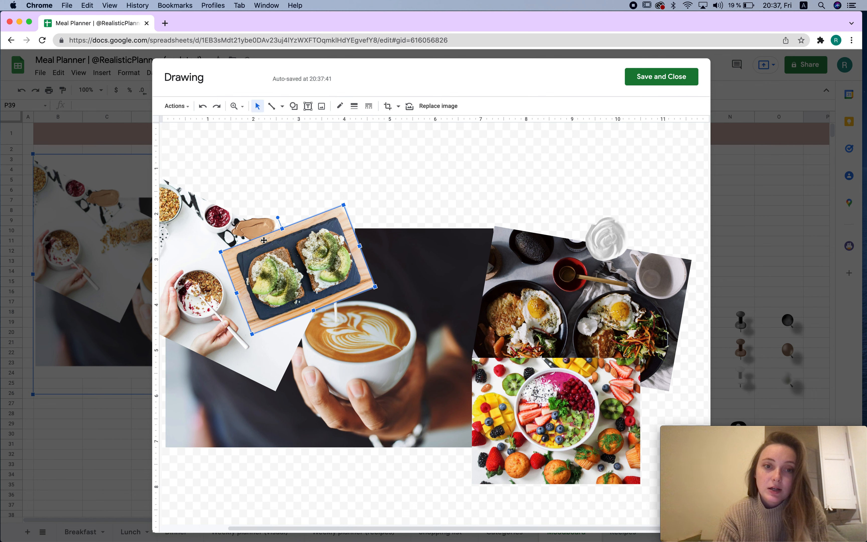
- Place the beige paint smear in front of the avocado toast picture's upper-left edge, and save and close the drawing
{"action": "left_click", "coordinate": [253, 223]}
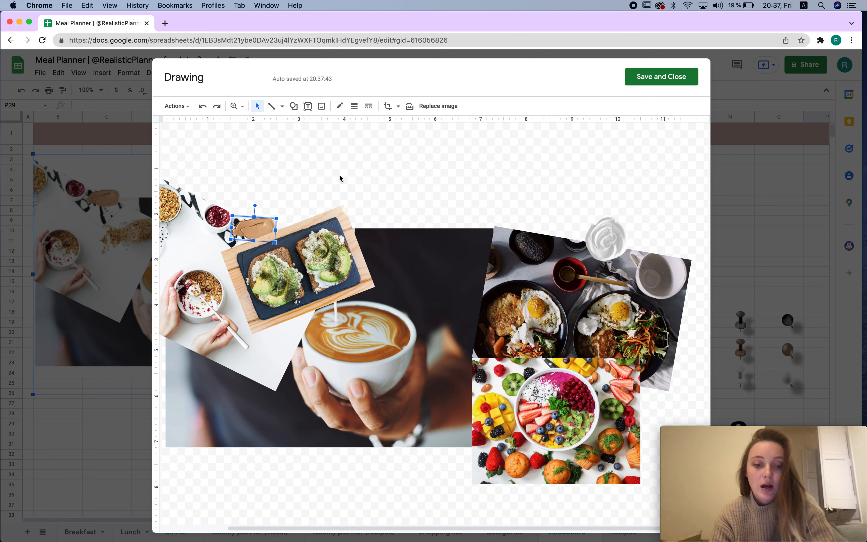
{"action": "key", "text": "Delete"}
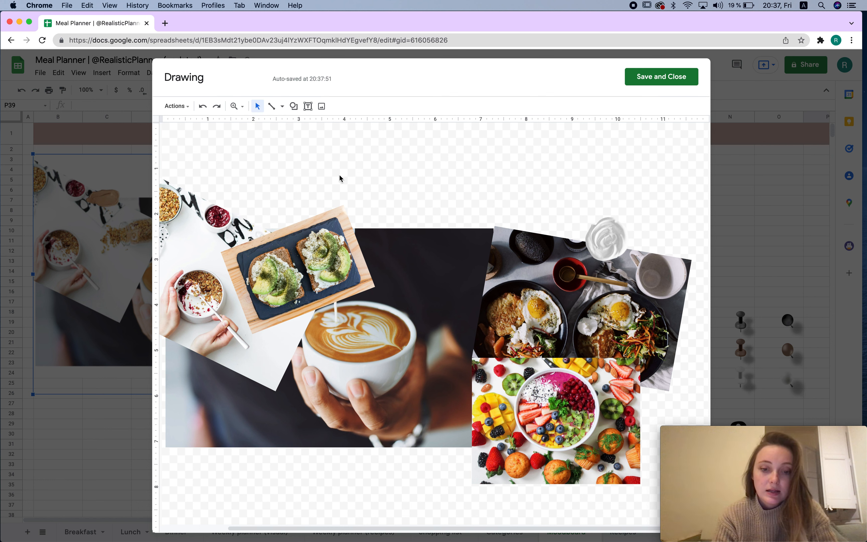
{"action": "key", "text": "super+z"}
{"action": "left_click_drag", "start_coordinate": [258, 230], "coordinate": [265, 235]}
{"action": "left_click", "coordinate": [461, 164]}
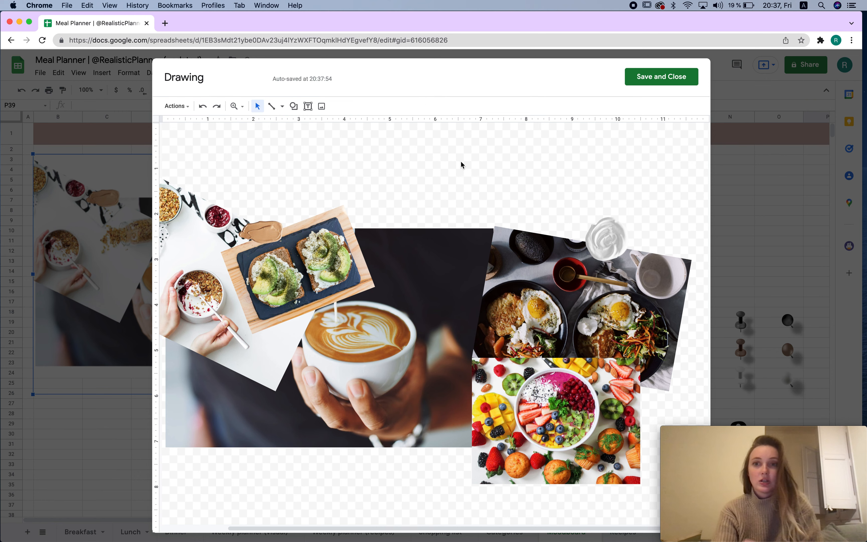
{"action": "left_click", "coordinate": [652, 85]}
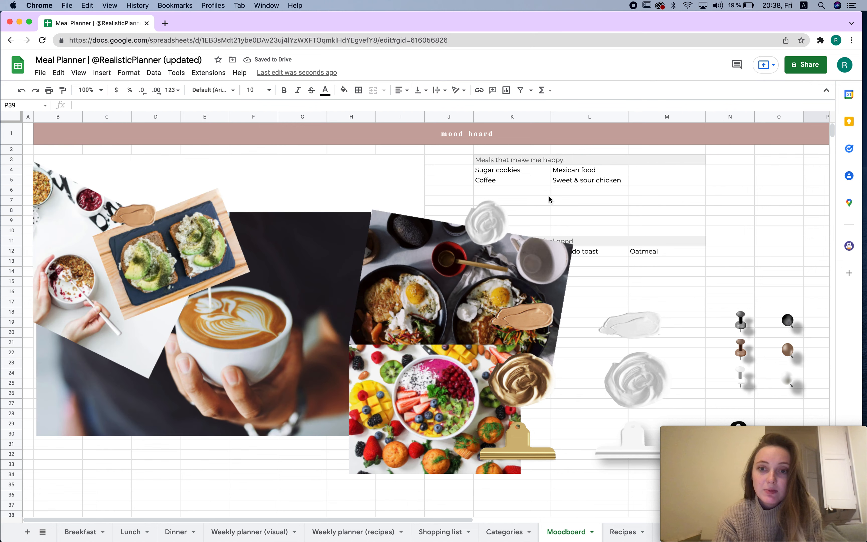
- Shrink the mood board collage so it fits within columns B to I, clear of the meal lists
{"action": "left_click", "coordinate": [413, 335]}
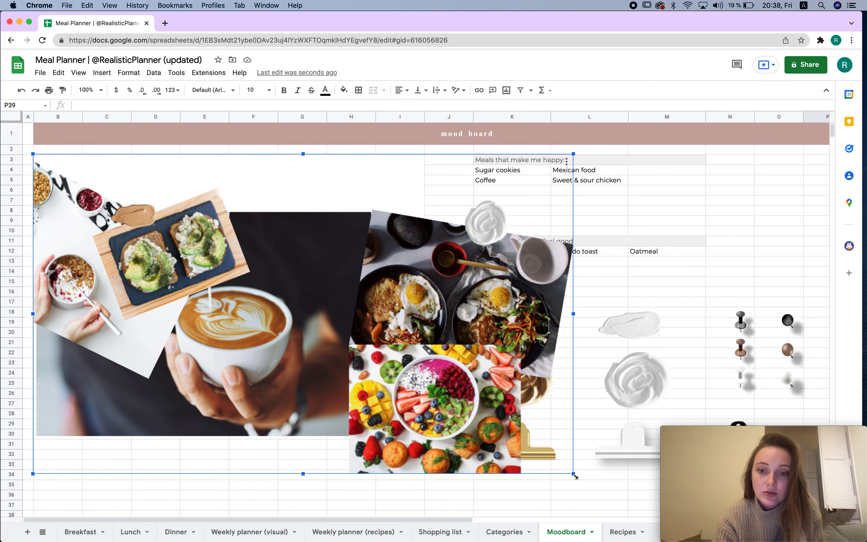
{"action": "mouse_move", "coordinate": [573, 474]}
{"action": "left_mouse_down"}
{"action": "mouse_move", "coordinate": [348, 368]}
{"action": "mouse_move", "coordinate": [396, 383]}
{"action": "left_mouse_up"}
{"action": "left_click", "coordinate": [414, 414]}
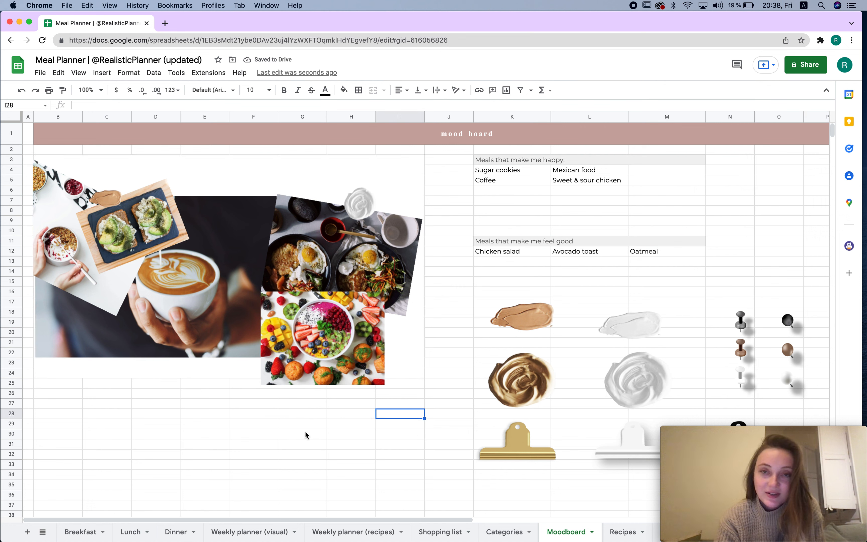
- Switch to the Breakfast sheet and open the Pexels website in a new browser tab
{"action": "left_click", "coordinate": [80, 535]}
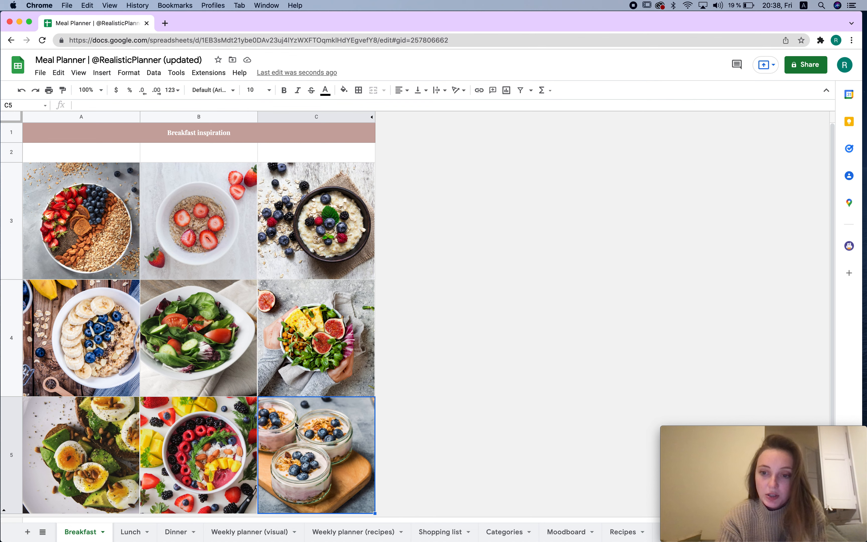
{"action": "left_click", "coordinate": [165, 23]}
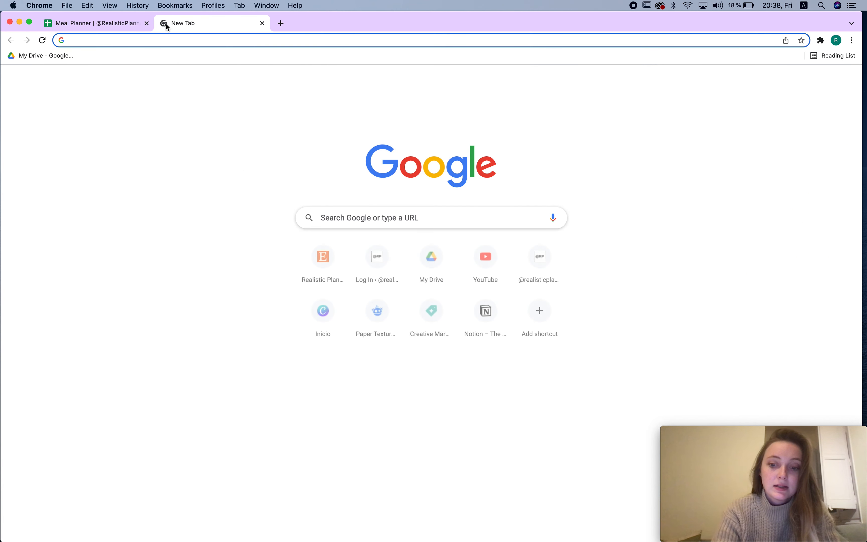
{"action": "type", "text": "pex"}
{"action": "key", "text": "Return"}
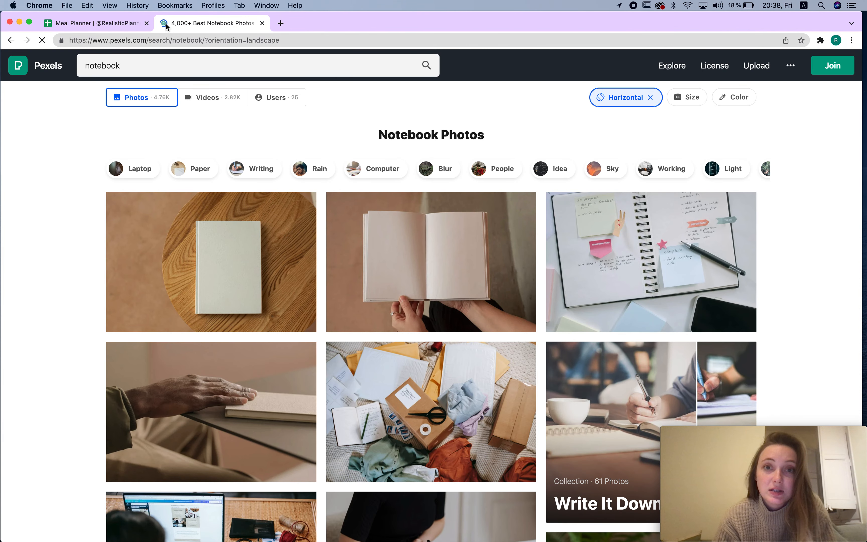
- Search Pexels for chicken, and refine the search to chicken salad
{"action": "left_click", "coordinate": [139, 70]}
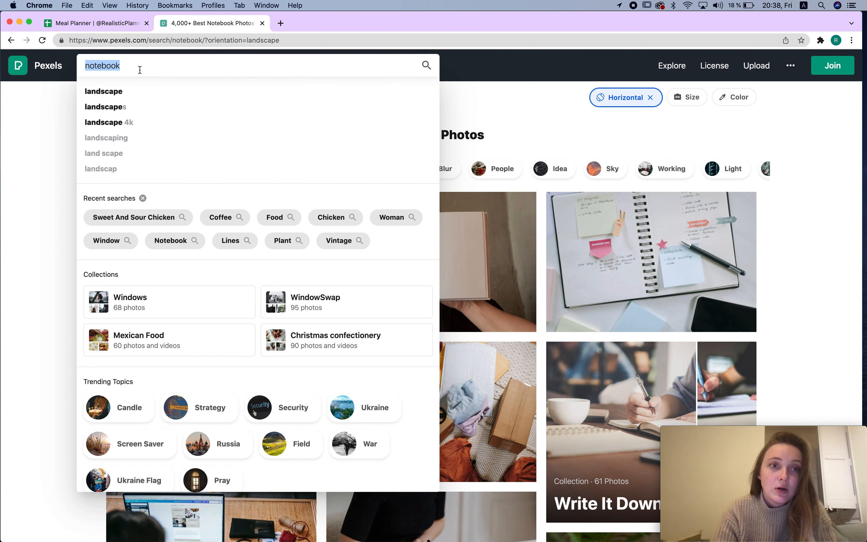
{"action": "type", "text": "chicken"}
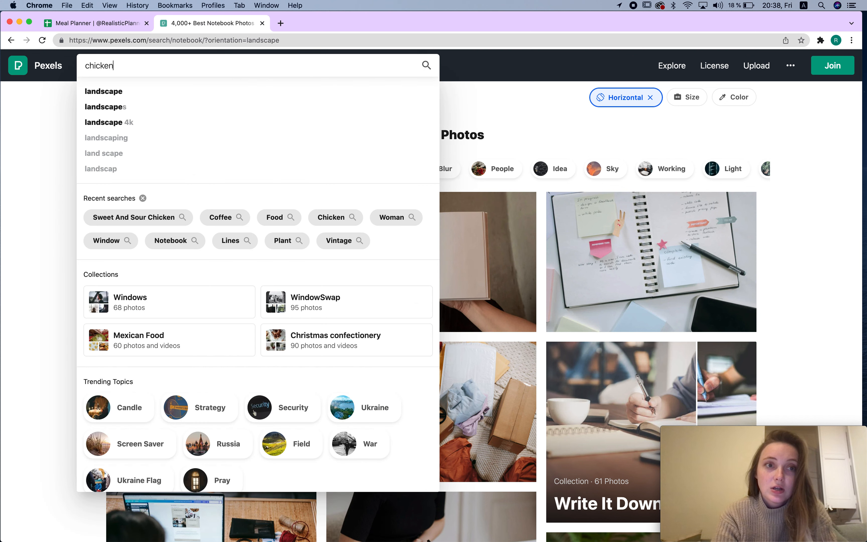
{"action": "key", "text": "Return"}
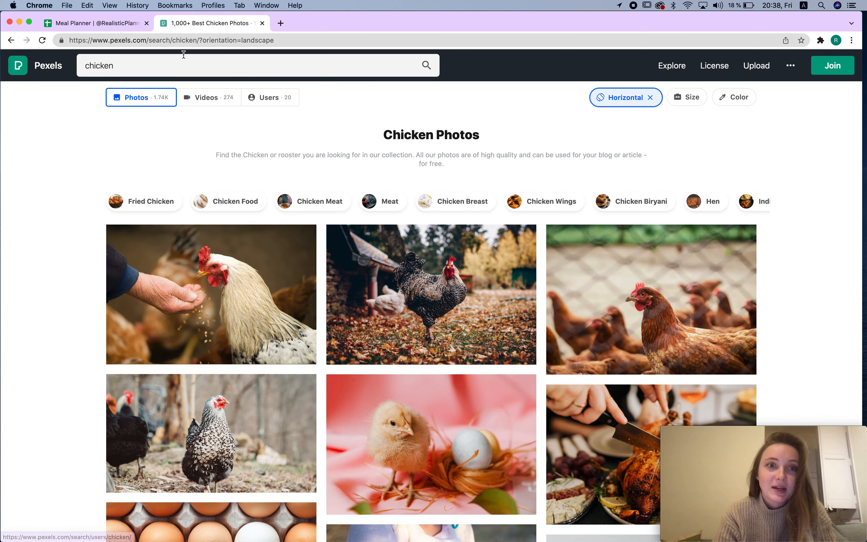
{"action": "left_click", "coordinate": [184, 71]}
{"action": "key", "text": "Return"}
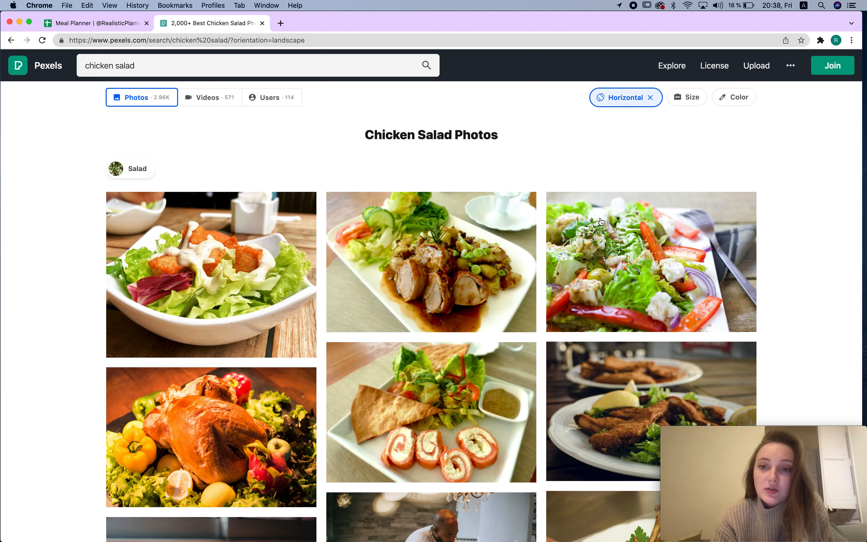
- Find and download the horizontal photo of salad bowls with a halved avocado on a light table
{"action": "scroll", "coordinate": [601, 221], "scroll_direction": "down", "scroll_amount": 10}
{"action": "scroll", "coordinate": [602, 222], "scroll_direction": "down", "scroll_amount": 12}
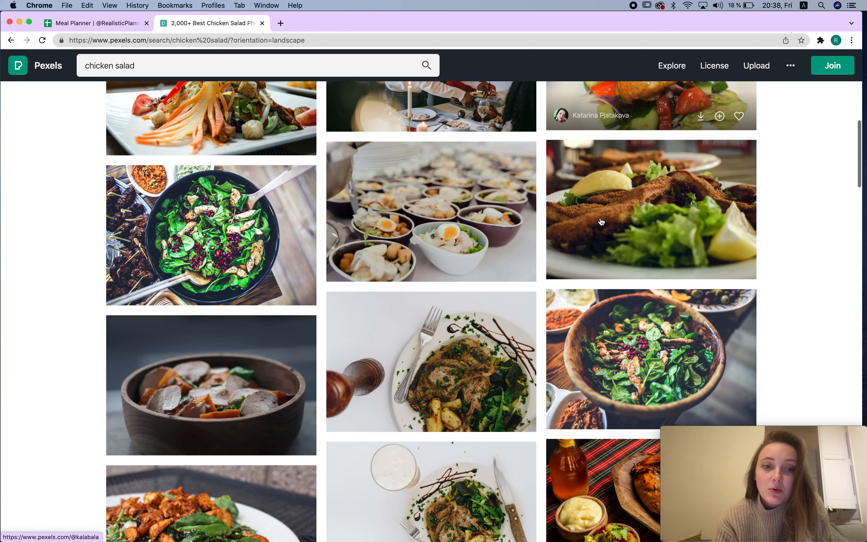
{"action": "scroll", "coordinate": [601, 221], "scroll_direction": "down", "scroll_amount": 3}
{"action": "scroll", "coordinate": [681, 322], "scroll_direction": "up", "scroll_amount": 1}
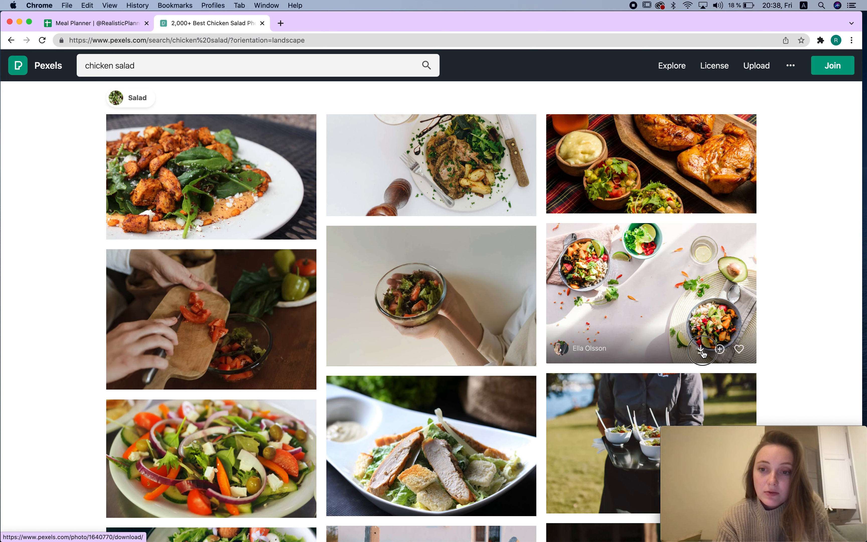
{"action": "left_click", "coordinate": [701, 350]}
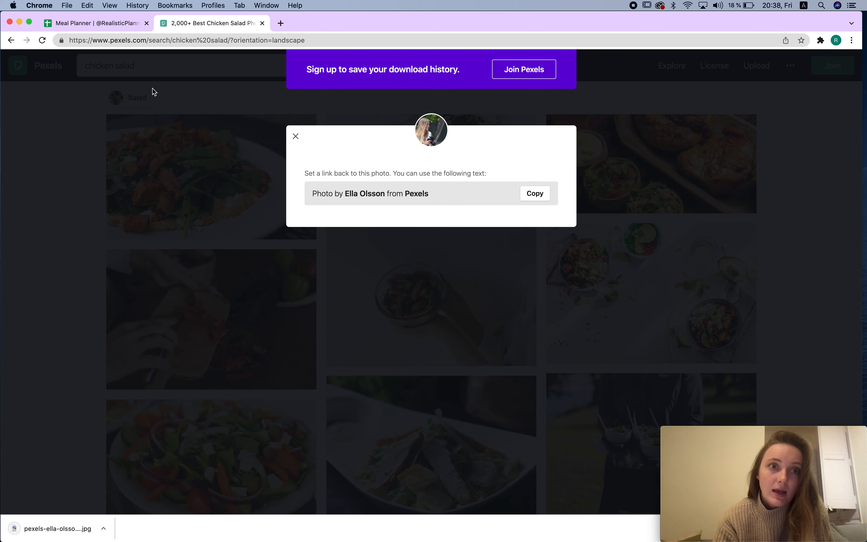
- Return to the Meal Planner and try to insert the downloaded Pexels photo in cell C5 of the Breakfast sheet
{"action": "left_click", "coordinate": [83, 22]}
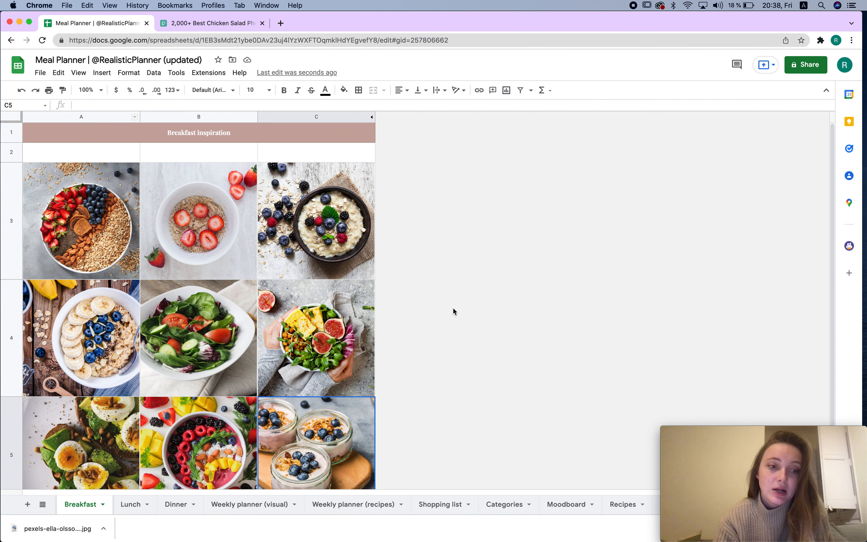
{"action": "scroll", "coordinate": [452, 308], "scroll_direction": "down", "scroll_amount": 5}
{"action": "scroll", "coordinate": [453, 308], "scroll_direction": "up", "scroll_amount": 5}
{"action": "scroll", "coordinate": [452, 311], "scroll_direction": "down", "scroll_amount": 2}
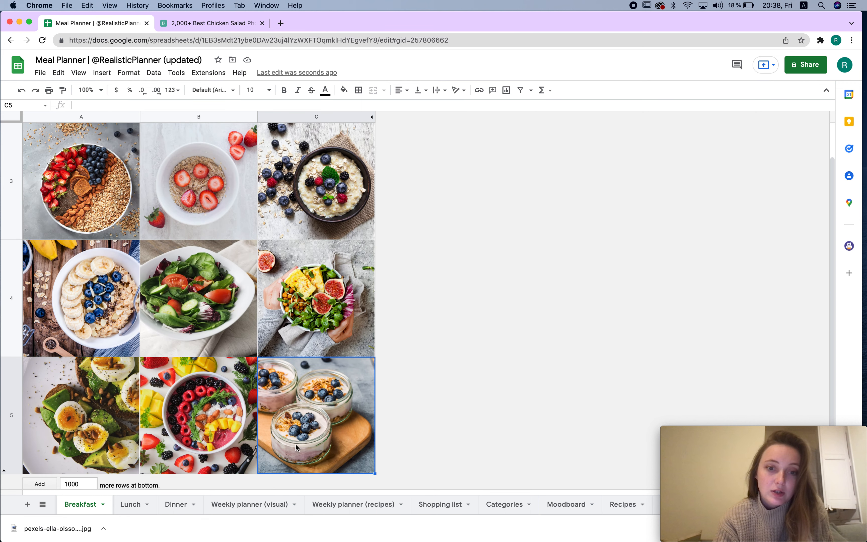
{"action": "left_click", "coordinate": [105, 74]}
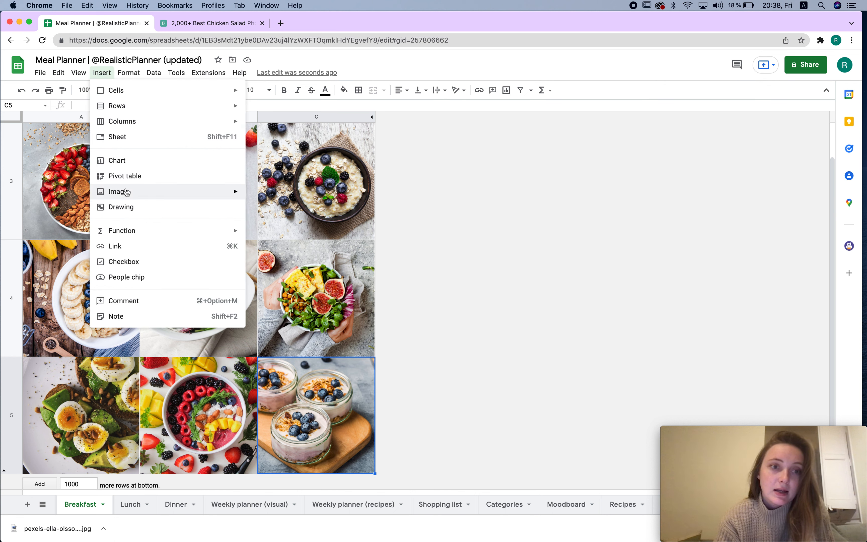
{"action": "mouse_move", "coordinate": [125, 194]}
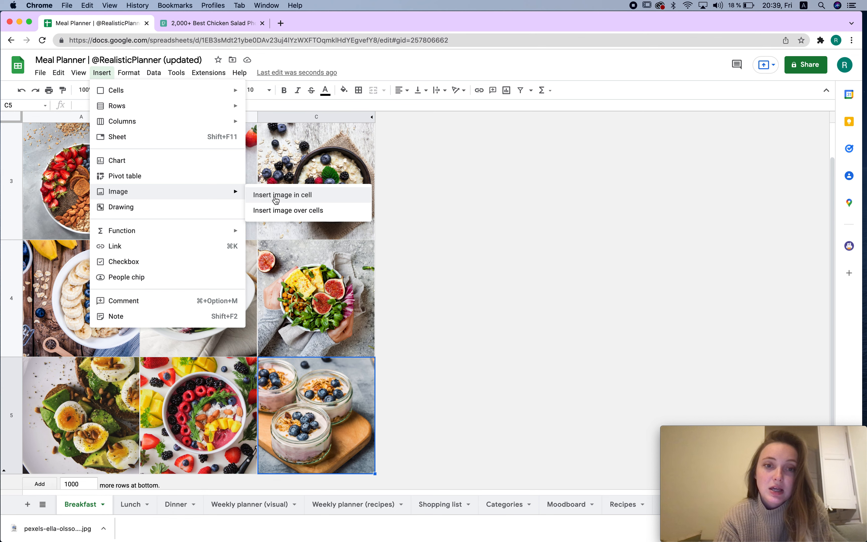
{"action": "left_click", "coordinate": [275, 196]}
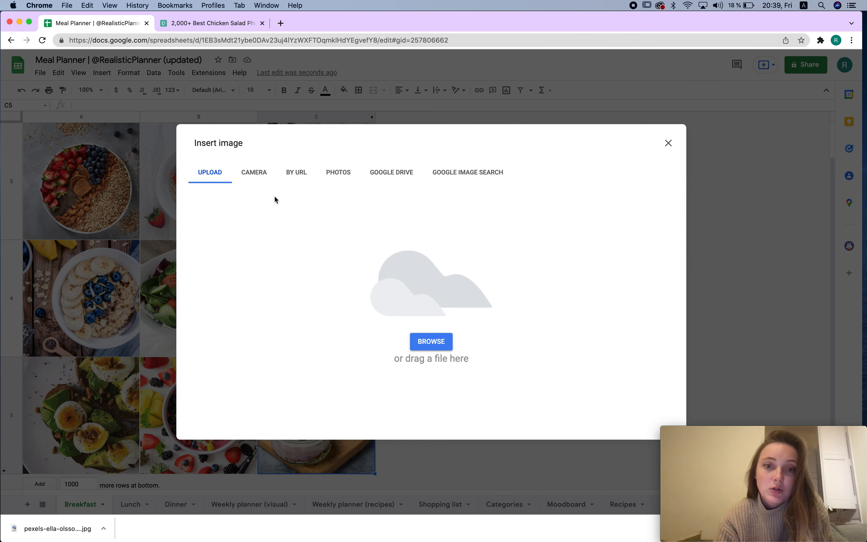
{"action": "left_click_drag", "start_coordinate": [75, 535], "coordinate": [450, 302]}
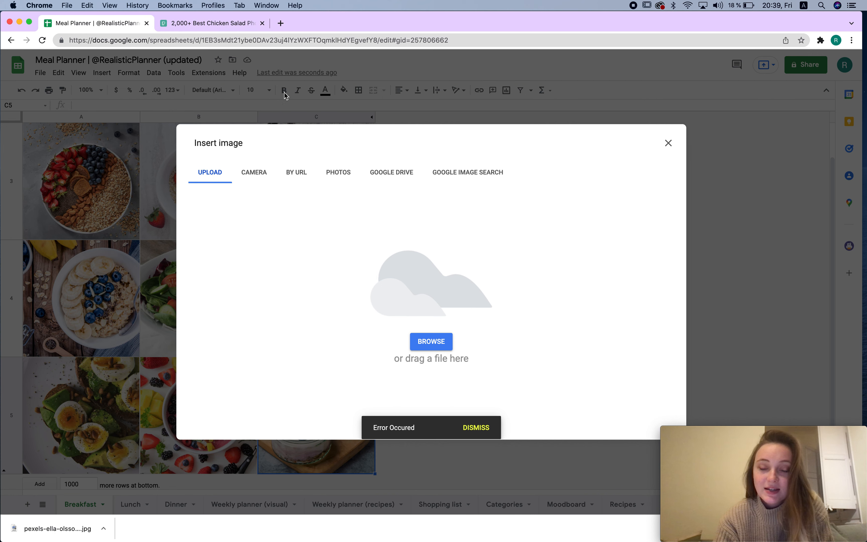
- Return to Pexels, open the photo of salad bowls with a halved avocado, and capture an area screenshot of almost the whole photo, about 1056 × 649
{"action": "left_click", "coordinate": [229, 23]}
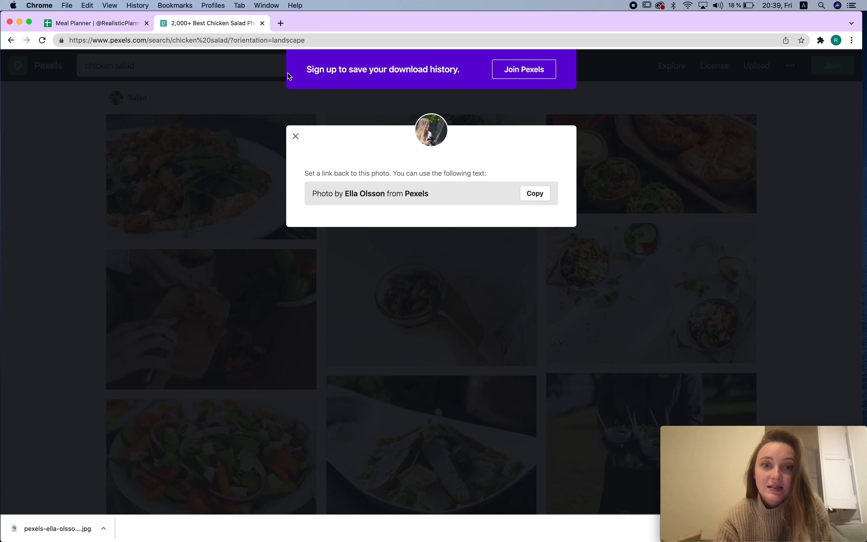
{"action": "left_click", "coordinate": [295, 136]}
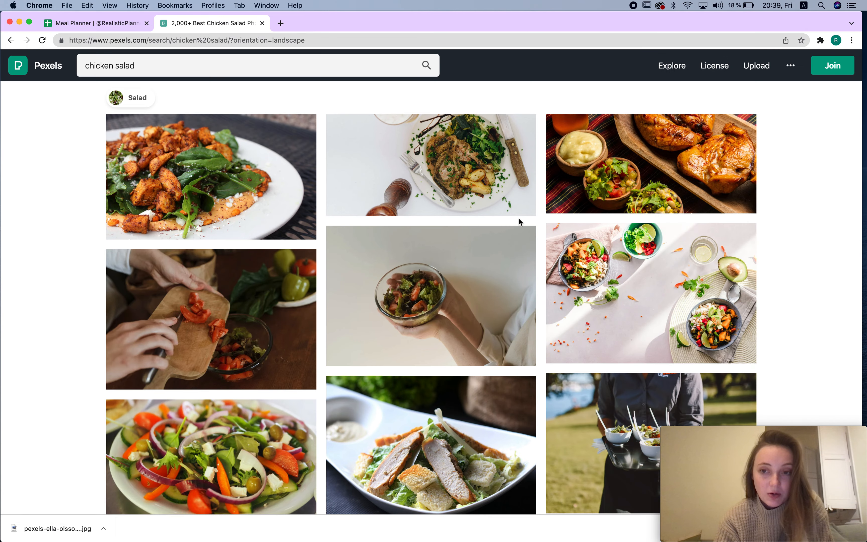
{"action": "left_click", "coordinate": [621, 270]}
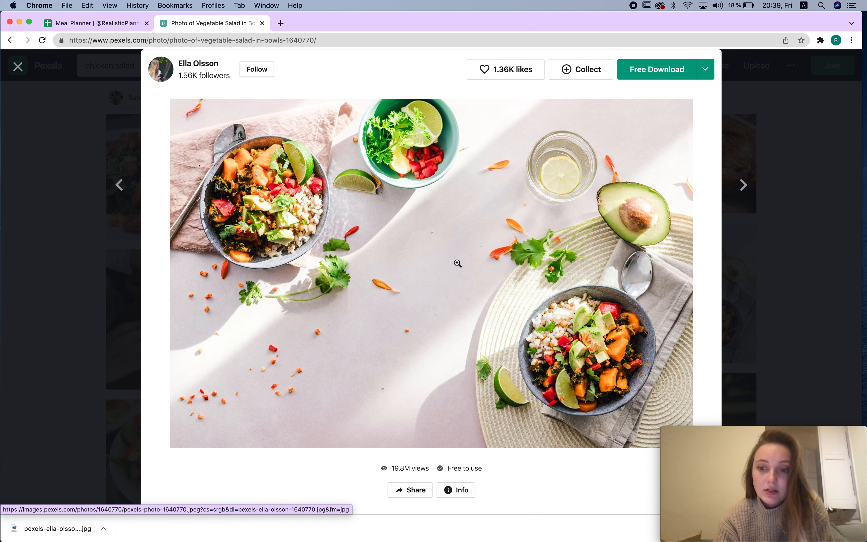
{"action": "key", "text": "super+shift+4"}
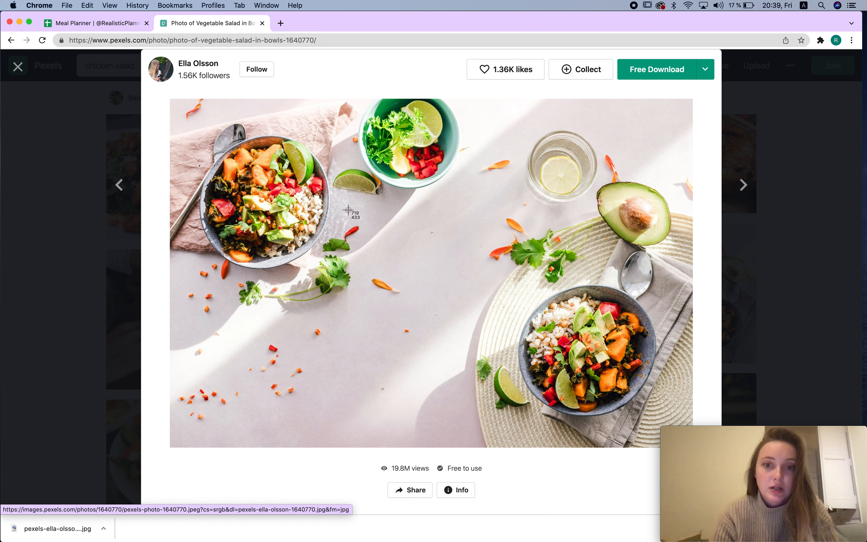
{"action": "left_click_drag", "start_coordinate": [174, 101], "coordinate": [685, 414]}
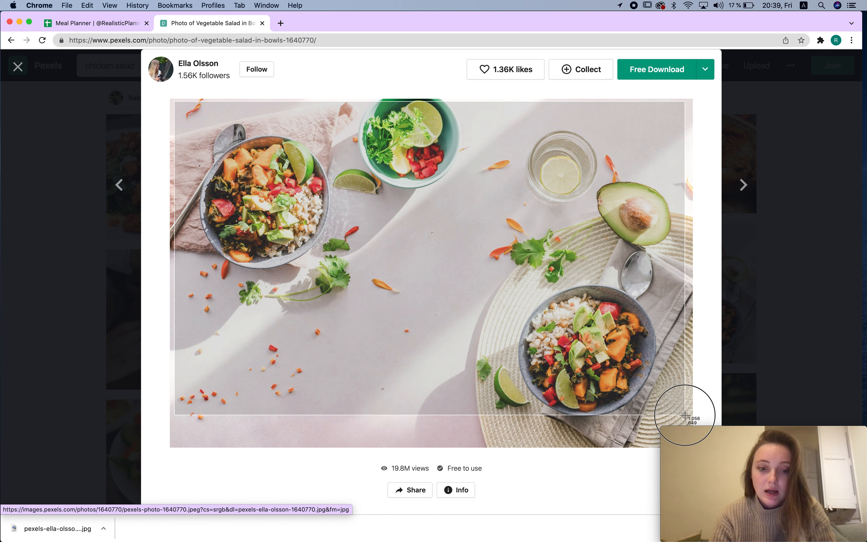
{"action": "left_click_drag", "start_coordinate": [684, 416], "coordinate": [685, 415]}
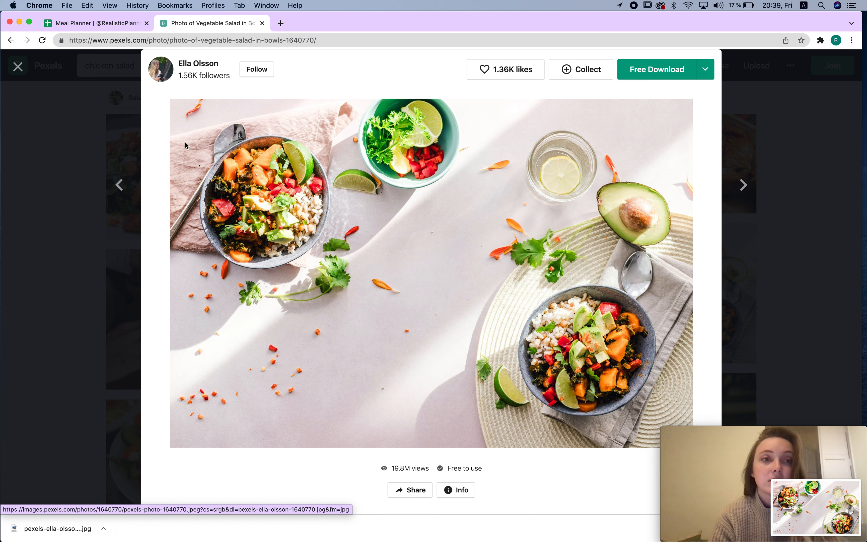
- Return to the Meal Planner and upload the Screenshot 2022-02-25 at 20.39.31 image from recent files into cell C5
{"action": "left_click", "coordinate": [117, 23]}
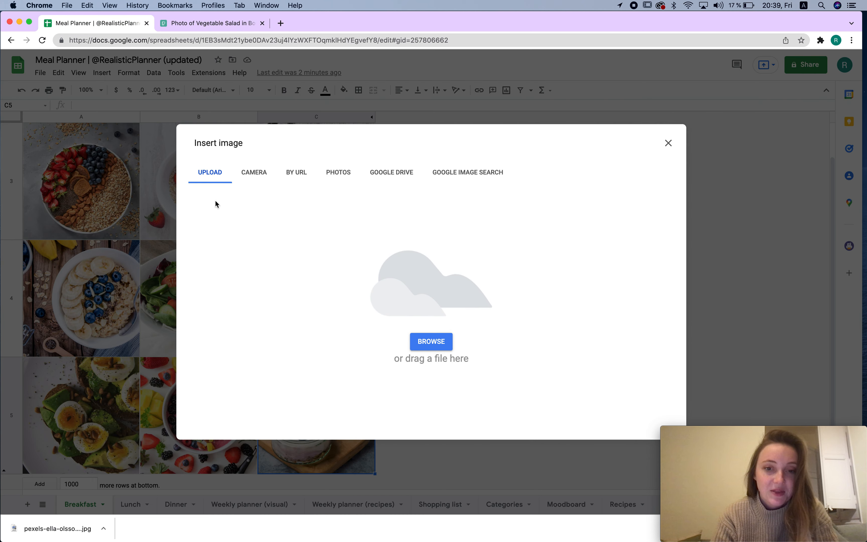
{"action": "left_click", "coordinate": [430, 344]}
{"action": "left_click", "coordinate": [263, 100]}
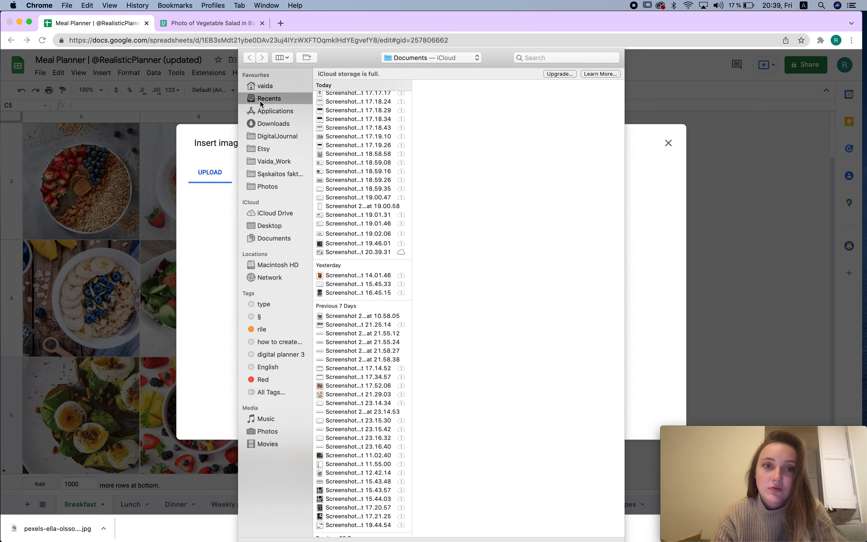
{"action": "left_click", "coordinate": [360, 85]}
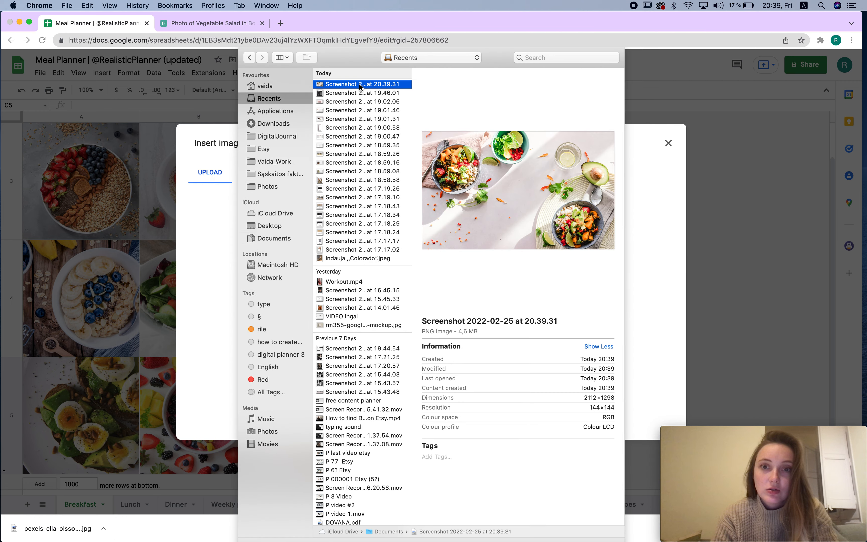
{"action": "key", "text": "Return"}
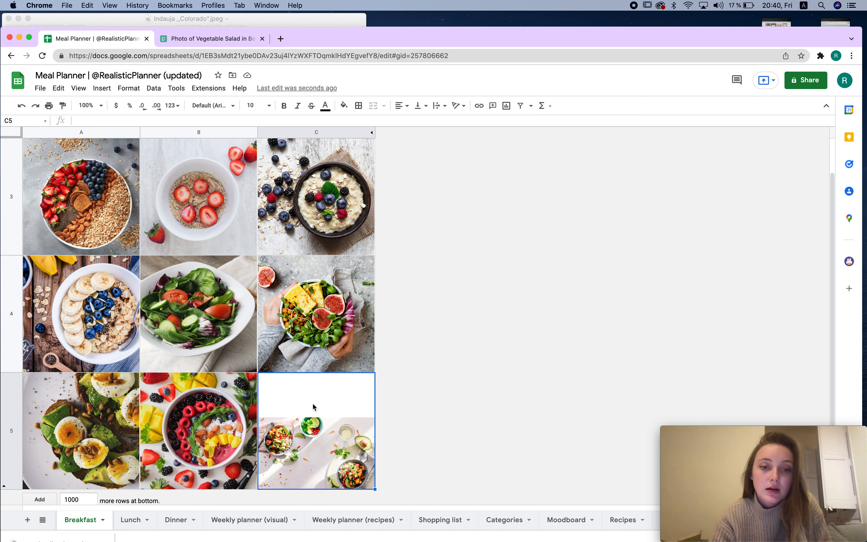
- Switch back to the Pexels photo and capture a roughly square screenshot of only the salad bowl below the avocado
{"action": "left_click", "coordinate": [177, 40]}
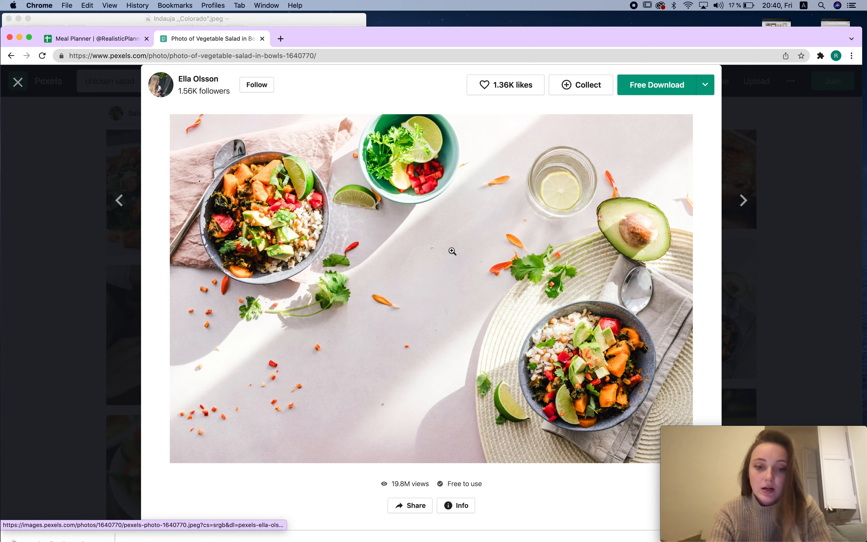
{"action": "key", "text": "super+shift+4"}
{"action": "left_click_drag", "start_coordinate": [449, 233], "coordinate": [663, 439]}
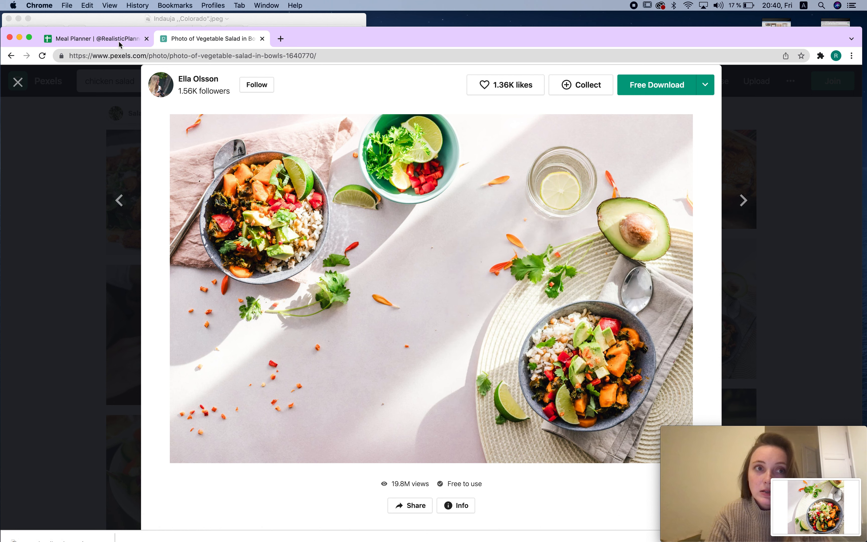
- Open the Canva website in a new browser tab and dismiss the translation offer
{"action": "left_click", "coordinate": [281, 39]}
{"action": "type", "text": "canva.com/es_es/"}
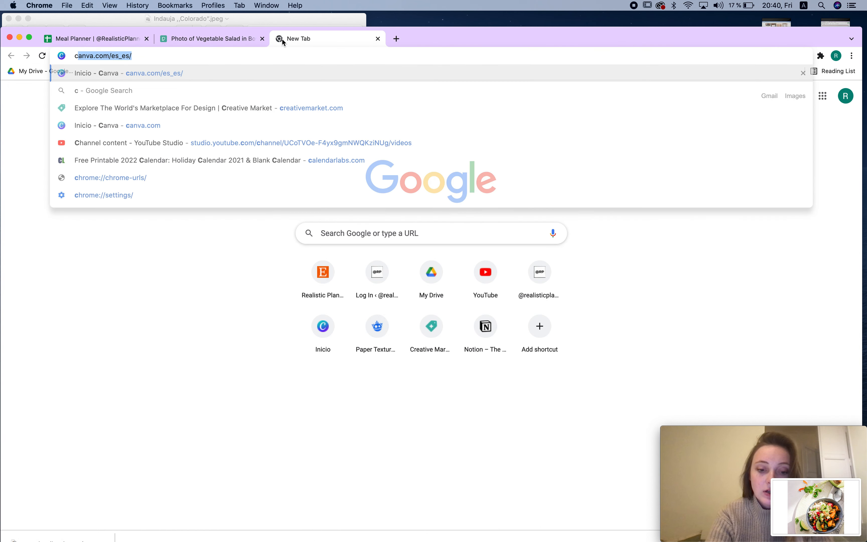
{"action": "key", "text": "Return"}
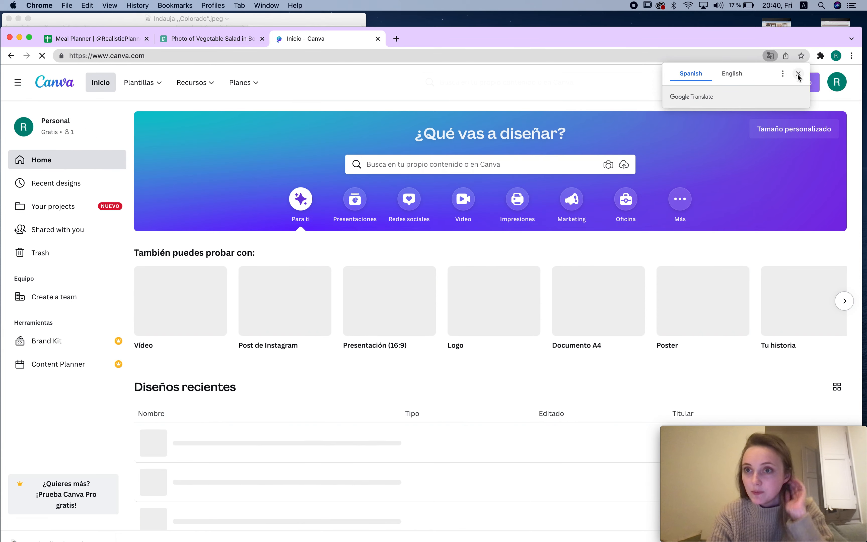
{"action": "left_click", "coordinate": [798, 74]}
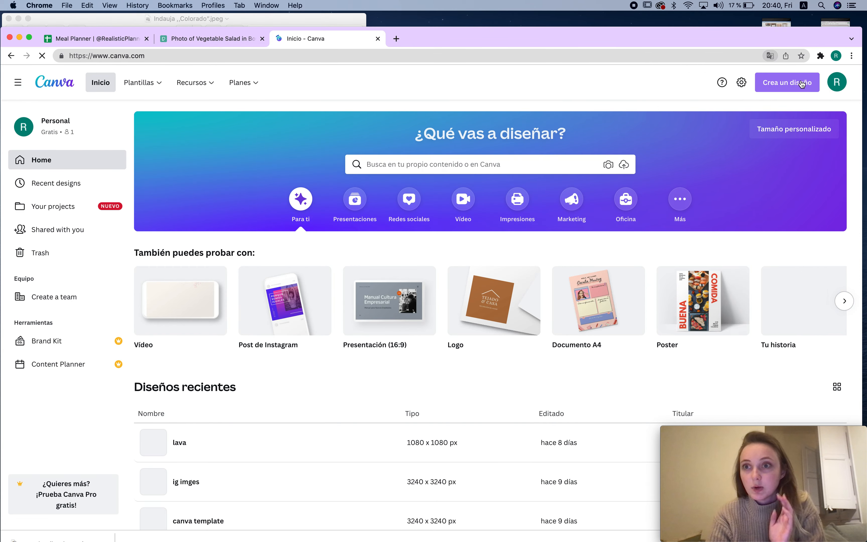
- Create a new custom-size Canva design of 3240 × 3240 px and move the browser window back up to the menu bar
{"action": "left_click", "coordinate": [787, 83]}
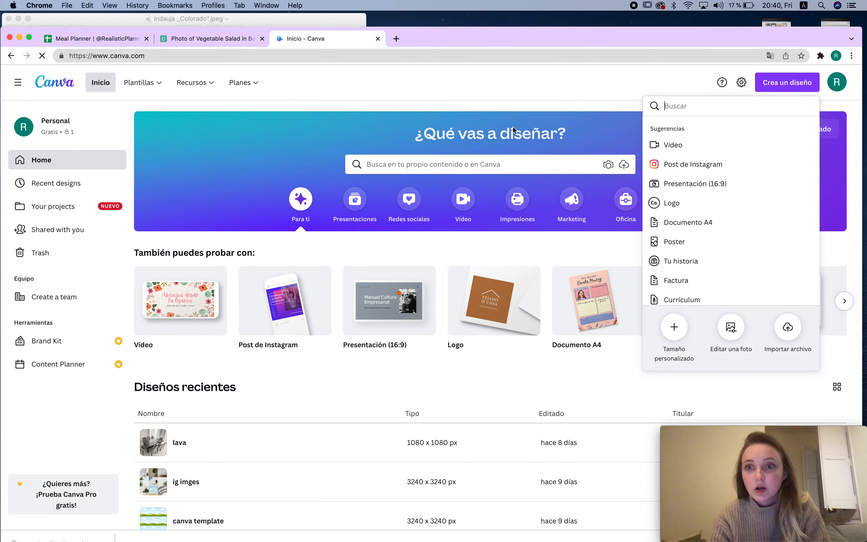
{"action": "left_click", "coordinate": [674, 327]}
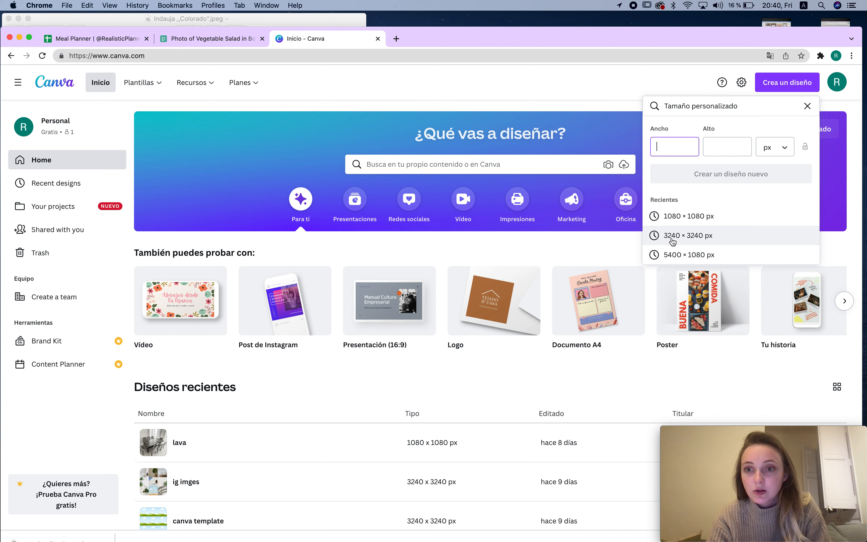
{"action": "left_click", "coordinate": [713, 236]}
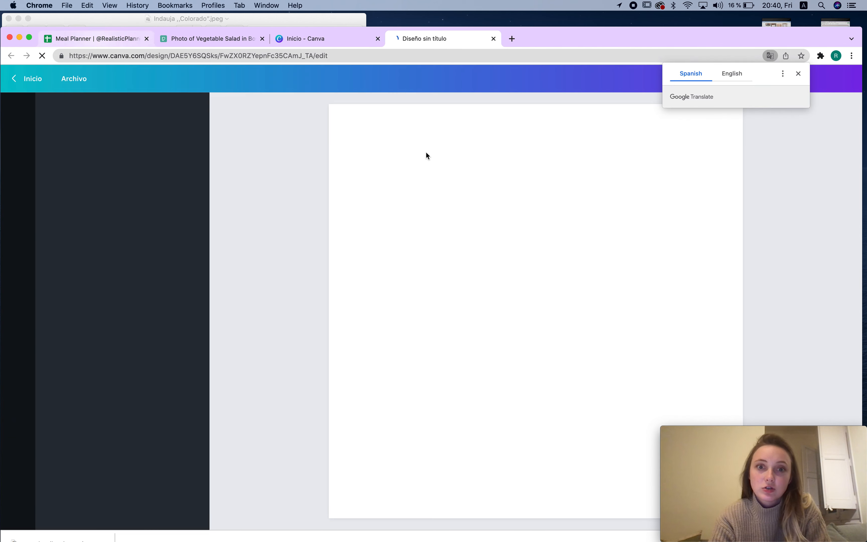
{"action": "left_click_drag", "start_coordinate": [598, 26], "coordinate": [597, 6]}
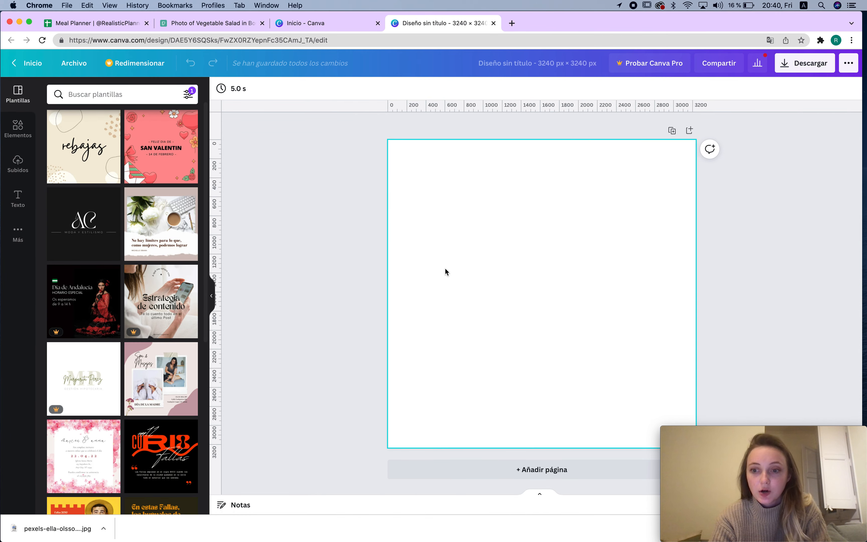
- Look through the uploaded images and the Marcos frames in the elements library, and close the browser's downloads bar
{"action": "left_click", "coordinate": [16, 164]}
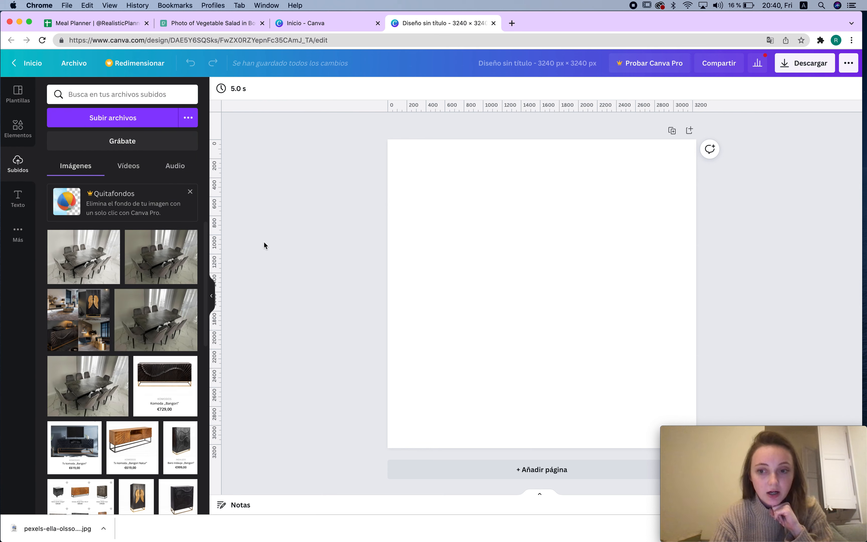
{"action": "left_click", "coordinate": [25, 132]}
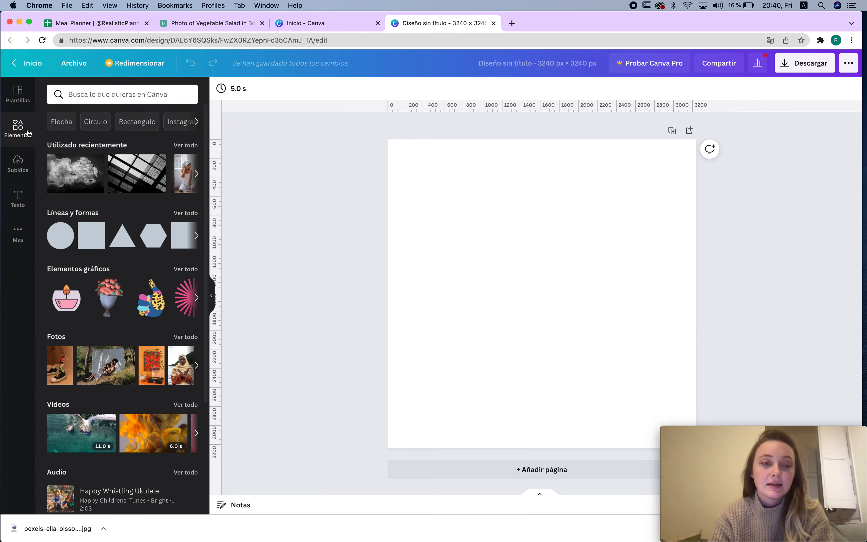
{"action": "scroll", "coordinate": [151, 312], "scroll_direction": "down", "scroll_amount": 5}
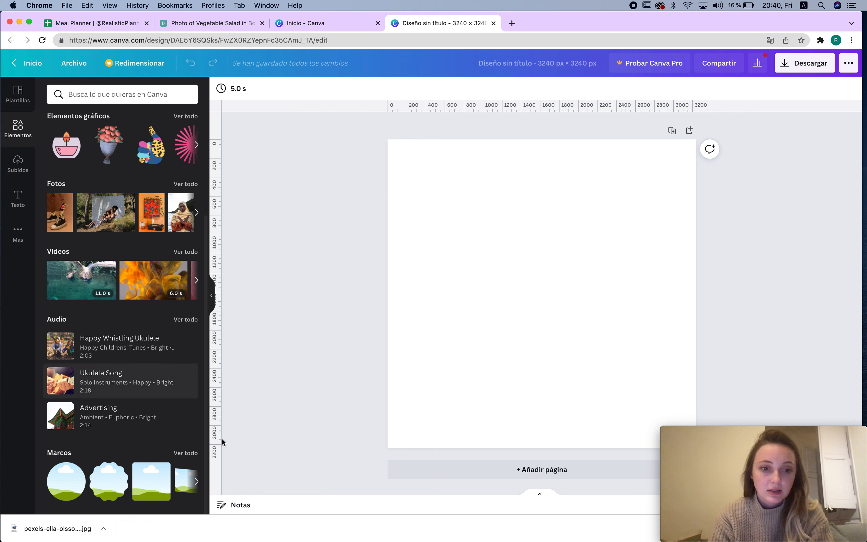
{"action": "left_click", "coordinate": [180, 452]}
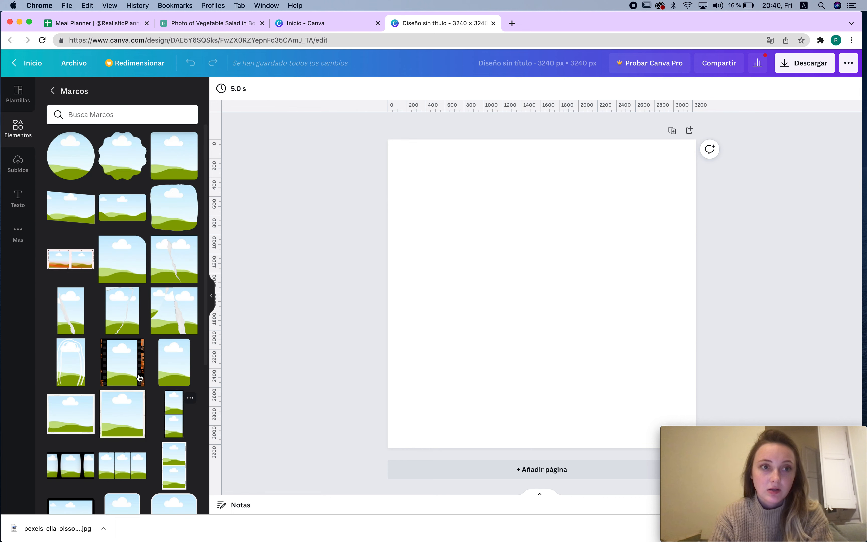
{"action": "left_click", "coordinate": [51, 91]}
{"action": "scroll", "coordinate": [127, 311], "scroll_direction": "down", "scroll_amount": 7}
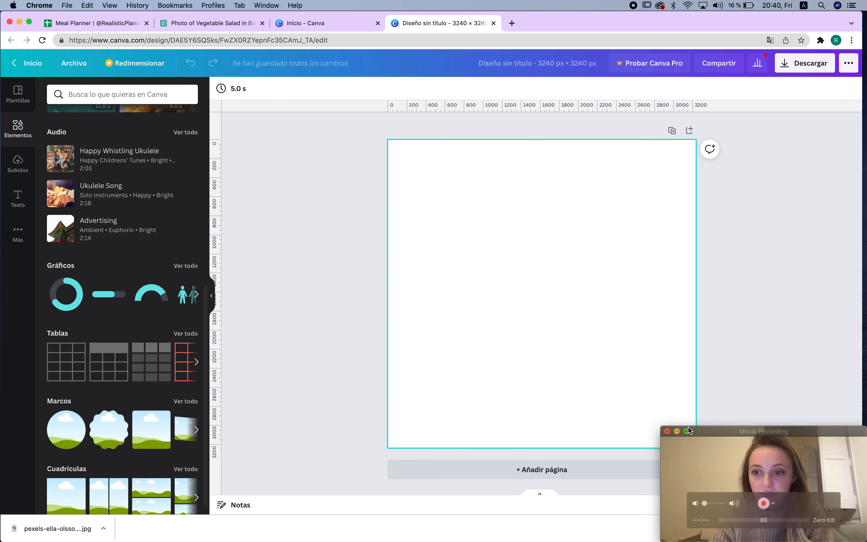
{"action": "left_click_drag", "start_coordinate": [797, 429], "coordinate": [782, 329]}
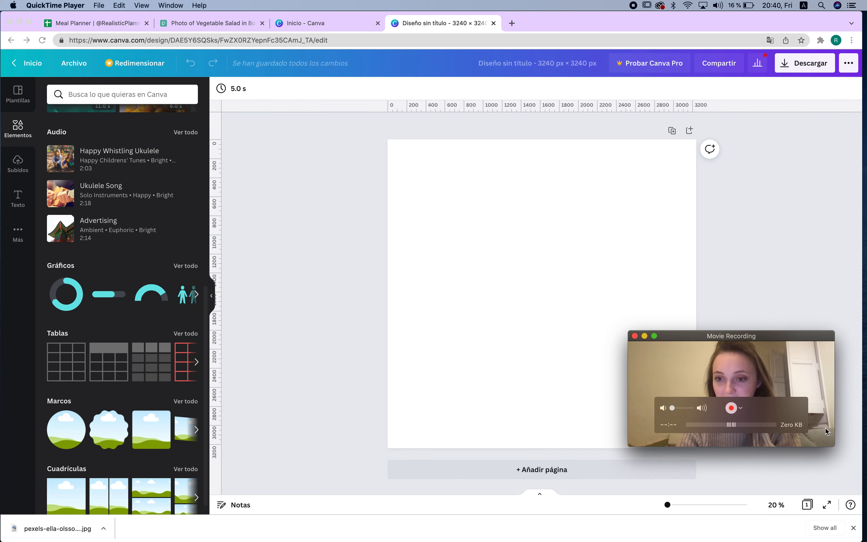
{"action": "left_click", "coordinate": [852, 528]}
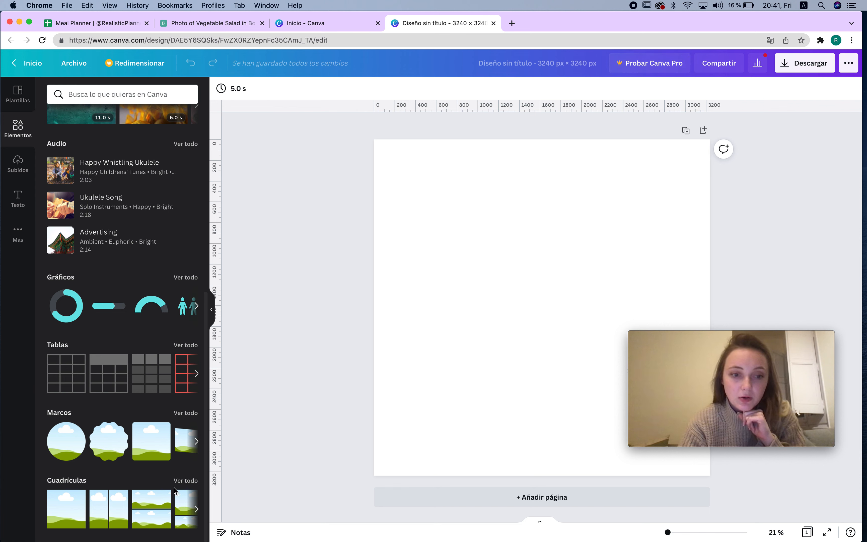
- Browse all the Cuadrículas and add the grid of nine equal cells in three rows and three columns to the page
{"action": "left_click", "coordinate": [184, 483]}
{"action": "scroll", "coordinate": [146, 352], "scroll_direction": "down", "scroll_amount": 5}
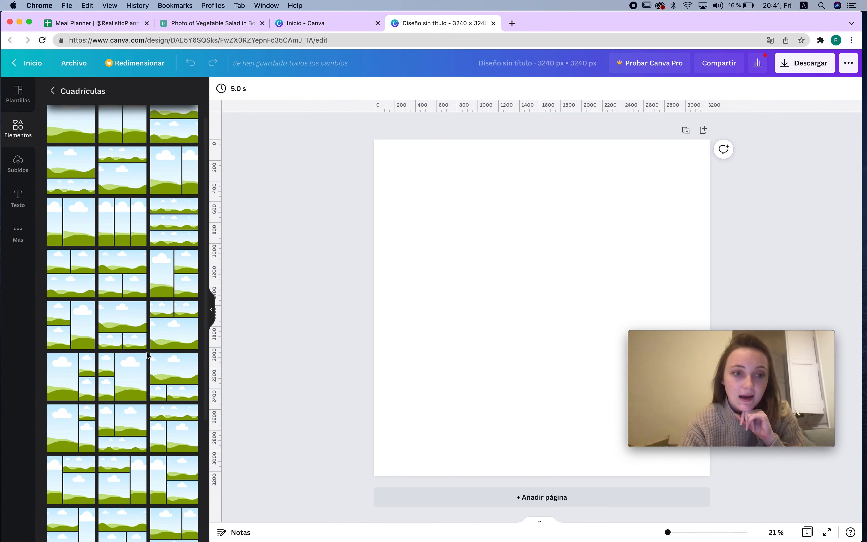
{"action": "scroll", "coordinate": [146, 352], "scroll_direction": "down", "scroll_amount": 7}
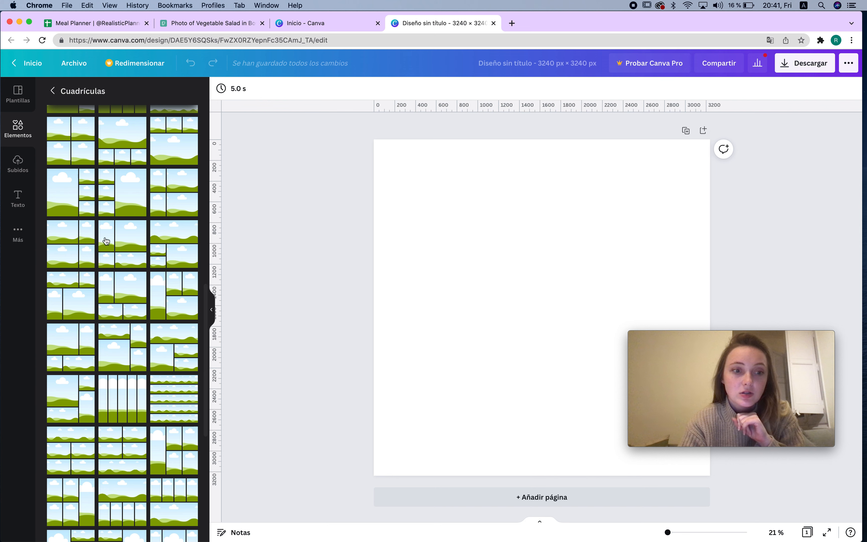
{"action": "scroll", "coordinate": [179, 324], "scroll_direction": "down", "scroll_amount": 10}
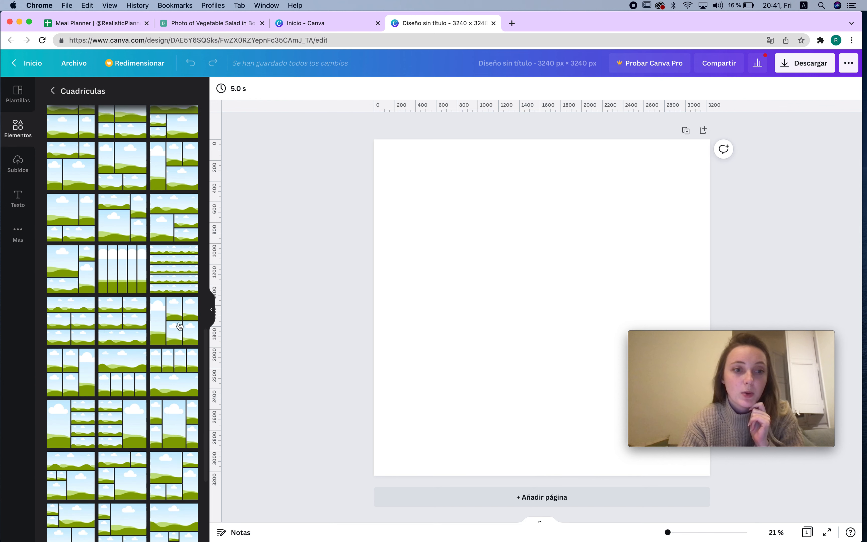
{"action": "scroll", "coordinate": [179, 325], "scroll_direction": "down", "scroll_amount": 3}
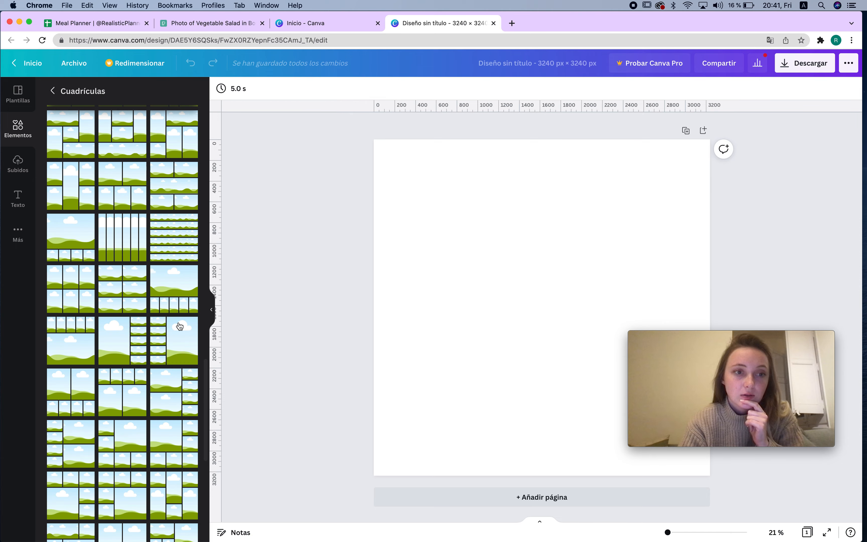
{"action": "scroll", "coordinate": [180, 325], "scroll_direction": "down", "scroll_amount": 8}
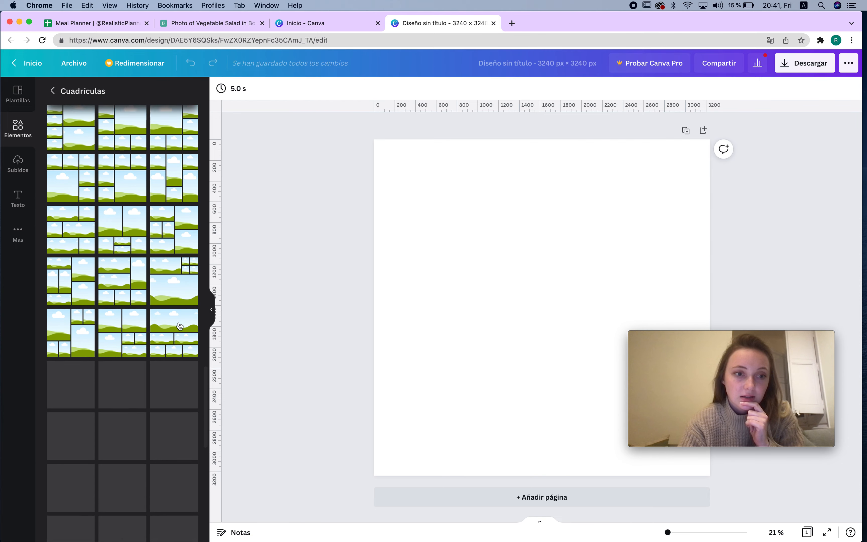
{"action": "scroll", "coordinate": [180, 326], "scroll_direction": "down", "scroll_amount": 5}
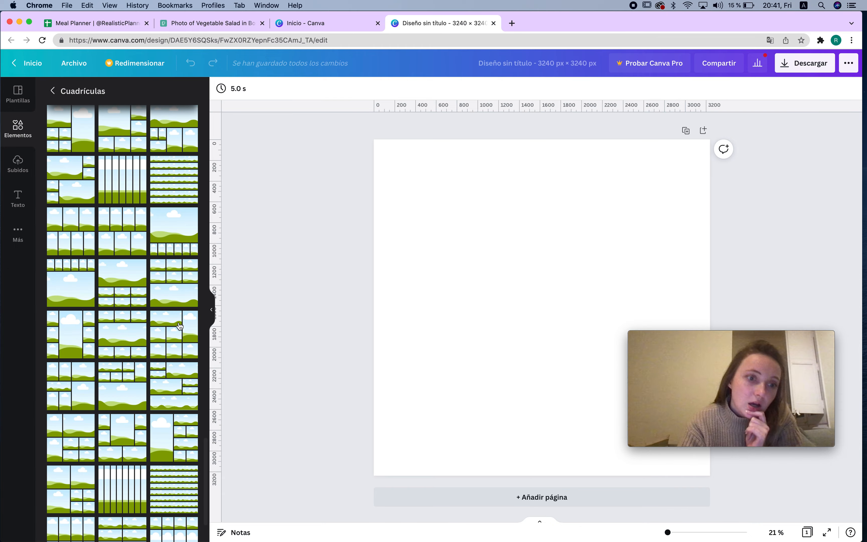
{"action": "scroll", "coordinate": [180, 325], "scroll_direction": "down", "scroll_amount": 8}
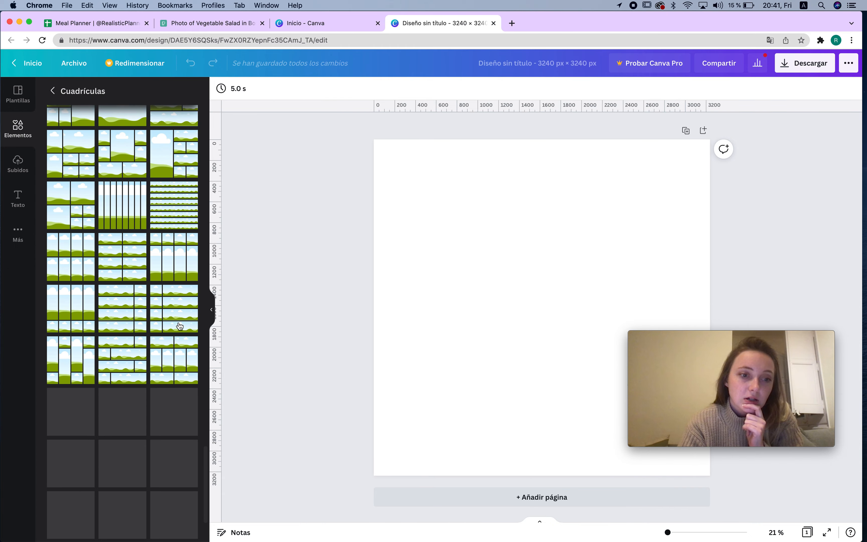
{"action": "scroll", "coordinate": [179, 325], "scroll_direction": "down", "scroll_amount": 2}
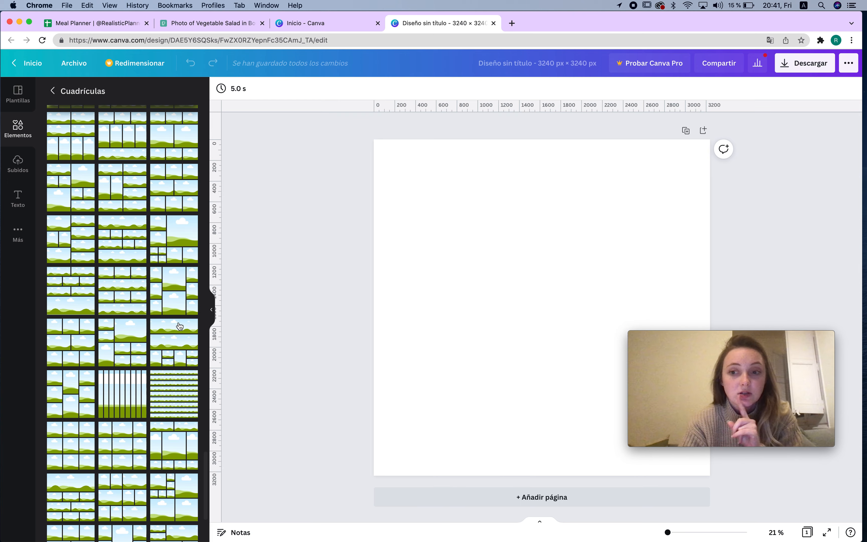
{"action": "scroll", "coordinate": [180, 325], "scroll_direction": "down", "scroll_amount": 2}
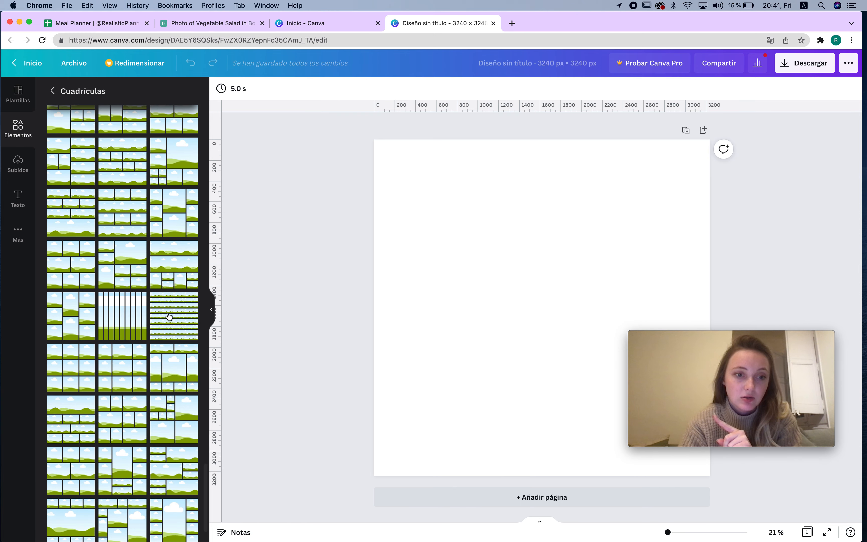
{"action": "left_click", "coordinate": [59, 373]}
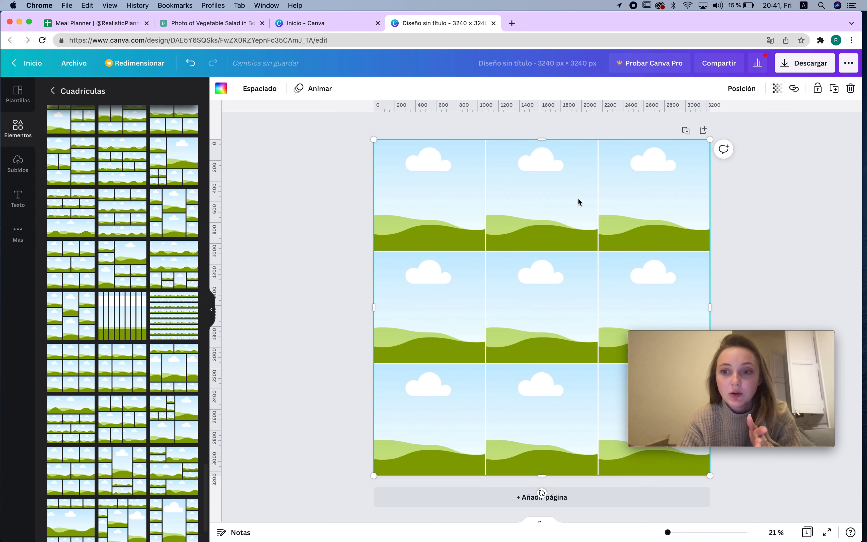
- Set the grid's spacing to 0
{"action": "left_click", "coordinate": [272, 90]}
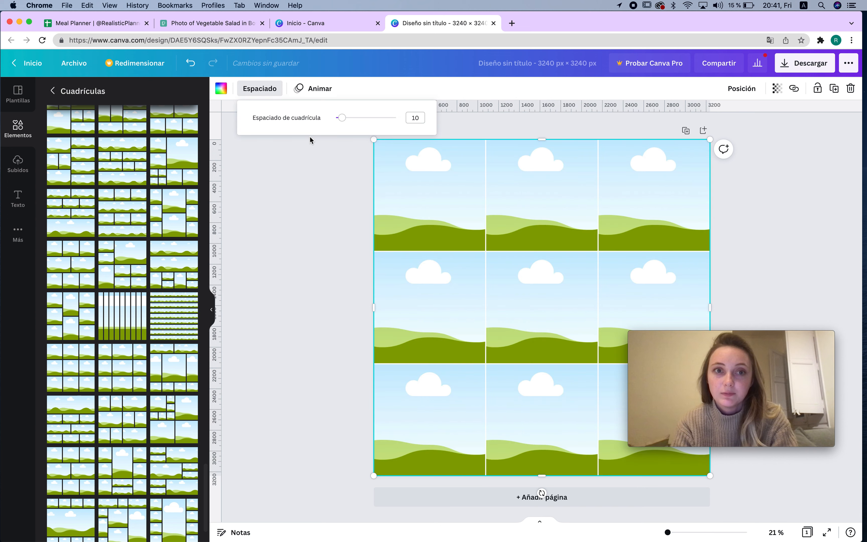
{"action": "left_click_drag", "start_coordinate": [340, 118], "coordinate": [322, 120]}
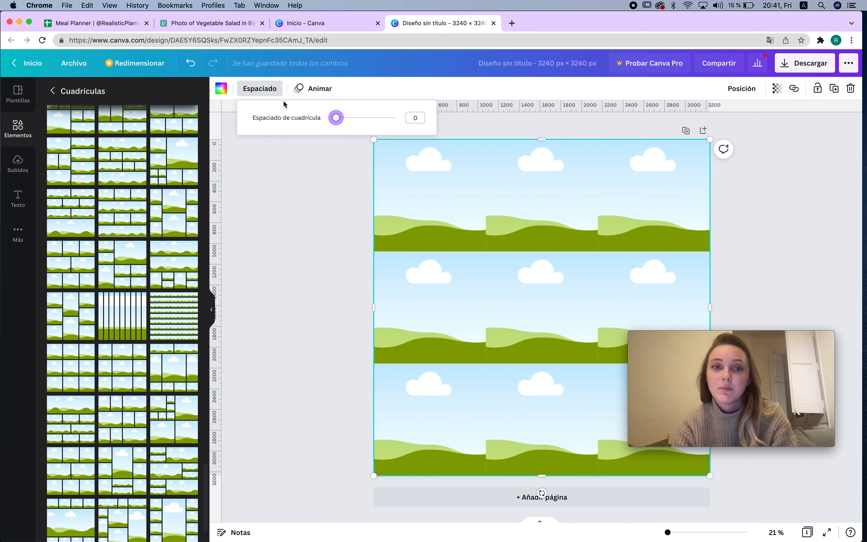
{"action": "left_click", "coordinate": [321, 219]}
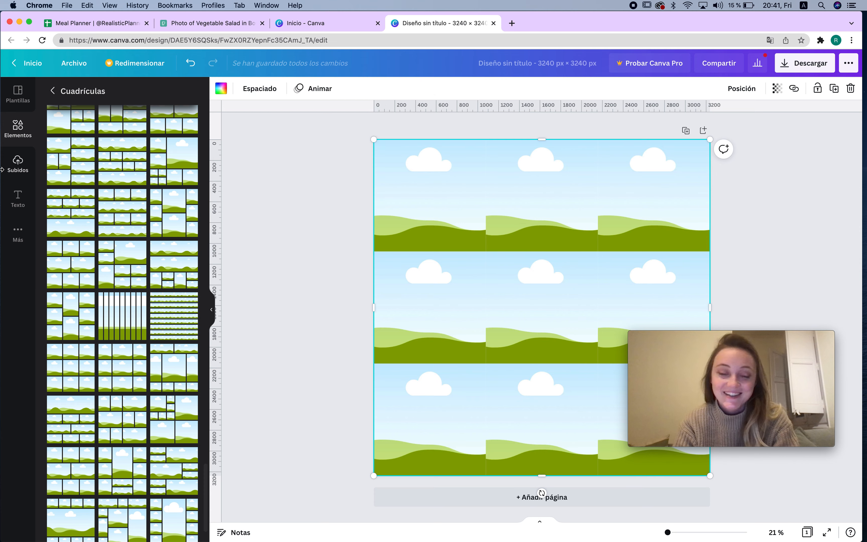
- Search the elements library for "healthy food"
{"action": "left_click", "coordinate": [22, 164]}
{"action": "left_click", "coordinate": [18, 102]}
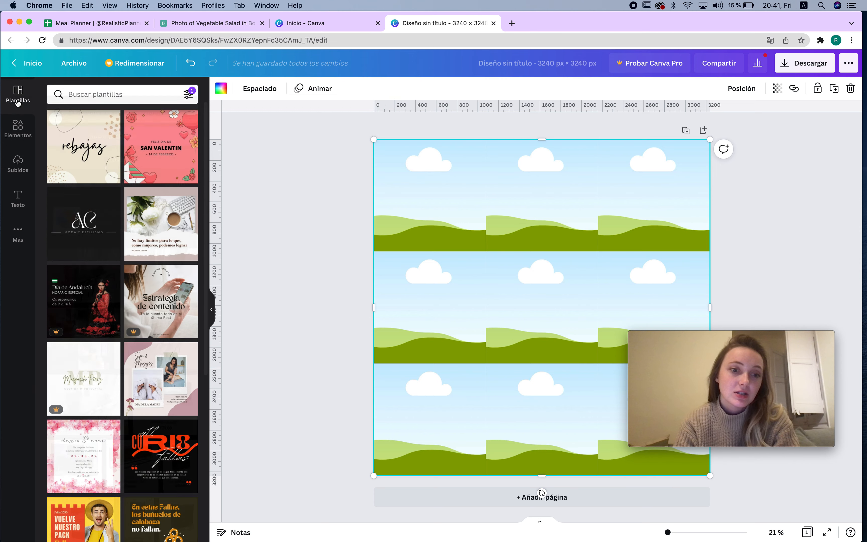
{"action": "left_click", "coordinate": [18, 126]}
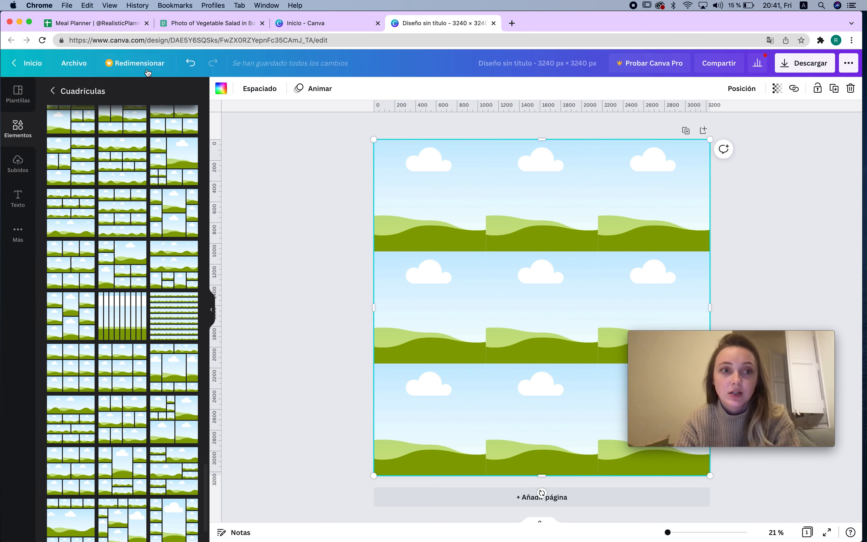
{"action": "left_click", "coordinate": [54, 89]}
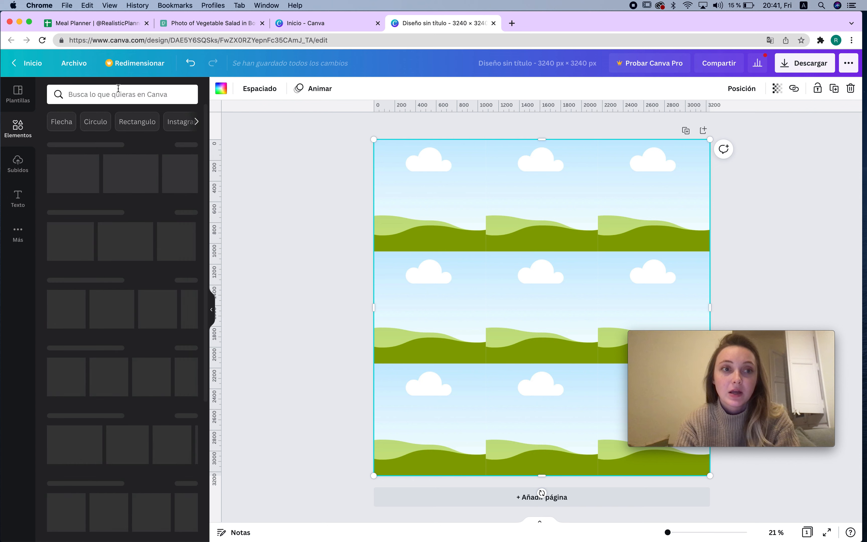
{"action": "left_click", "coordinate": [118, 88]}
{"action": "type", "text": "foo"}
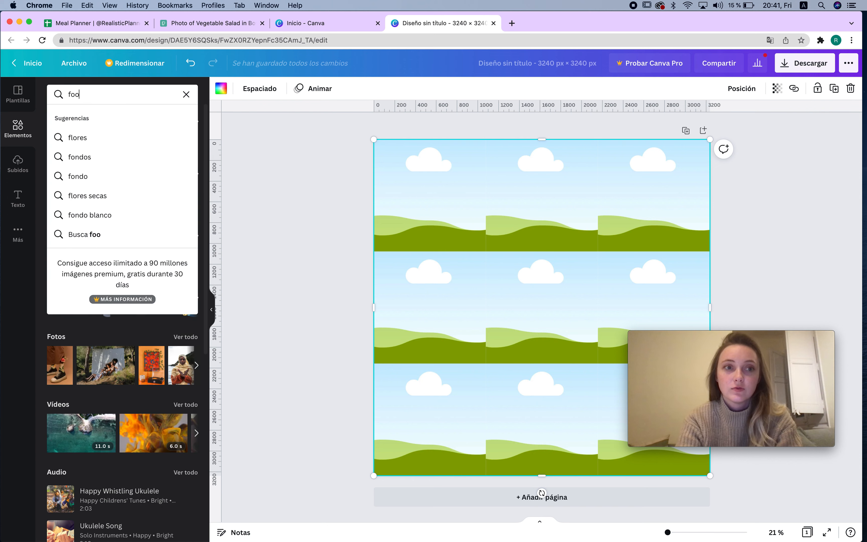
{"action": "key", "text": "BackSpace"}
{"action": "key", "text": "BackSpace"}
{"action": "key", "text": "BackSpace"}
{"action": "type", "text": "healthy foo"}
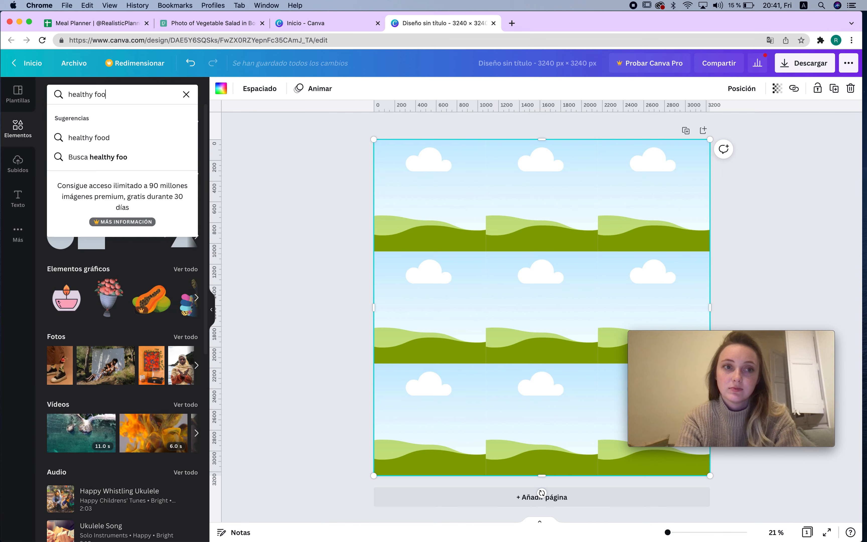
{"action": "key", "text": "Return"}
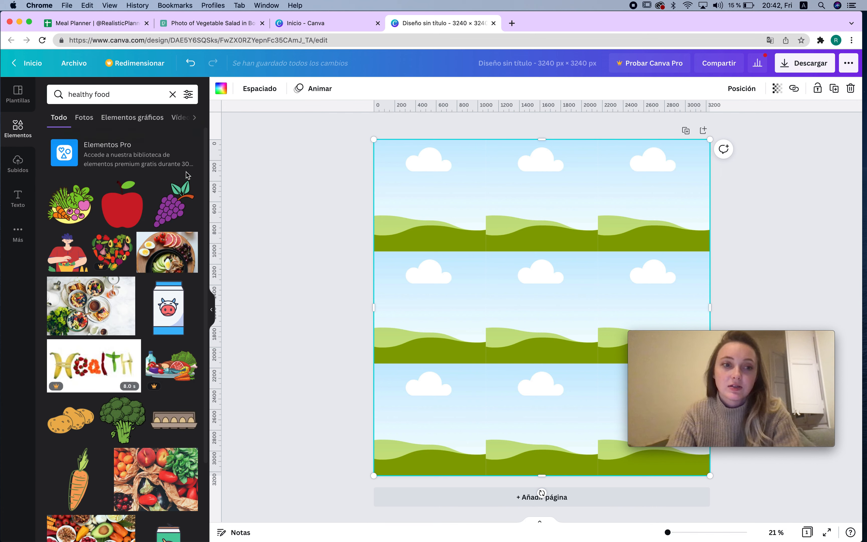
- Limit the results to photos and fill the top row's first two cells with the breakfast bowls and the vegetables on brown paper
{"action": "left_click", "coordinate": [84, 118]}
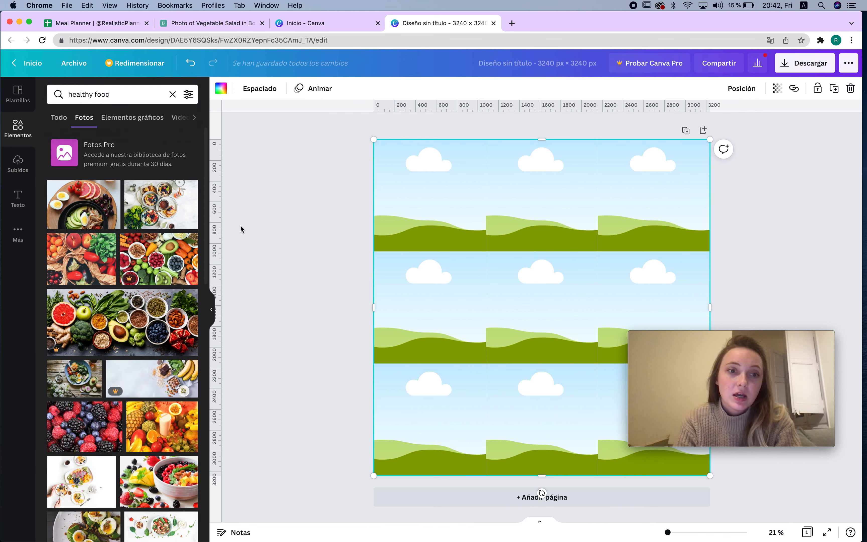
{"action": "left_click_drag", "start_coordinate": [174, 208], "coordinate": [482, 198]}
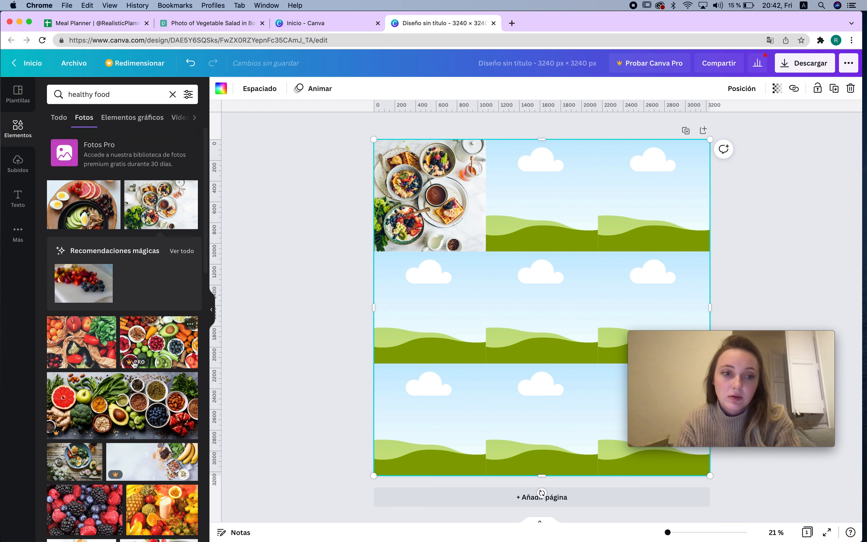
{"action": "left_click_drag", "start_coordinate": [63, 346], "coordinate": [533, 204]}
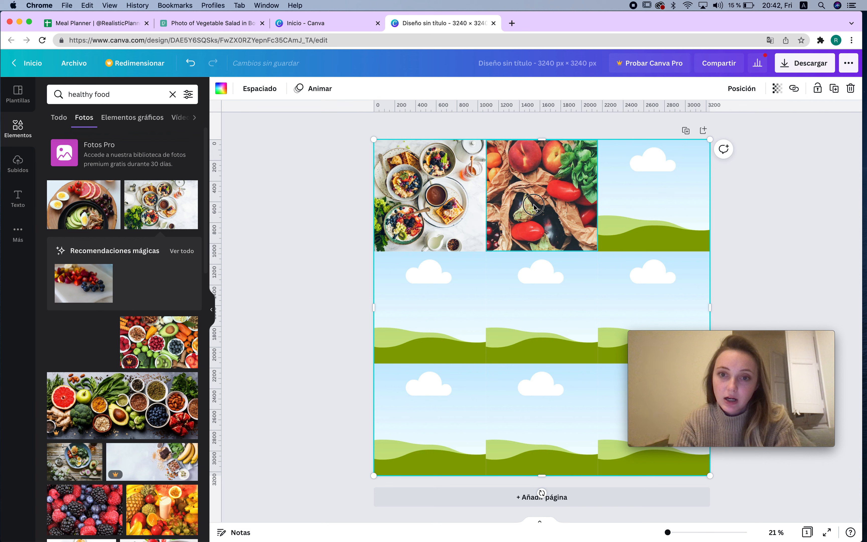
{"action": "left_click_drag", "start_coordinate": [159, 259], "coordinate": [649, 200]}
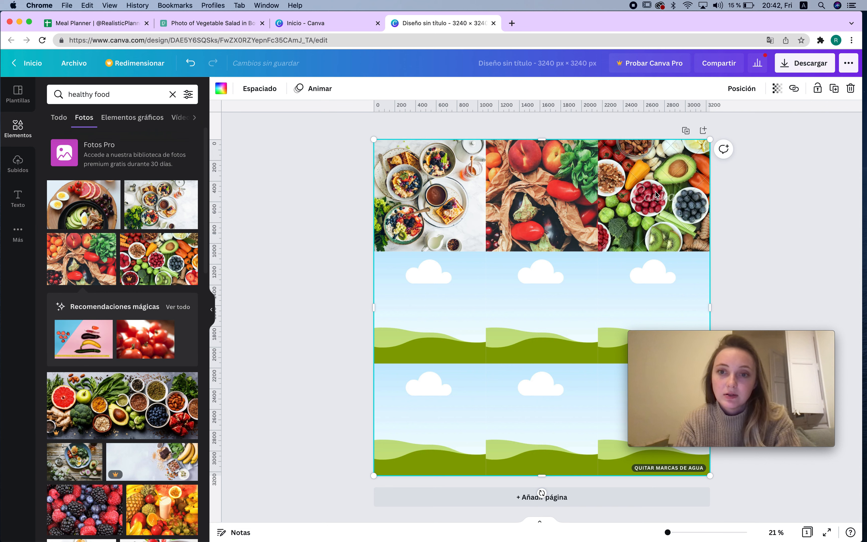
{"action": "key", "text": "super+z"}
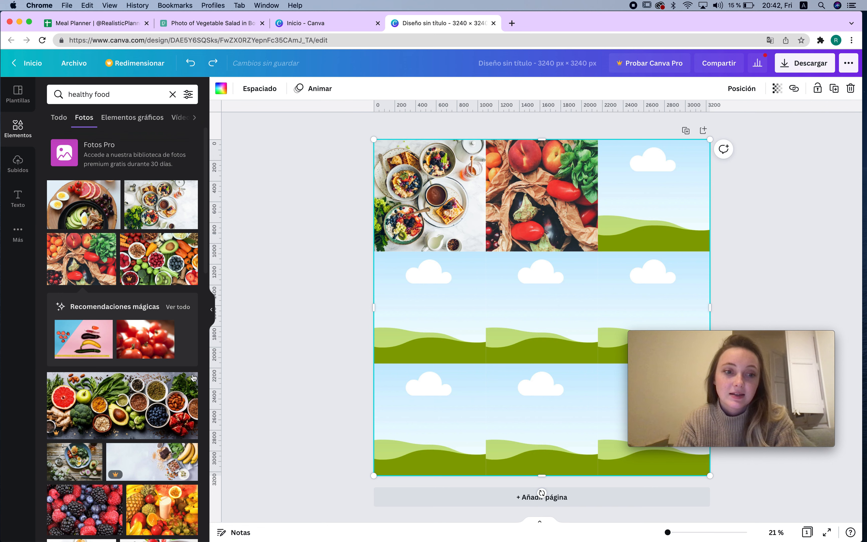
{"action": "left_click_drag", "start_coordinate": [140, 397], "coordinate": [127, 391]}
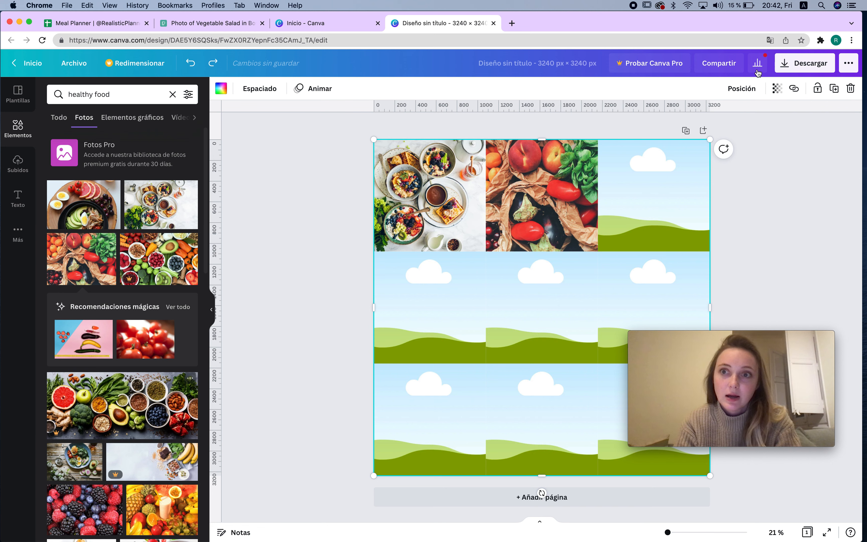
- Place the blue-bowl salad photo in the top row's third cell, and the white brunch table and berry bowl in the middle row's first two
{"action": "left_click_drag", "start_coordinate": [93, 451], "coordinate": [607, 189]}
{"action": "scroll", "coordinate": [200, 357], "scroll_direction": "down", "scroll_amount": 8}
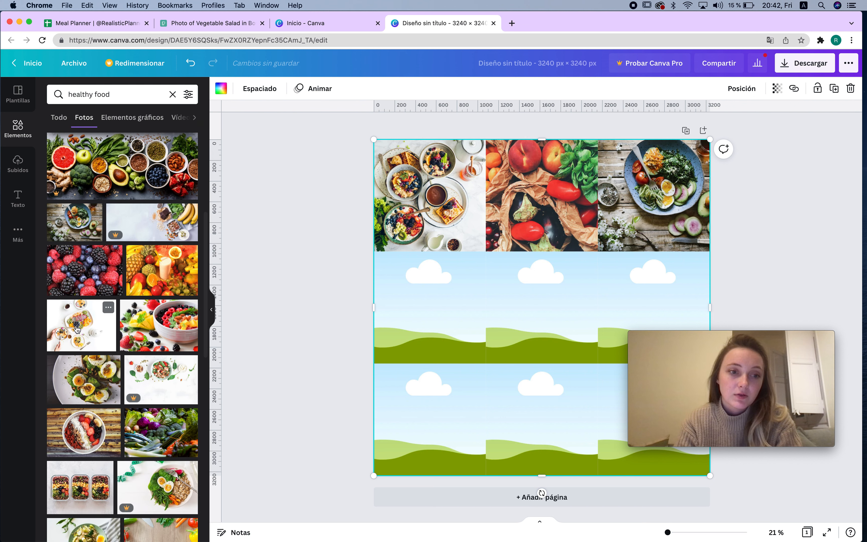
{"action": "left_click_drag", "start_coordinate": [76, 325], "coordinate": [459, 305]}
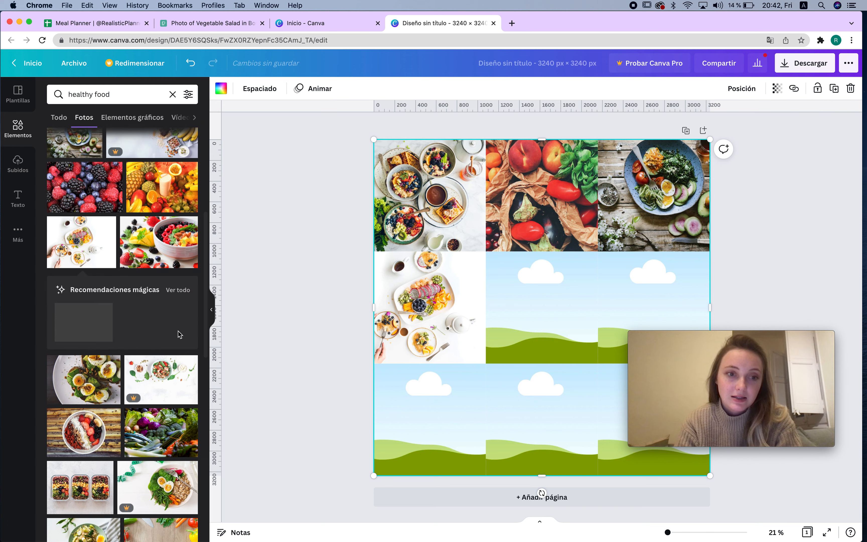
{"action": "left_click_drag", "start_coordinate": [160, 252], "coordinate": [551, 301]}
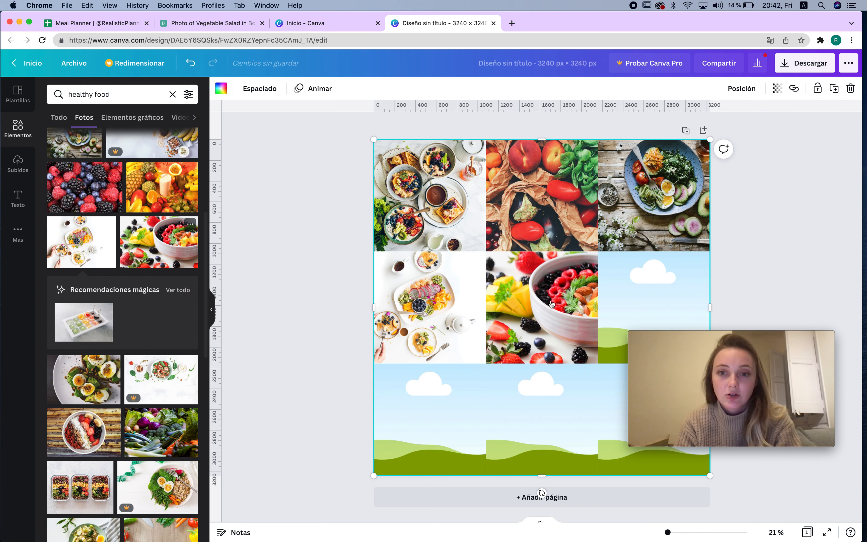
- Fill the middle row's last cell with the strawberry-banana bowl and the bottom row's first two with the green egg bowl and pink smoothie bowl
{"action": "scroll", "coordinate": [68, 263], "scroll_direction": "down", "scroll_amount": 5}
{"action": "left_click_drag", "start_coordinate": [68, 262], "coordinate": [659, 279]}
{"action": "left_click_drag", "start_coordinate": [79, 365], "coordinate": [462, 429]}
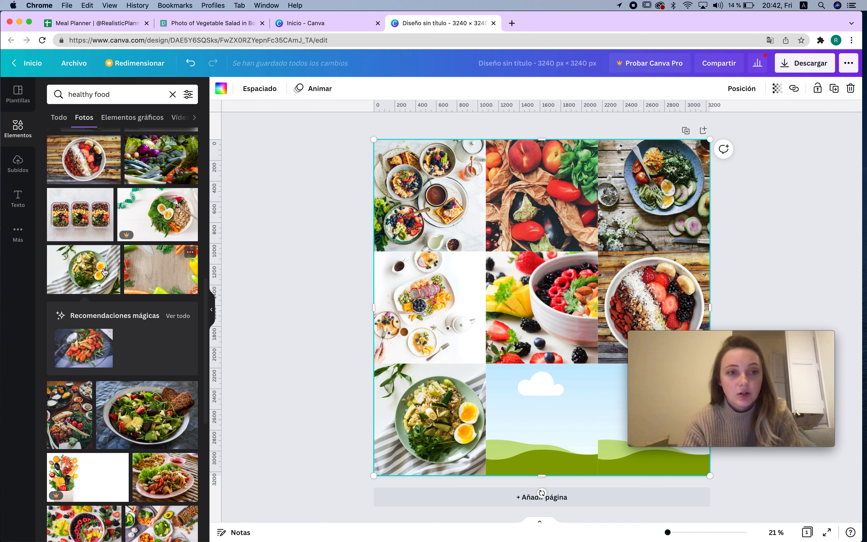
{"action": "scroll", "coordinate": [182, 253], "scroll_direction": "down", "scroll_amount": 10}
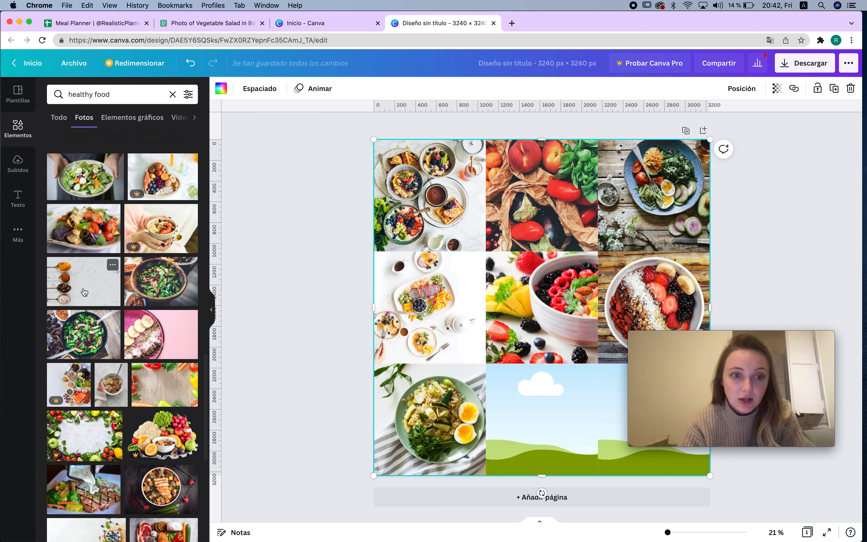
{"action": "left_click_drag", "start_coordinate": [158, 333], "coordinate": [527, 419]}
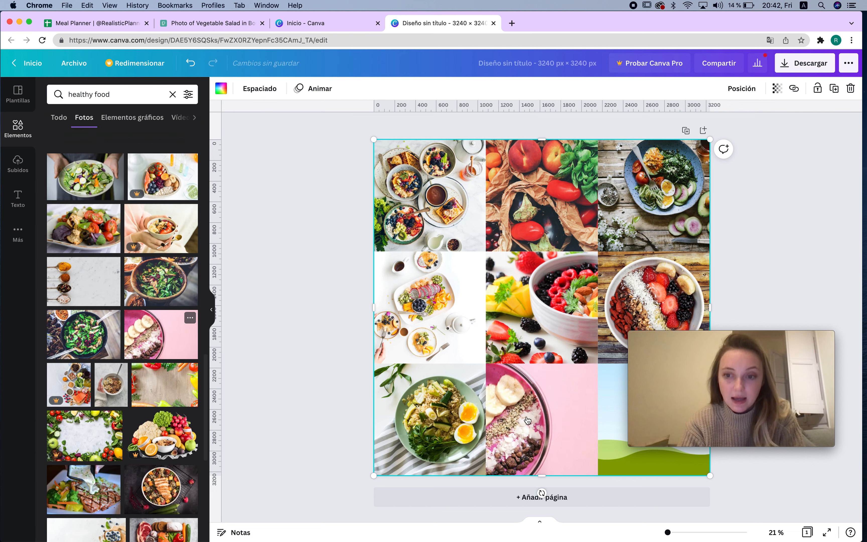
- Look through more healthy food photos, and replace the photo search with "oatmeal"
{"action": "scroll", "coordinate": [85, 317], "scroll_direction": "down", "scroll_amount": 5}
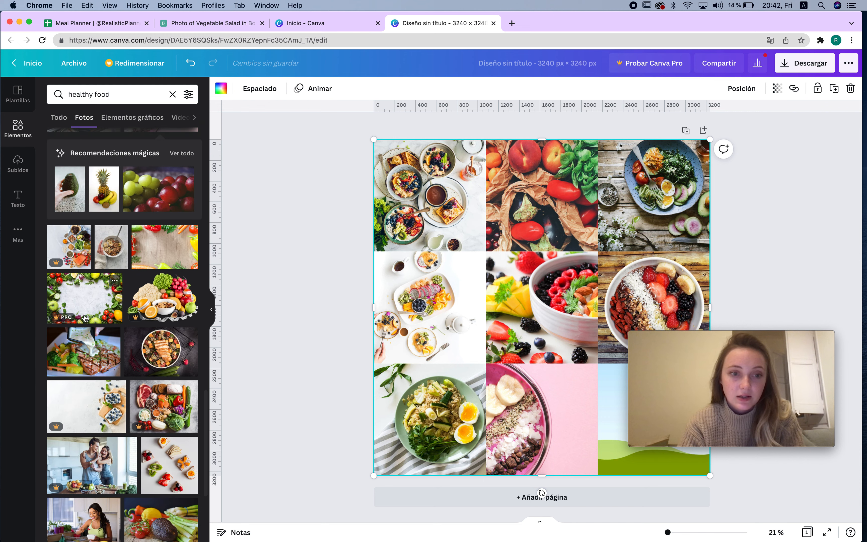
{"action": "scroll", "coordinate": [151, 472], "scroll_direction": "down", "scroll_amount": 10}
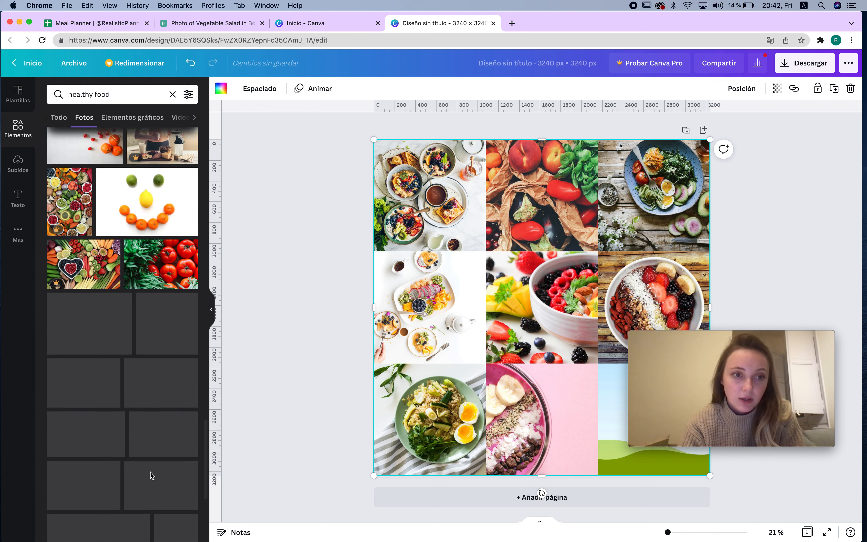
{"action": "left_click", "coordinate": [108, 96]}
{"action": "triple_click", "coordinate": [107, 95]}
{"action": "type", "text": "oatmeal"}
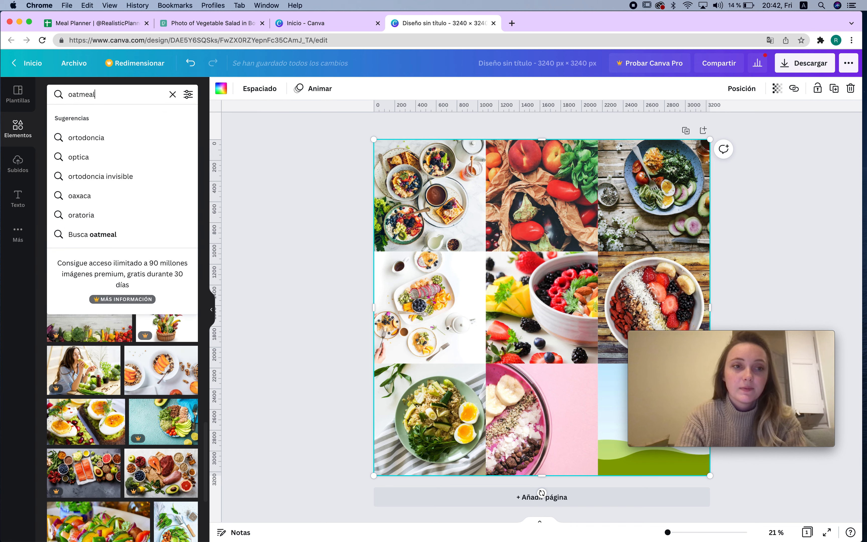
{"action": "key", "text": "Return"}
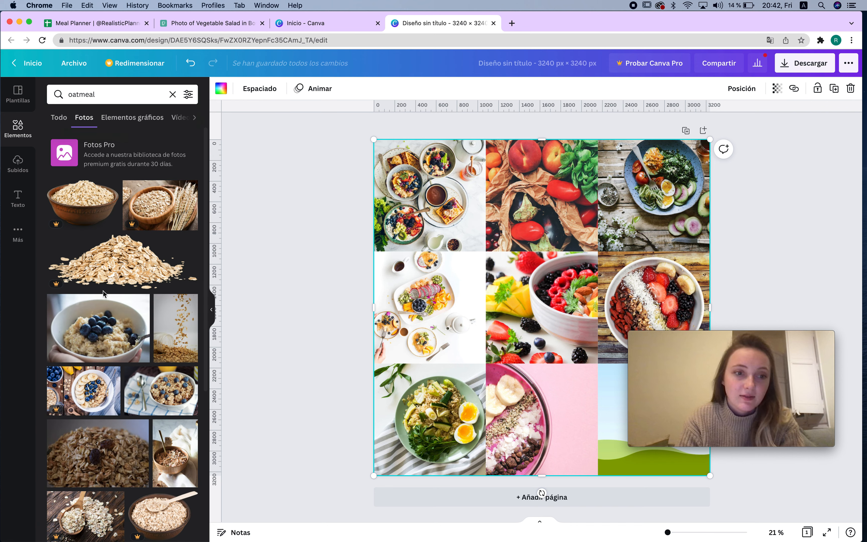
- Fill the collage's last empty cell in the bottom row with the photo of the oatmeal bowl beside a white cloth
{"action": "scroll", "coordinate": [148, 282], "scroll_direction": "down", "scroll_amount": 5}
{"action": "left_click_drag", "start_coordinate": [172, 247], "coordinate": [613, 417]}
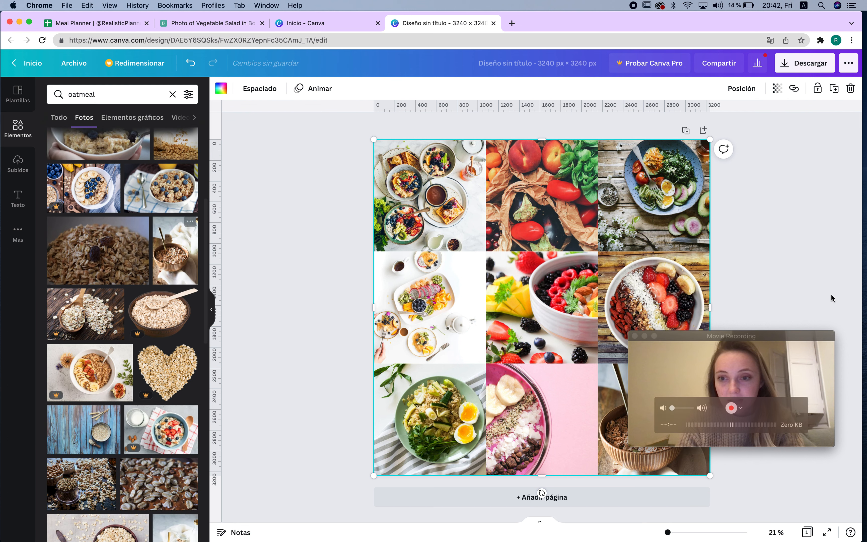
{"action": "left_click", "coordinate": [782, 336]}
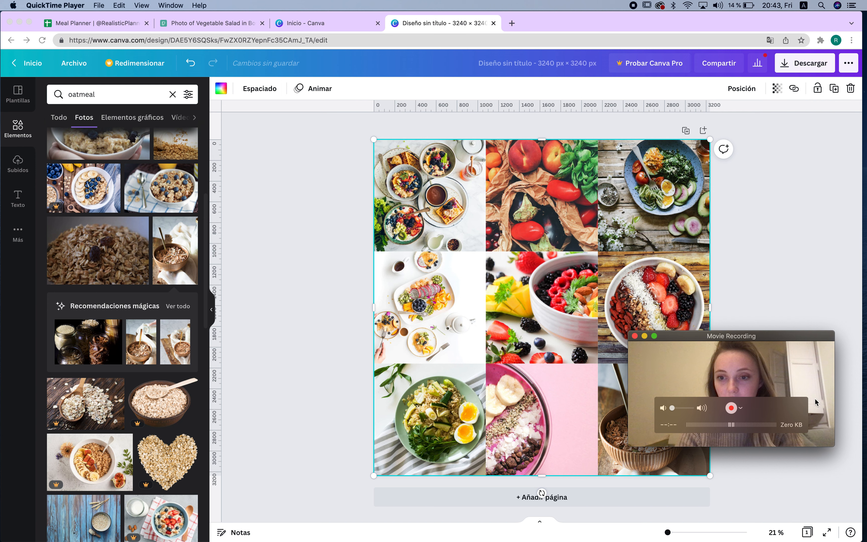
{"action": "left_click_drag", "start_coordinate": [775, 339], "coordinate": [805, 433]}
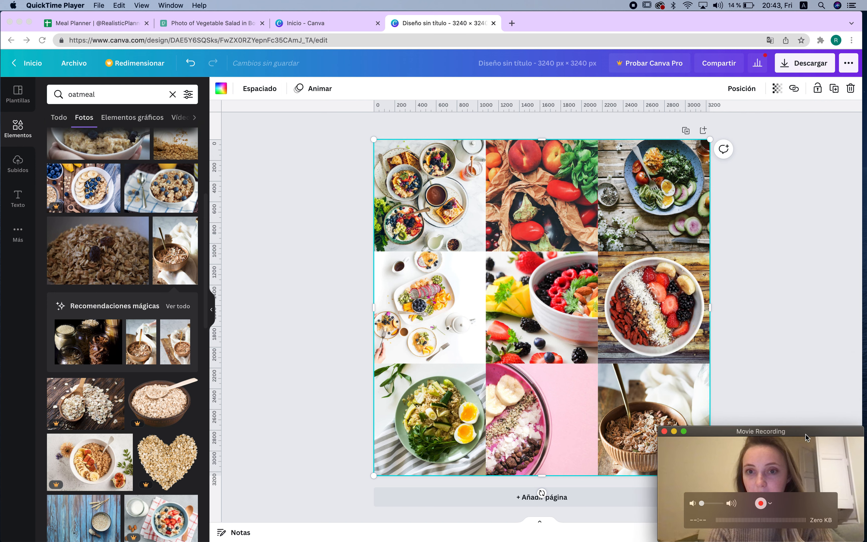
{"action": "left_click", "coordinate": [774, 216]}
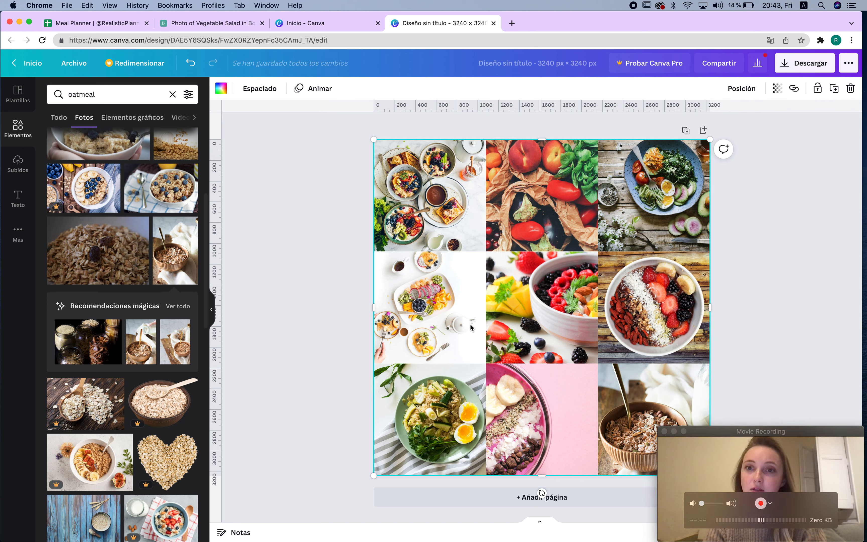
- Search the web for "photo splitter" in a new browser tab and open the PineTools split image page
{"action": "left_click", "coordinate": [521, 67]}
{"action": "left_click", "coordinate": [512, 23]}
{"action": "type", "text": "phot"}
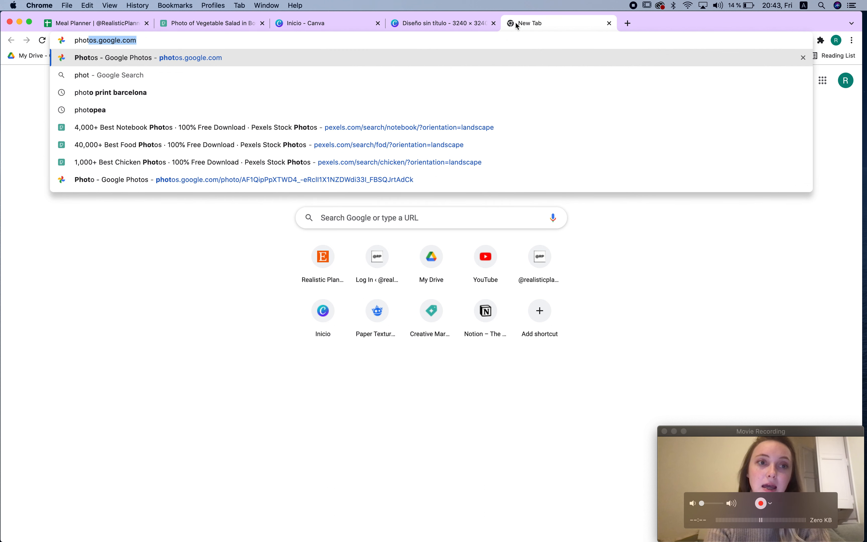
{"action": "type", "text": "o spli"}
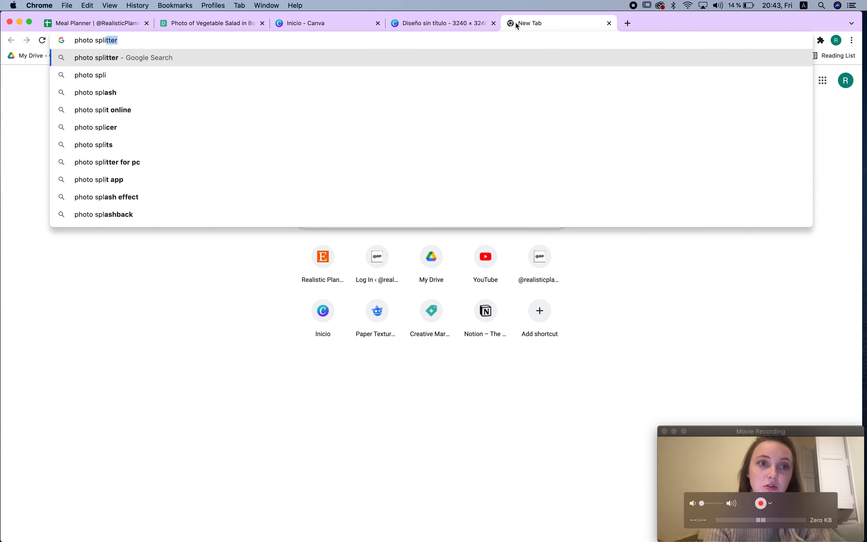
{"action": "key", "text": "Return"}
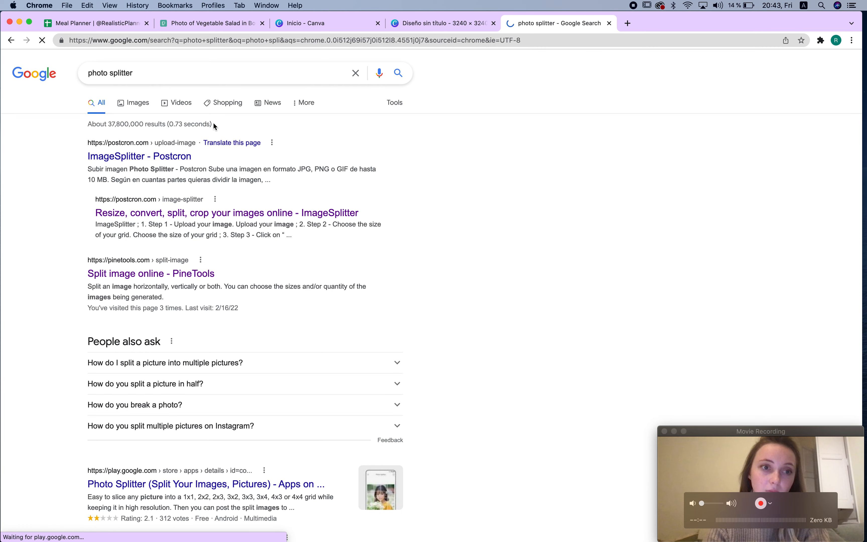
{"action": "left_click", "coordinate": [120, 276]}
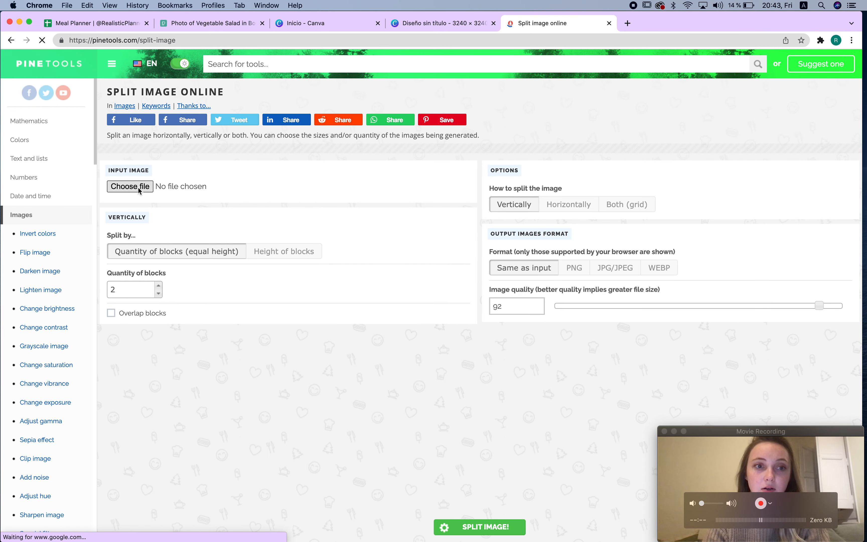
- Download the collage from Canva as a PNG and load Diseño sin título.png into the PineTools image splitter
{"action": "left_click", "coordinate": [442, 24]}
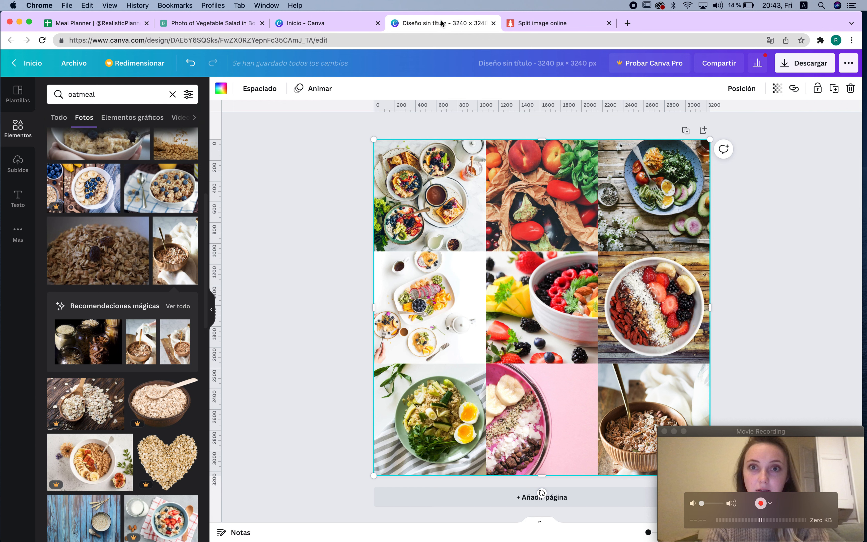
{"action": "left_click", "coordinate": [577, 23]}
{"action": "left_click", "coordinate": [122, 237]}
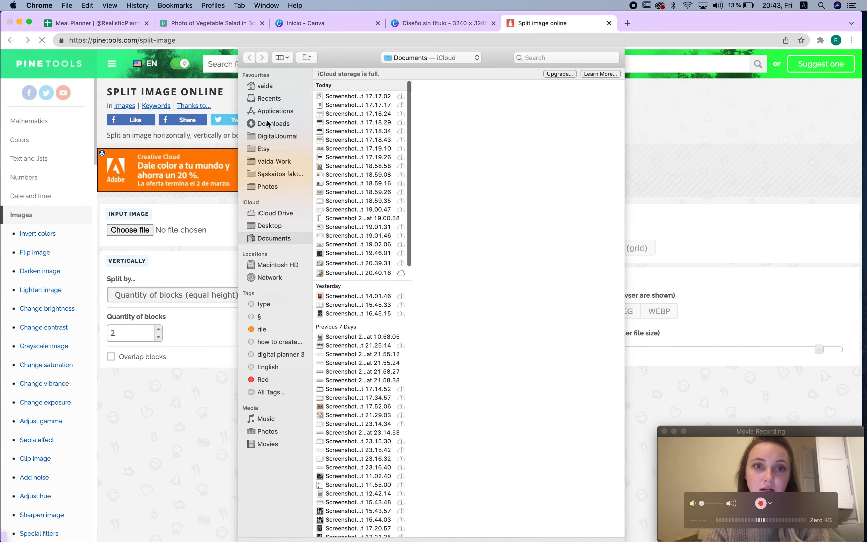
{"action": "left_click", "coordinate": [268, 124]}
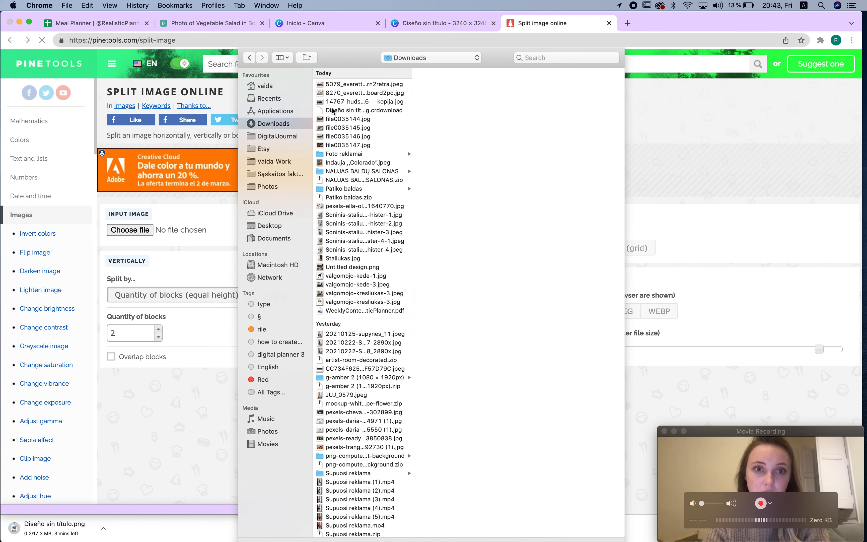
{"action": "left_click", "coordinate": [194, 404]}
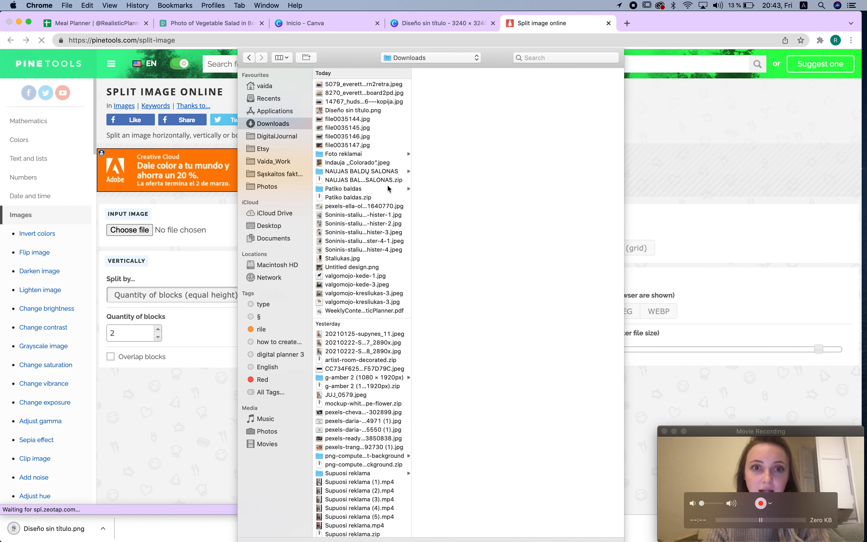
{"action": "left_click", "coordinate": [360, 112]}
{"action": "double_click", "coordinate": [359, 111]}
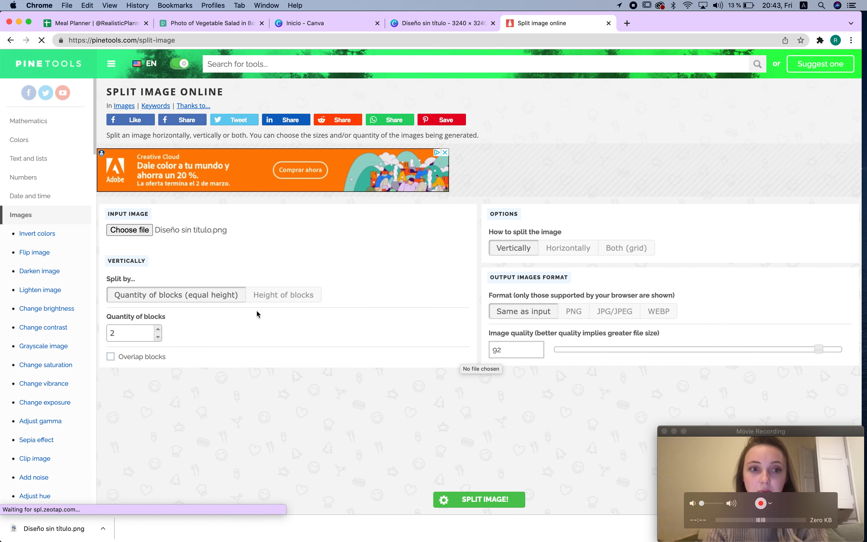
- Split the collage both ways as a grid of 3 vertical and 3 horizontal blocks, and download the pieces as a zip file
{"action": "left_click", "coordinate": [631, 251]}
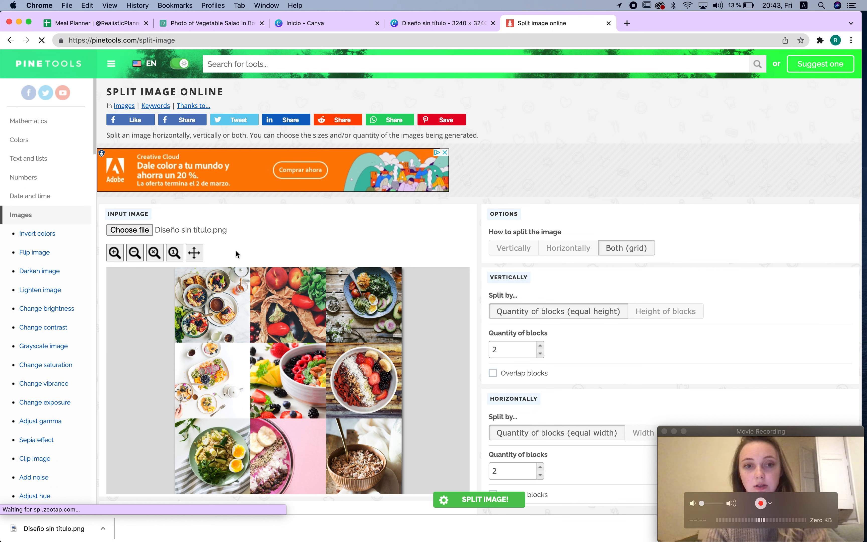
{"action": "left_click", "coordinate": [827, 496]}
{"action": "left_click", "coordinate": [564, 338]}
{"action": "left_click", "coordinate": [540, 466]}
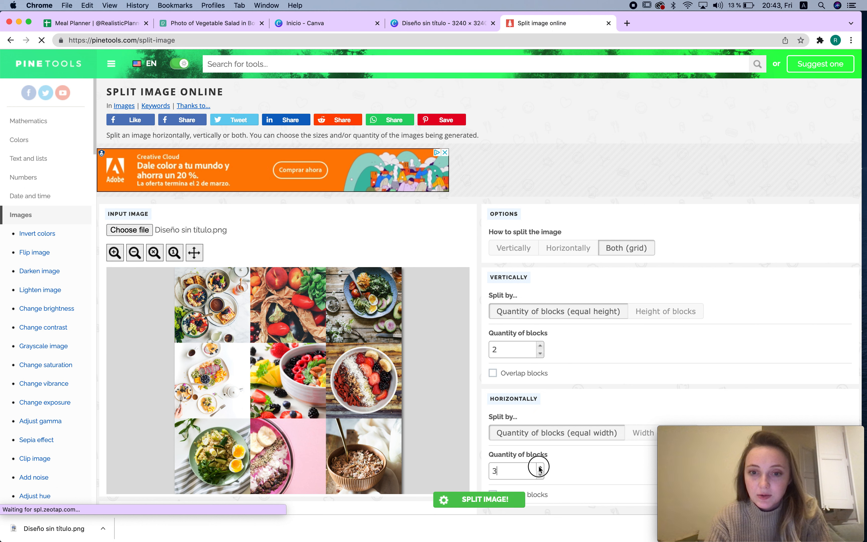
{"action": "left_click", "coordinate": [539, 345]}
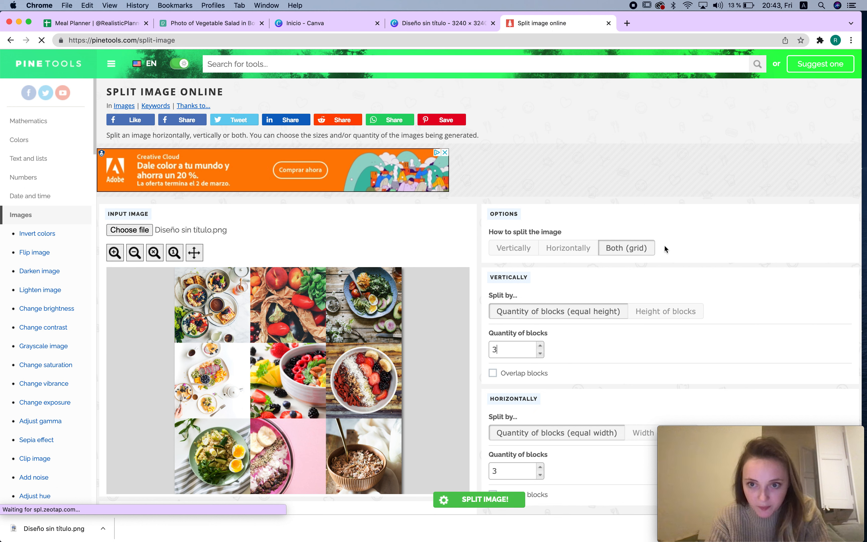
{"action": "left_click", "coordinate": [476, 499]}
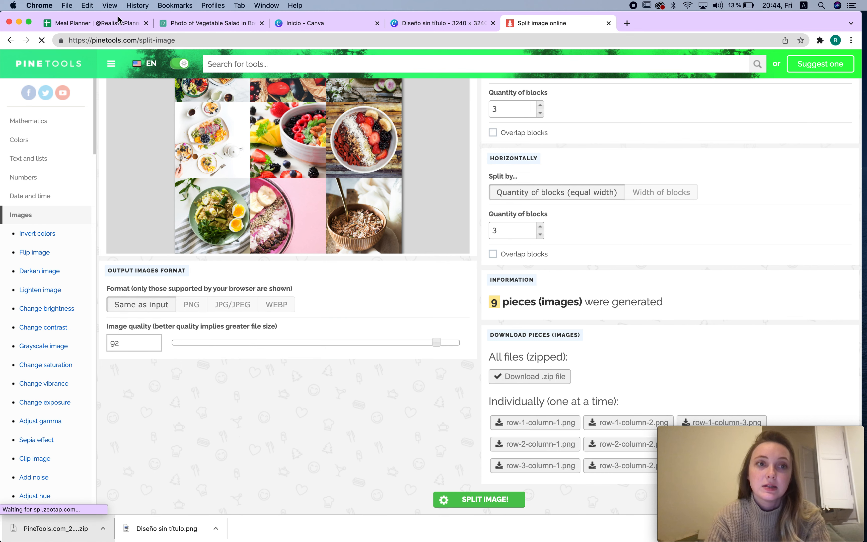
- In the Meal Planner spreadsheet's Breakfast sheet, replace the image in cell C5 with row-1-column-1.png from the PineTools.com_files 15 folder
{"action": "left_click", "coordinate": [122, 24]}
{"action": "left_click", "coordinate": [215, 428]}
{"action": "left_click", "coordinate": [307, 409]}
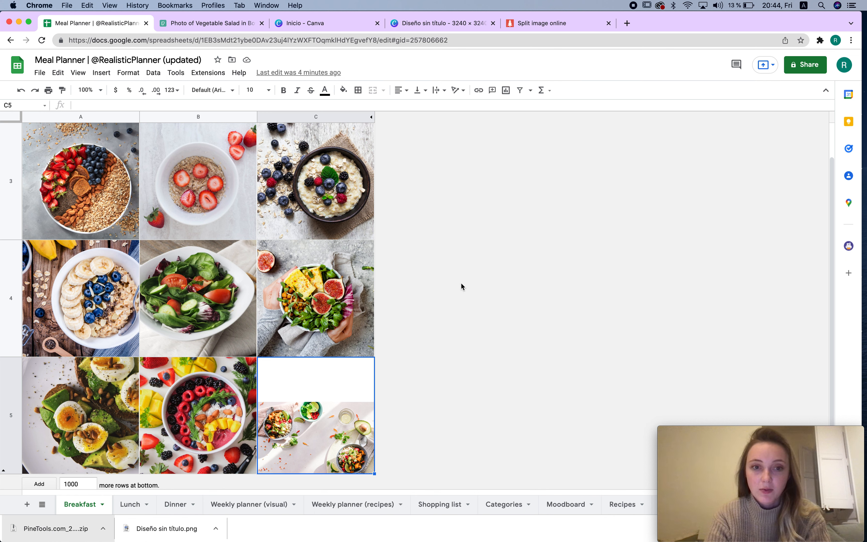
{"action": "key", "text": "alt+slash"}
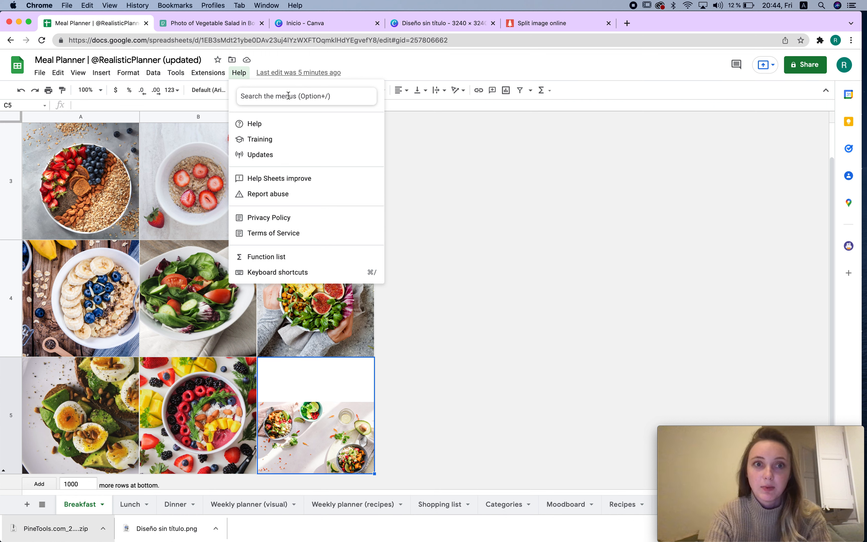
{"action": "type", "text": "i"}
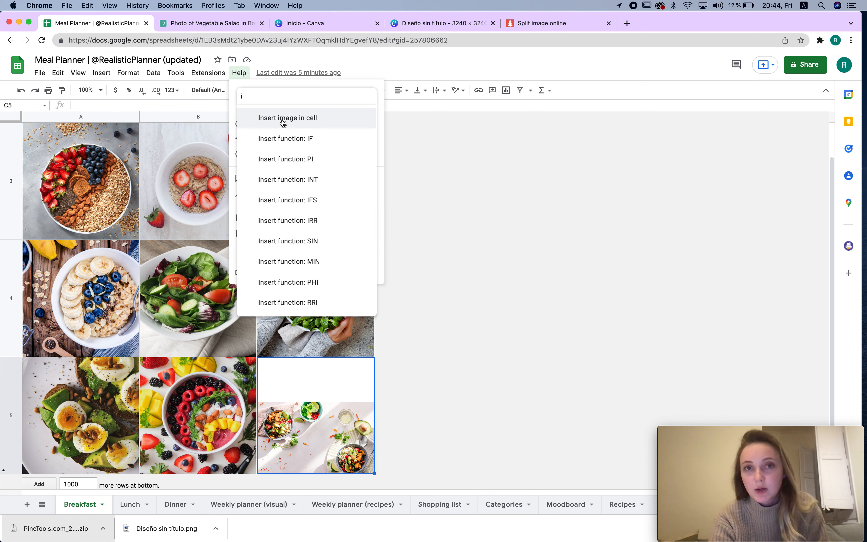
{"action": "left_click", "coordinate": [283, 123]}
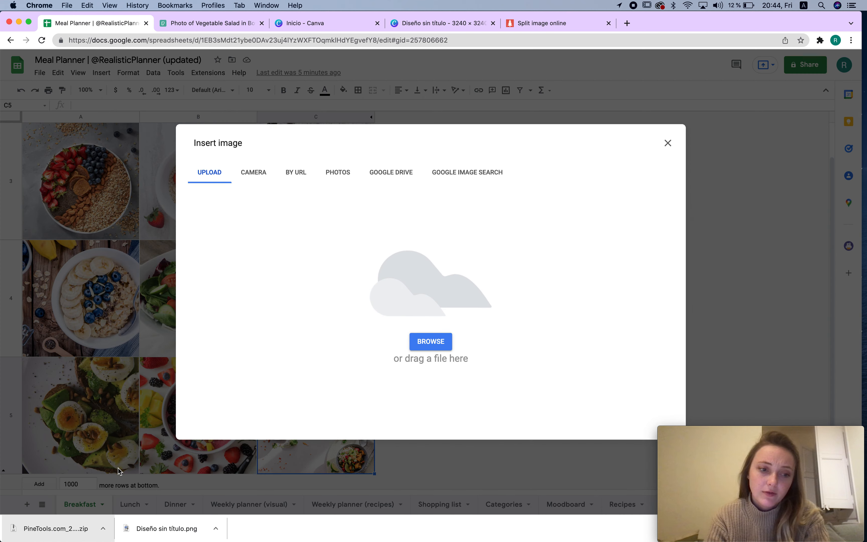
{"action": "left_click", "coordinate": [429, 344]}
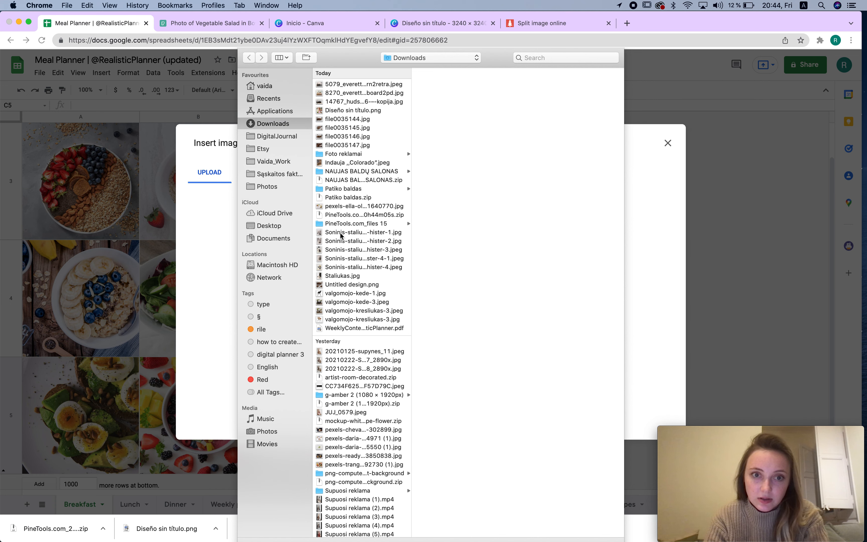
{"action": "left_click", "coordinate": [338, 223]}
{"action": "left_click", "coordinate": [443, 83]}
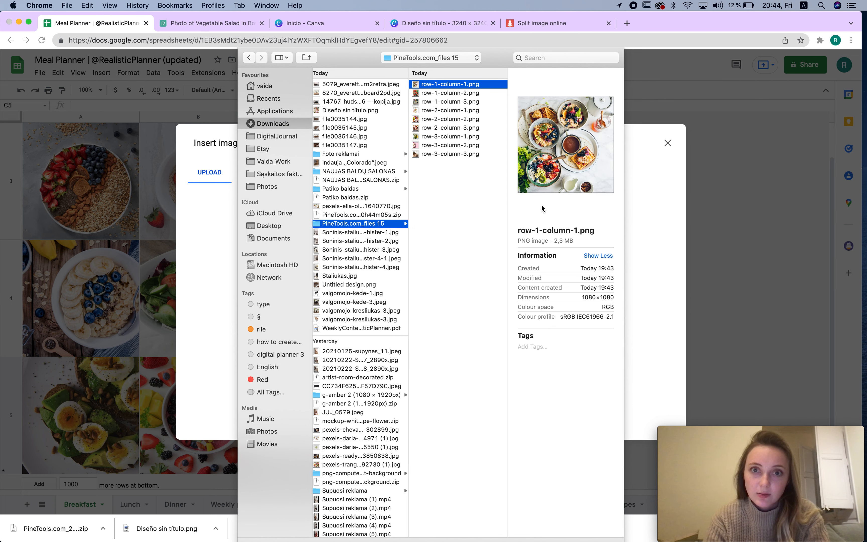
{"action": "key", "text": "Return"}
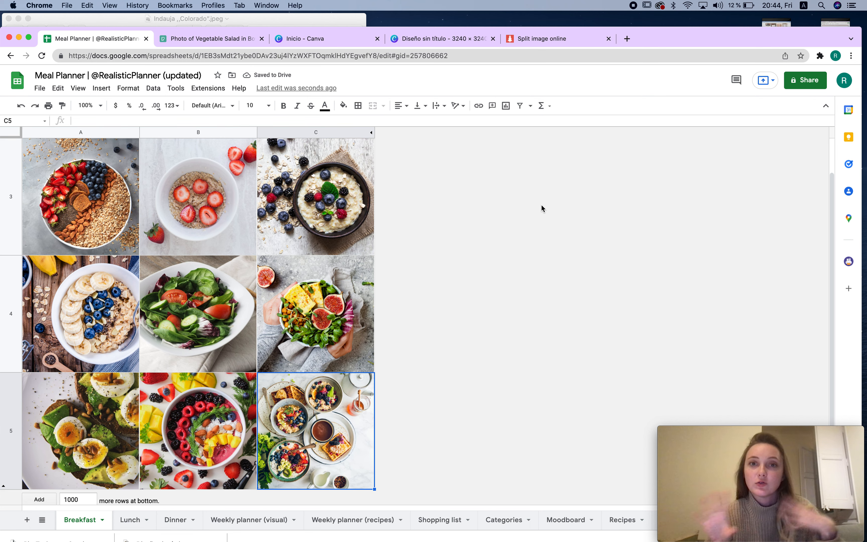
- Show the spreadsheet full screen and check Monday's breakfast picture in the visual weekly planner against the Breakfast sheet
{"action": "left_click", "coordinate": [29, 36]}
{"action": "left_click", "coordinate": [264, 504]}
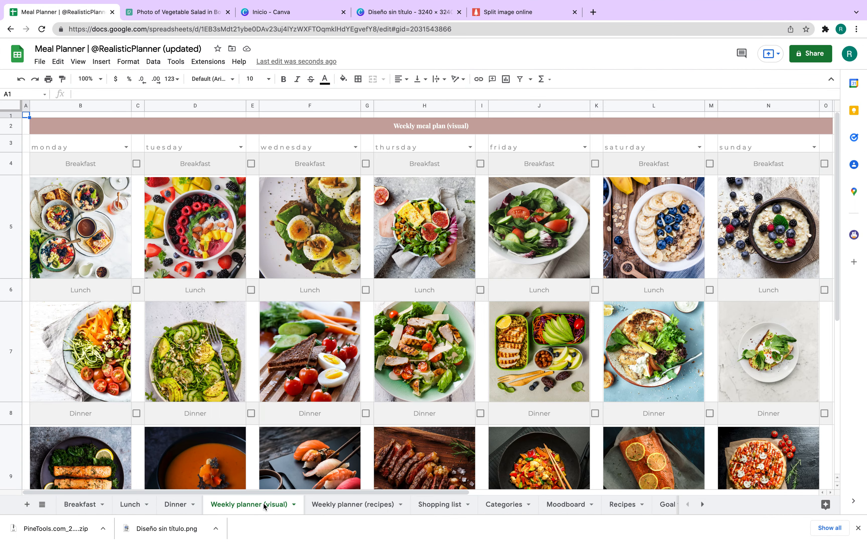
{"action": "left_click", "coordinate": [69, 235]}
{"action": "left_click", "coordinate": [86, 504]}
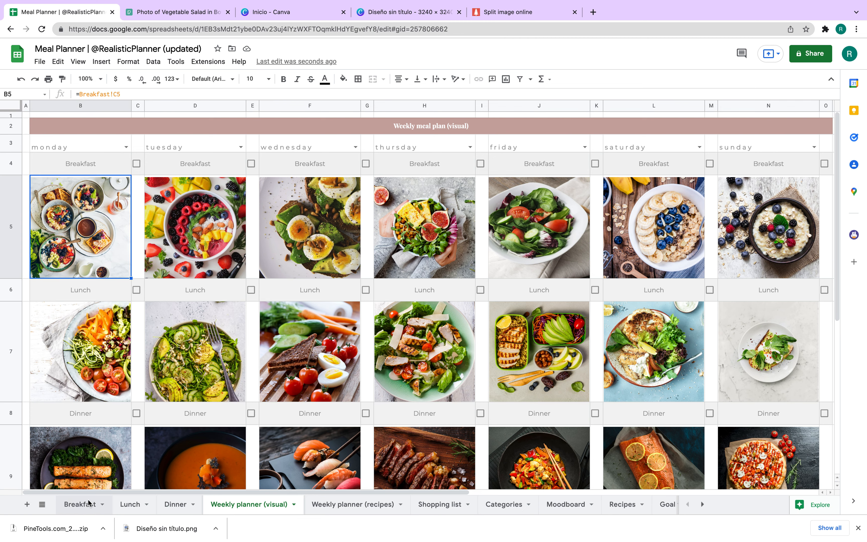
{"action": "left_click", "coordinate": [252, 507]}
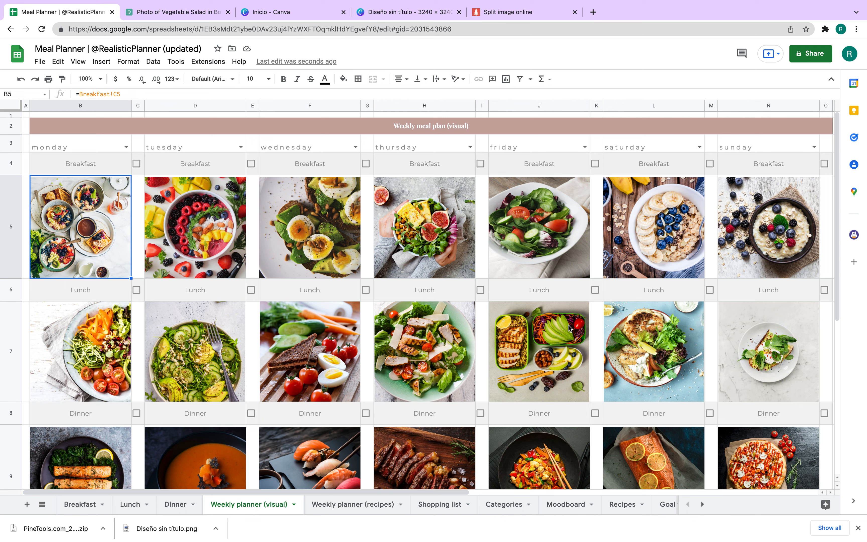
{"action": "left_click", "coordinate": [858, 527]}
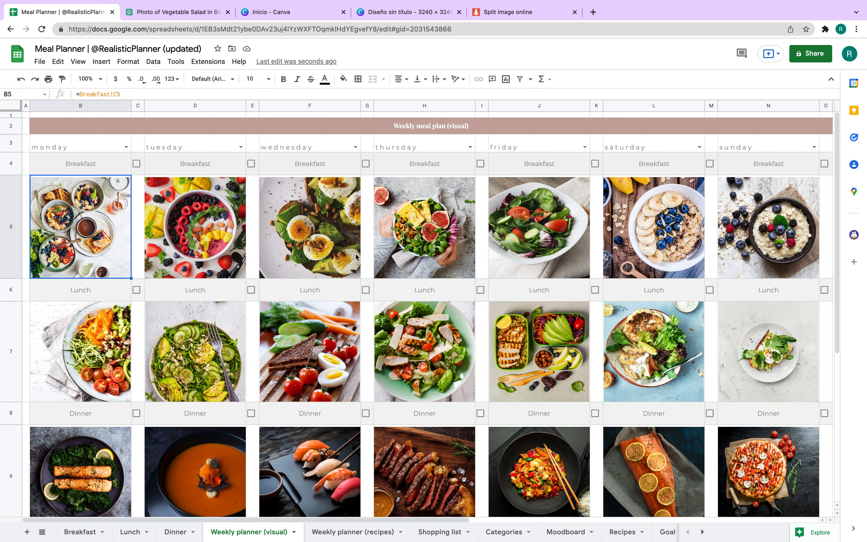
- Look through the Lunch, Dinner and Breakfast picture sheets, and inspect Thursday's breakfast cell in the visual weekly planner
{"action": "left_click", "coordinate": [133, 534]}
{"action": "left_click", "coordinate": [176, 531]}
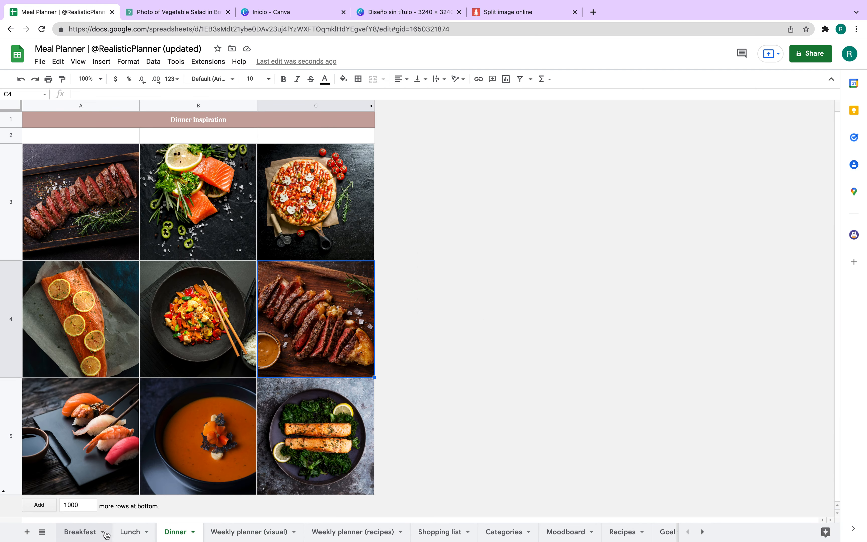
{"action": "left_click", "coordinate": [79, 533]}
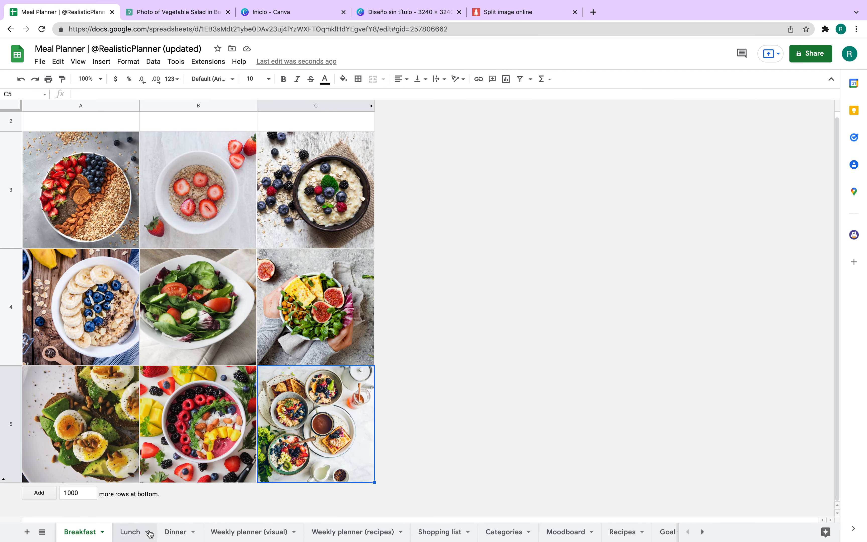
{"action": "left_click", "coordinate": [243, 532]}
{"action": "scroll", "coordinate": [356, 369], "scroll_direction": "right", "scroll_amount": 1}
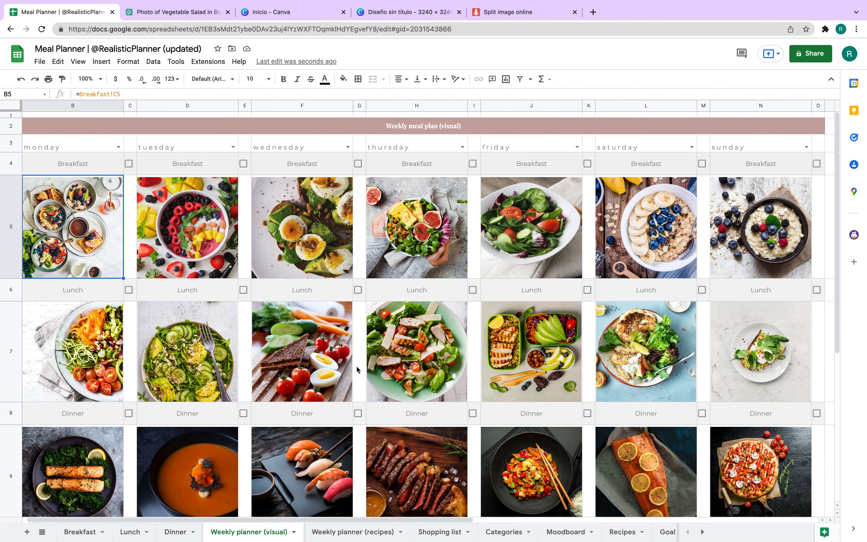
{"action": "left_click", "coordinate": [414, 255]}
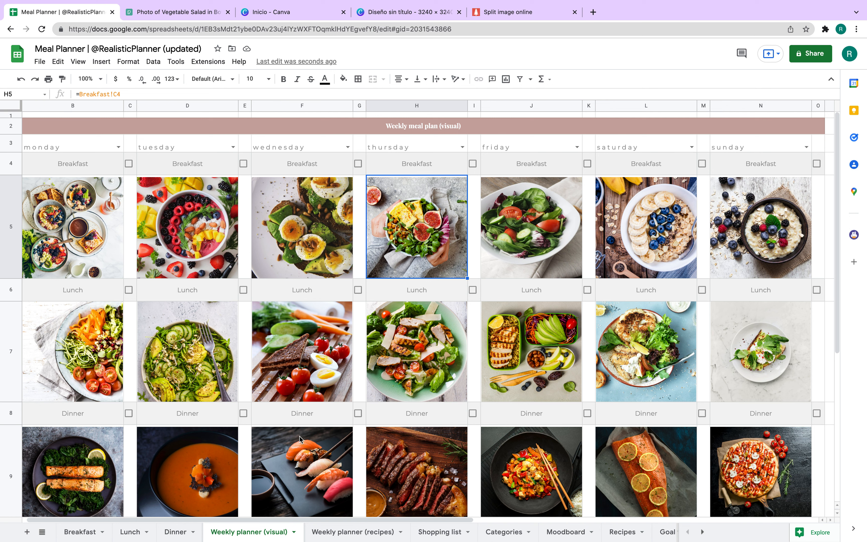
- Tick the Wednesday and Thursday breakfast checkboxes in the visual weekly planner and clear them again
{"action": "left_click", "coordinate": [358, 164]}
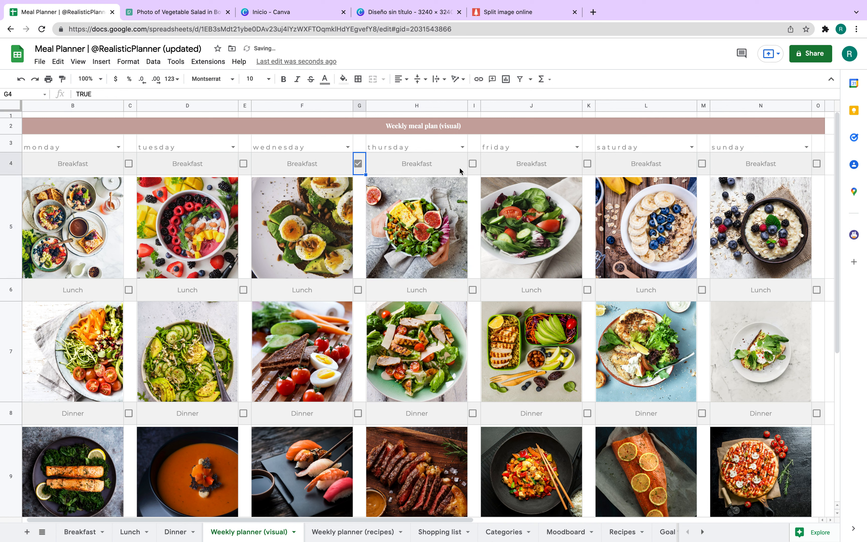
{"action": "left_click", "coordinate": [472, 163]}
{"action": "left_click", "coordinate": [359, 164]}
{"action": "left_click", "coordinate": [472, 164]}
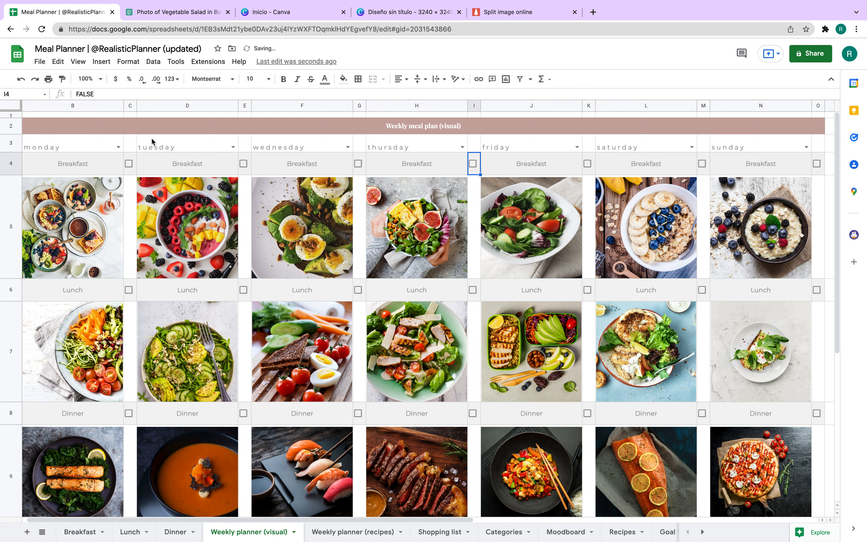
- Inspect Monday's day options and the "What would you keep?" and "What would you change?" boxes in the visual weekly planner
{"action": "left_click", "coordinate": [115, 146]}
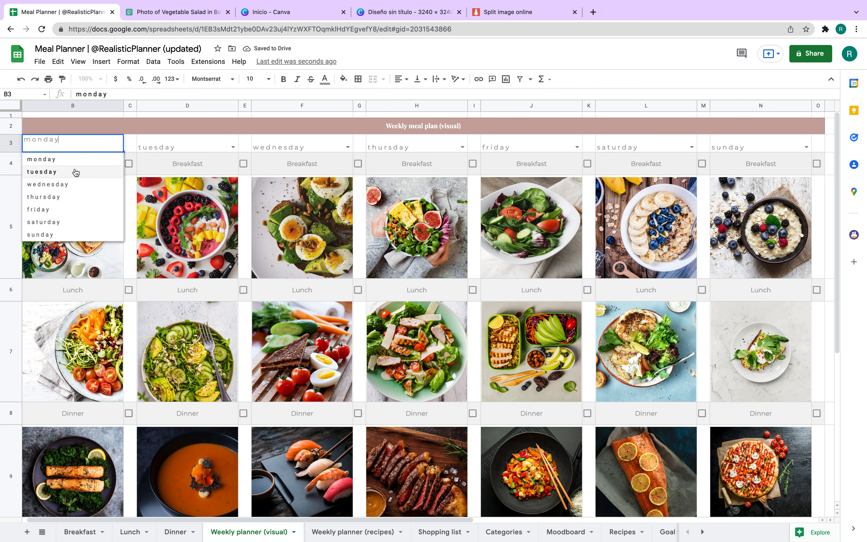
{"action": "left_click", "coordinate": [398, 173]}
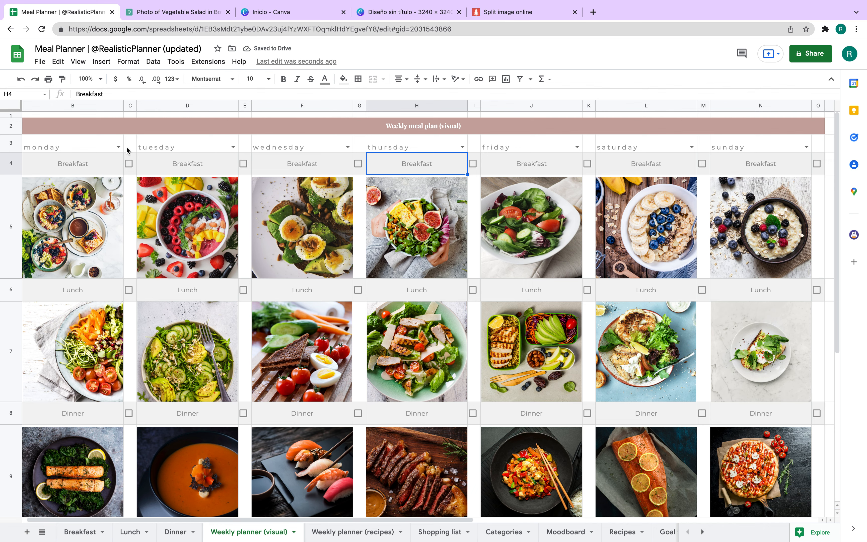
{"action": "scroll", "coordinate": [388, 320], "scroll_direction": "down", "scroll_amount": 10}
{"action": "scroll", "coordinate": [388, 321], "scroll_direction": "up", "scroll_amount": 3}
{"action": "scroll", "coordinate": [388, 320], "scroll_direction": "down", "scroll_amount": 3}
{"action": "left_click", "coordinate": [76, 300]}
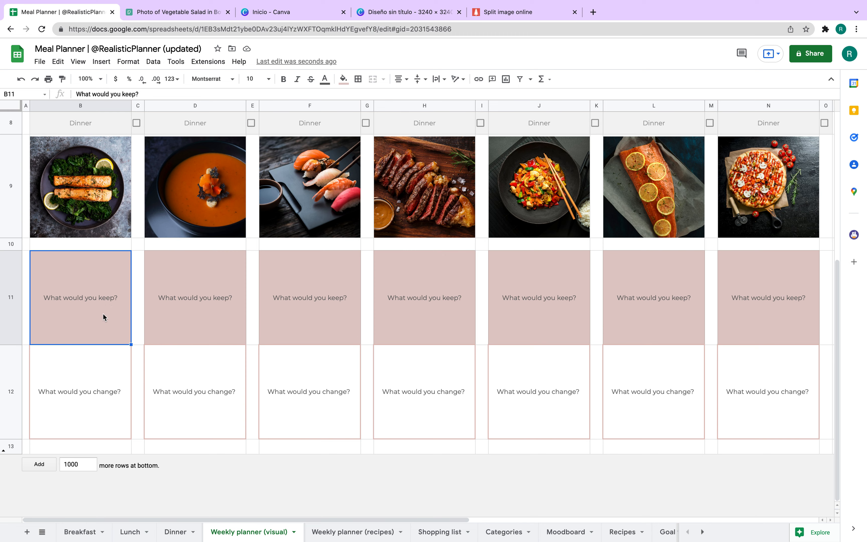
{"action": "scroll", "coordinate": [103, 314], "scroll_direction": "up", "scroll_amount": 10}
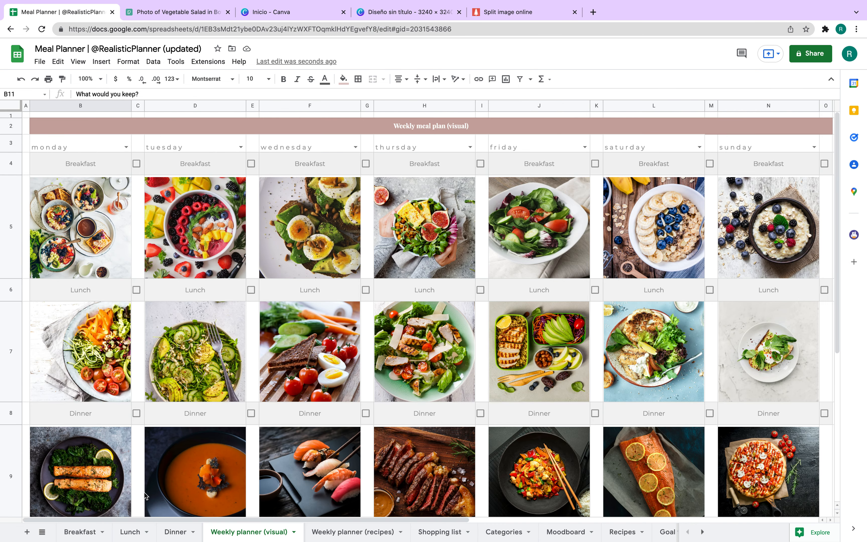
- Look through the Breakfast, Lunch and Dinner sheets, and examine Wednesday's breakfast recipe and first ingredient cells in Weekly planner (recipes)
{"action": "left_click", "coordinate": [81, 532]}
{"action": "left_click", "coordinate": [132, 533]}
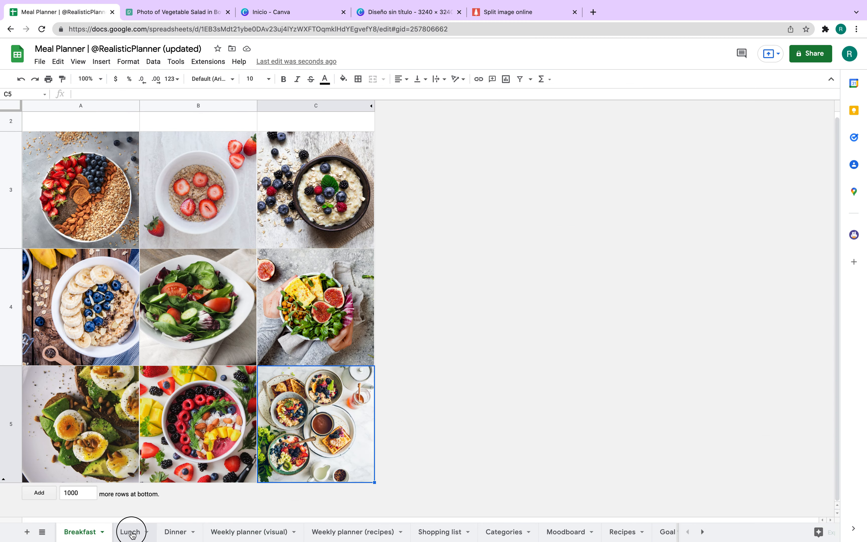
{"action": "left_click", "coordinate": [175, 532]}
{"action": "left_click", "coordinate": [354, 533]}
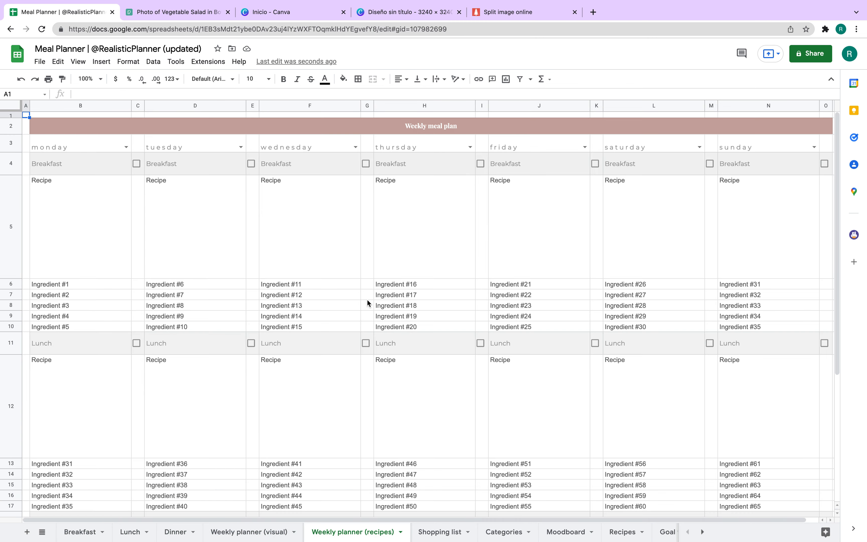
{"action": "left_click", "coordinate": [337, 227]}
{"action": "double_click", "coordinate": [319, 213]}
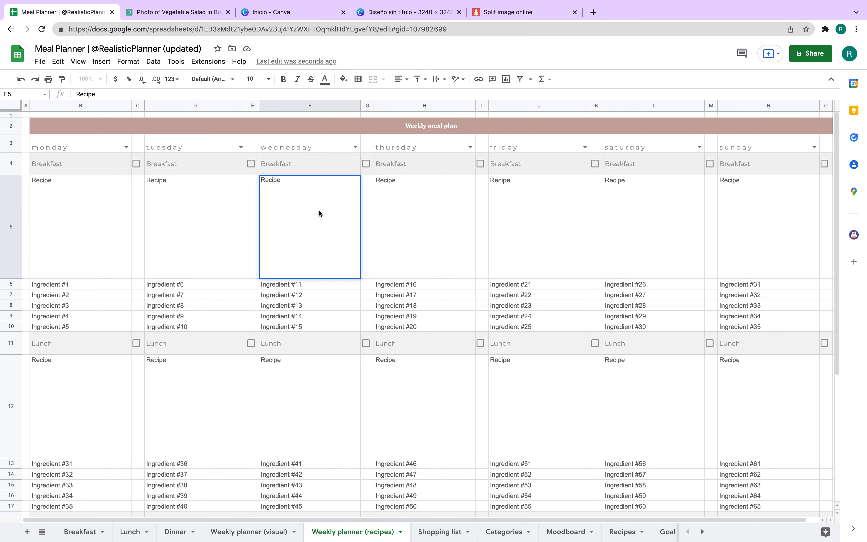
{"action": "left_click", "coordinate": [317, 285]}
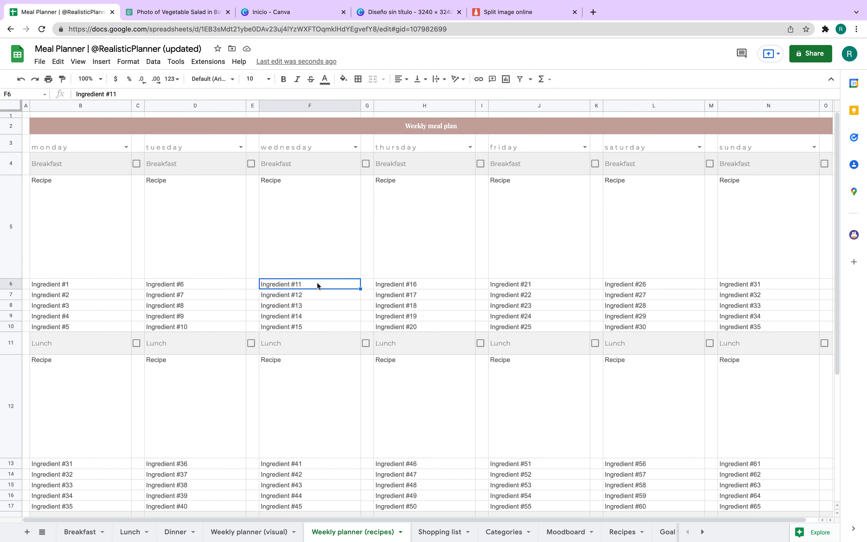
- In Weekly planner (recipes), replace Monday's first breakfast ingredient in cell B6 with Tomatoes
{"action": "left_click", "coordinate": [62, 287]}
{"action": "left_click", "coordinate": [63, 290]}
{"action": "triple_click", "coordinate": [63, 287]}
{"action": "type", "text": "Tomatoes"}
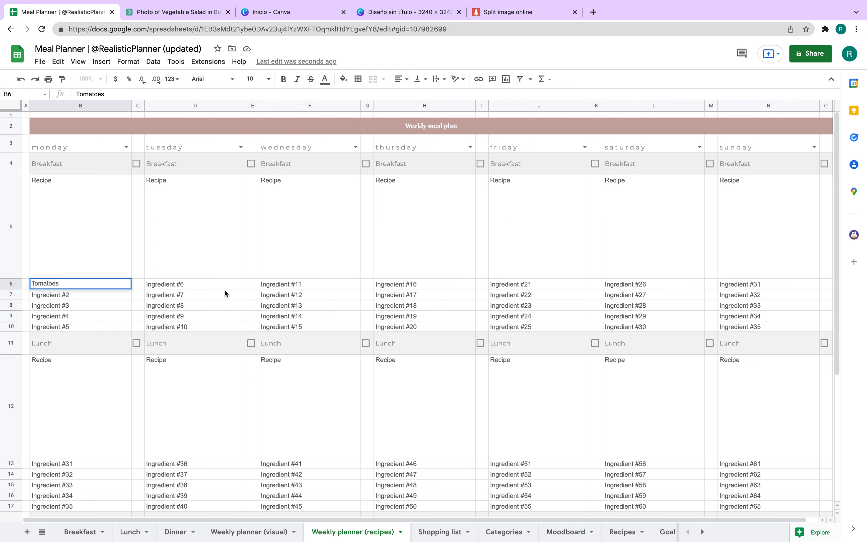
{"action": "left_click", "coordinate": [326, 288]}
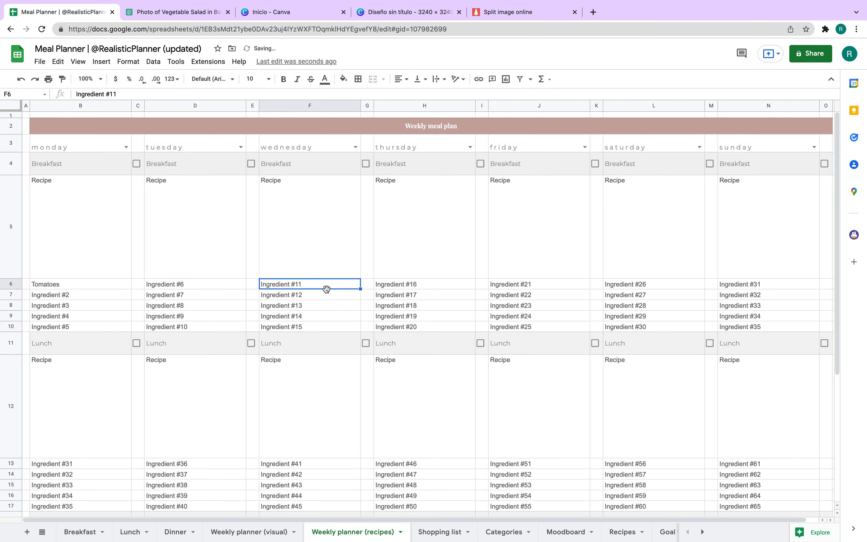
- In the Shopping list sheet, select breakfast products B4:B33, clear and re-tick the Tomatoes checkbox, and inspect cell B4's formula
{"action": "left_click", "coordinate": [433, 537]}
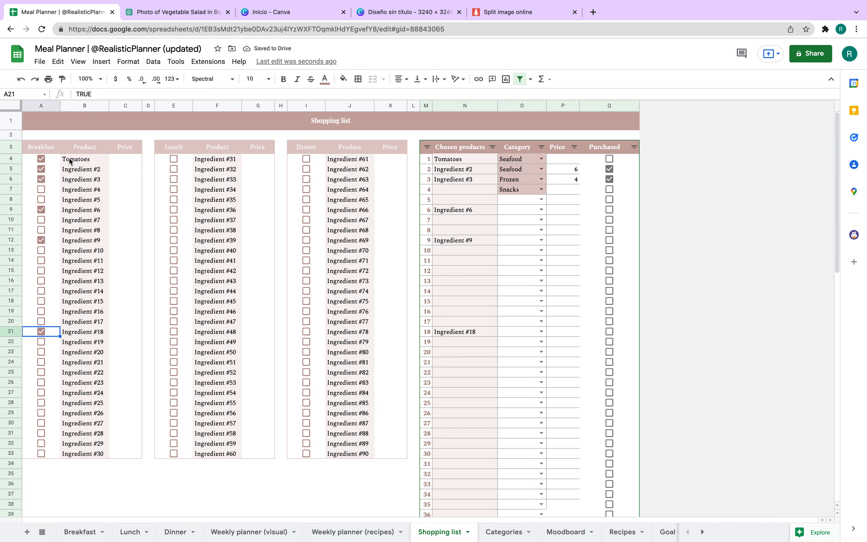
{"action": "left_click_drag", "start_coordinate": [70, 162], "coordinate": [91, 453]}
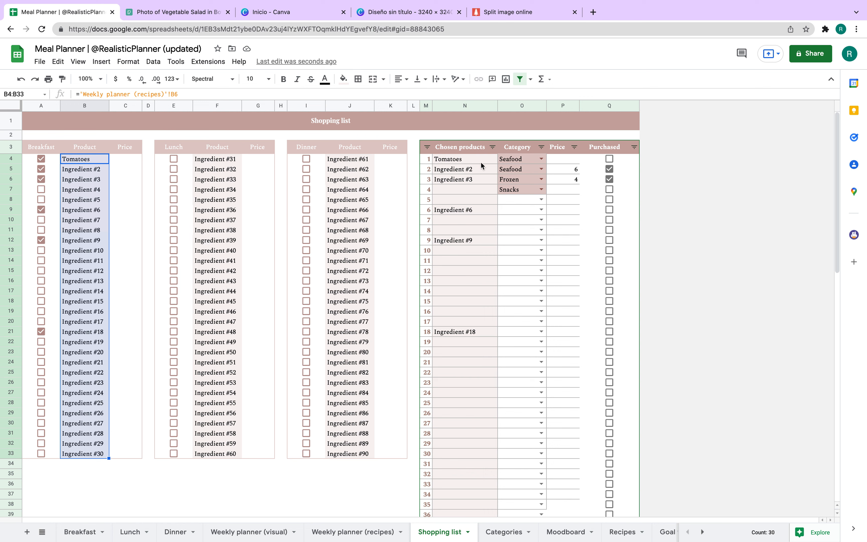
{"action": "left_click", "coordinate": [42, 159]}
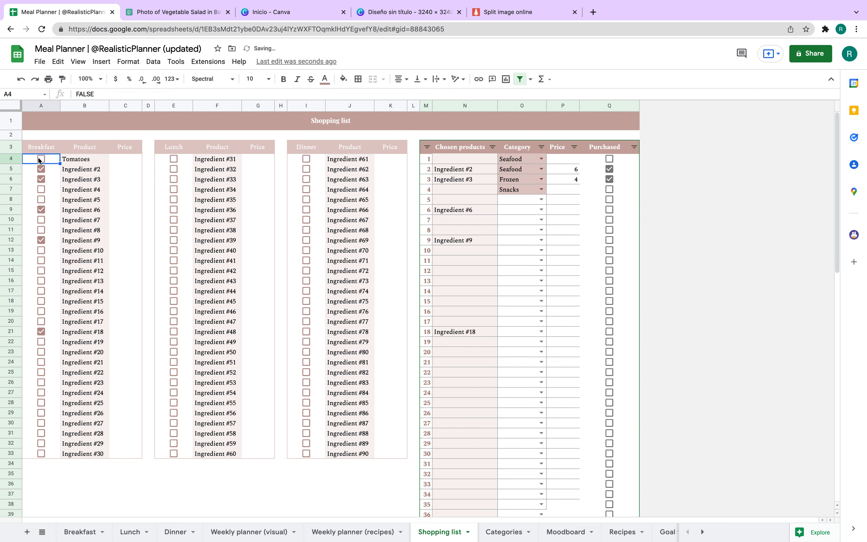
{"action": "left_click", "coordinate": [42, 159]}
{"action": "left_click", "coordinate": [77, 160]}
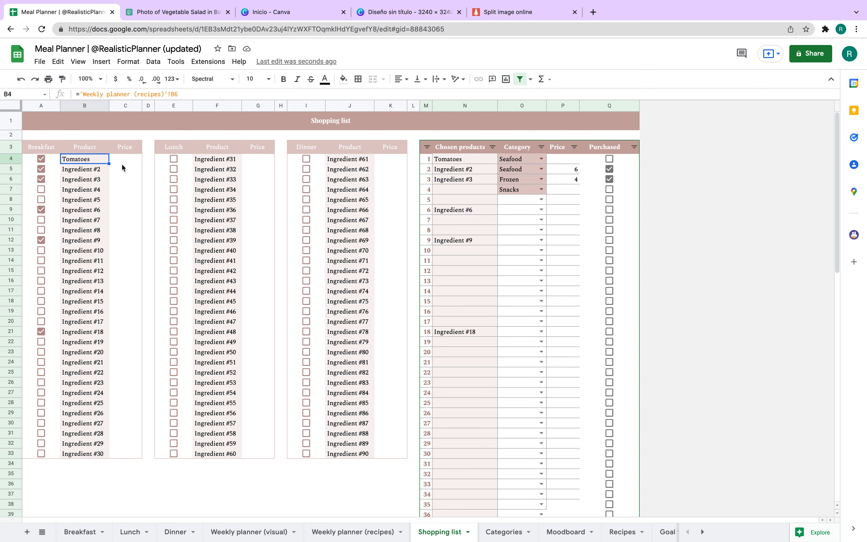
- Check the recipes planner, and overwrite the second breakfast product in cell B5 of the Shopping list with Cucumber
{"action": "left_click", "coordinate": [351, 536]}
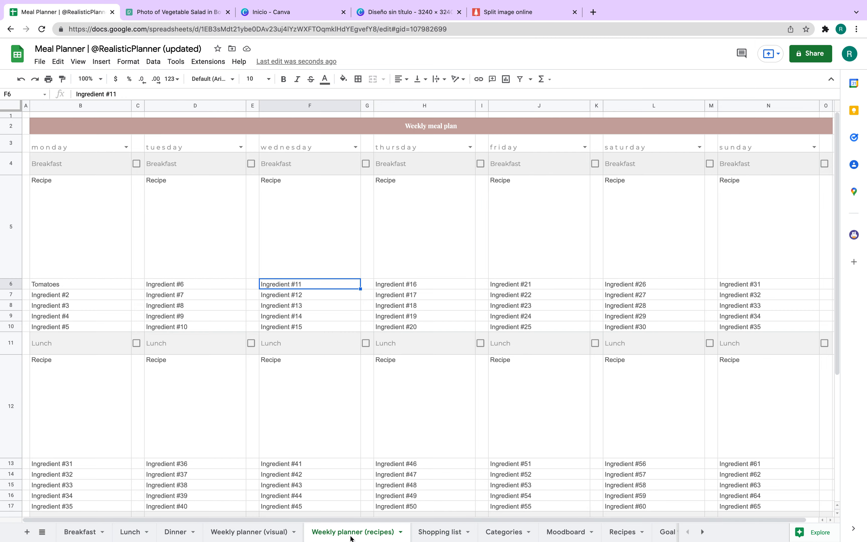
{"action": "left_click", "coordinate": [440, 534]}
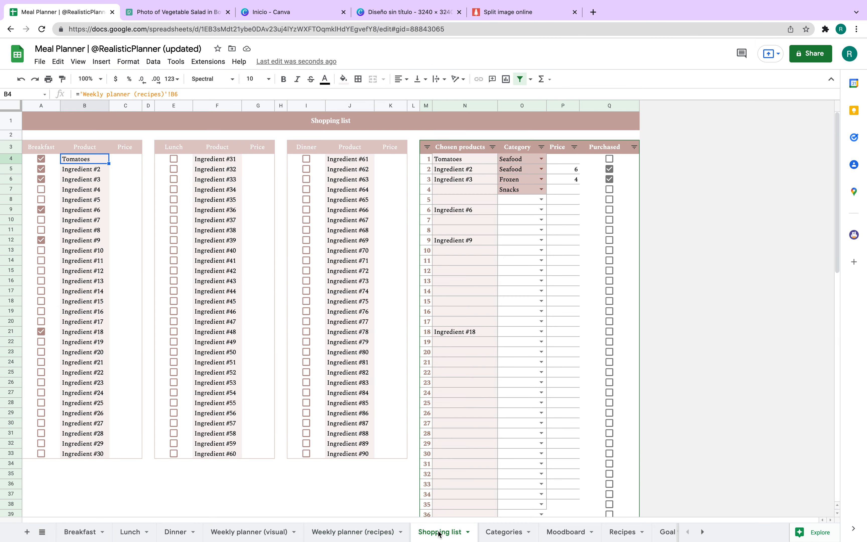
{"action": "left_click", "coordinate": [87, 169]}
{"action": "type", "text": "Cu"}
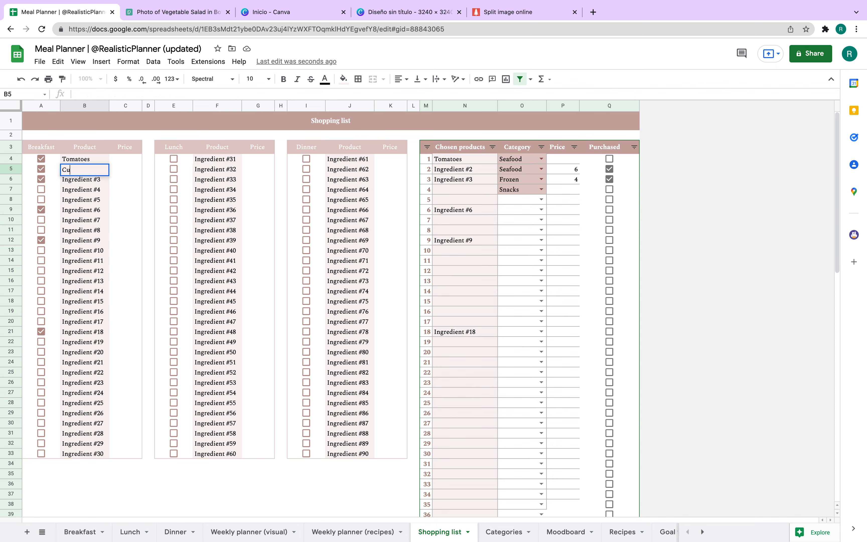
{"action": "type", "text": "cumber"}
{"action": "left_click", "coordinate": [257, 249]}
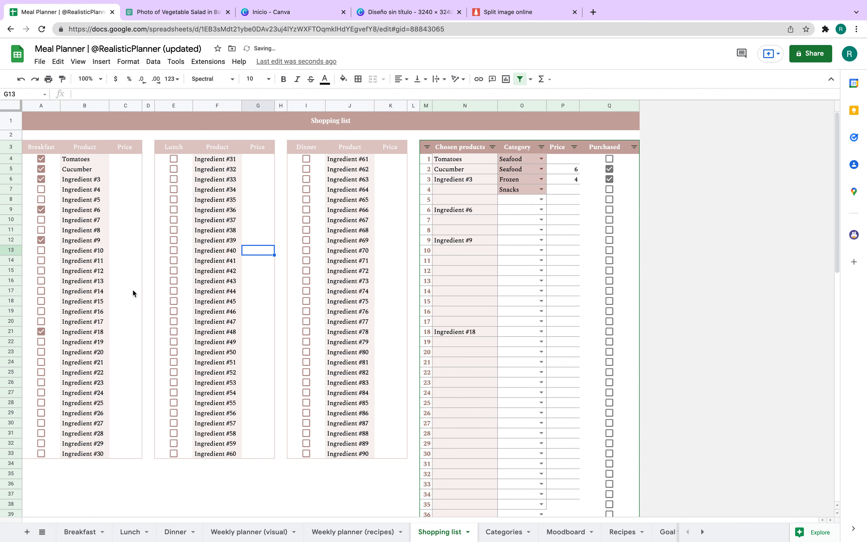
- Compare the ingredient cells in Weekly planner (recipes), selecting range B6:L12, with the products in the Shopping list
{"action": "left_click", "coordinate": [359, 531]}
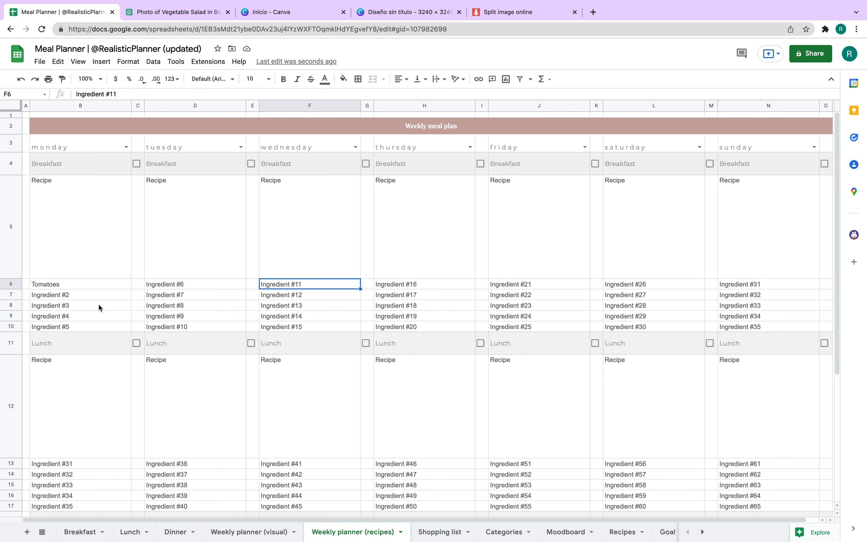
{"action": "left_click", "coordinate": [57, 285]}
{"action": "left_click_drag", "start_coordinate": [56, 285], "coordinate": [663, 412]}
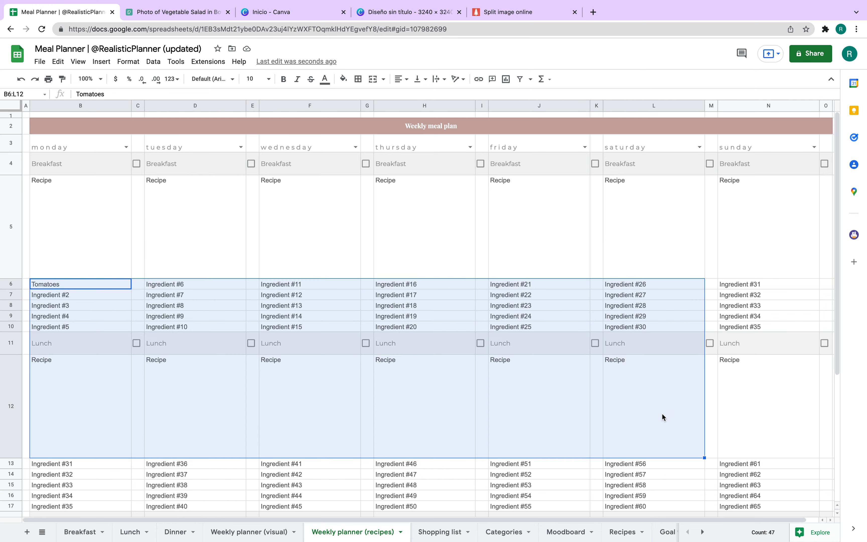
{"action": "left_click", "coordinate": [441, 532]}
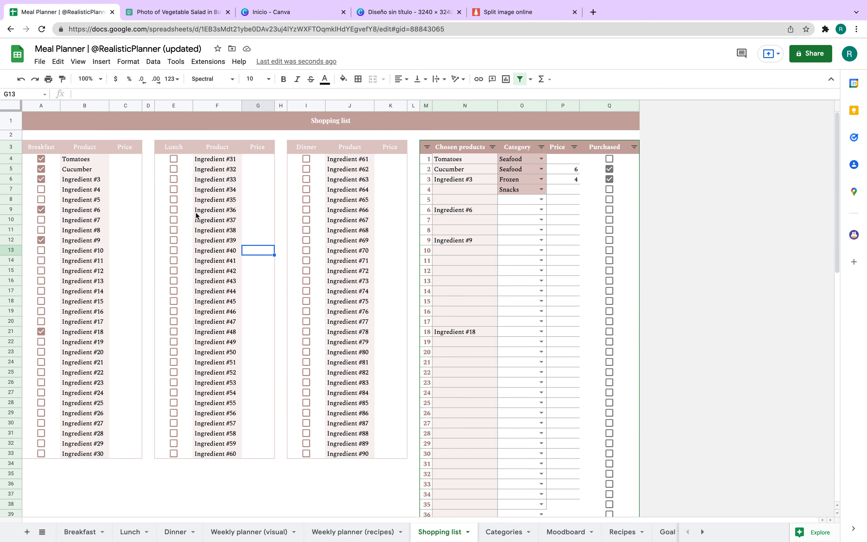
- Undo the Cucumber entry, the breakfast checkbox changes and the Tomatoes ingredient entry
{"action": "key", "text": "ctrl+z"}
{"action": "key", "text": "ctrl+z"}
{"action": "key", "text": "ctrl+z"}
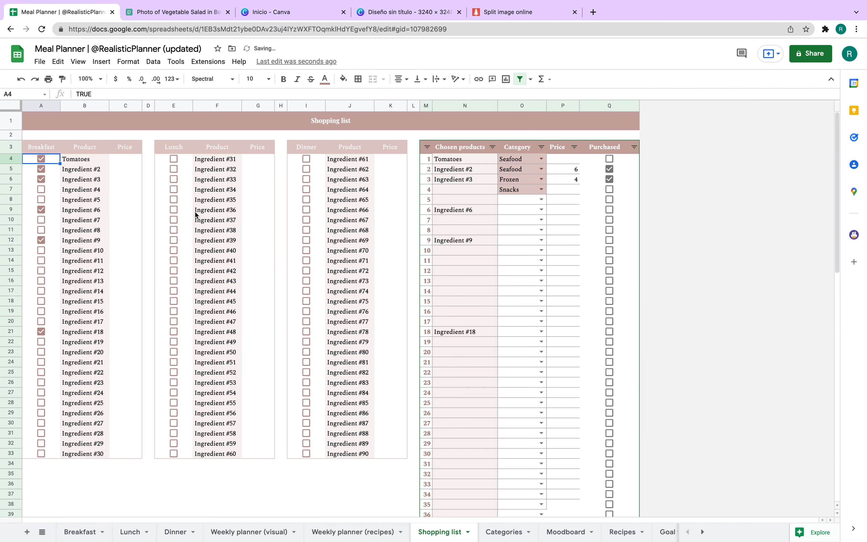
{"action": "key", "text": "ctrl+z"}
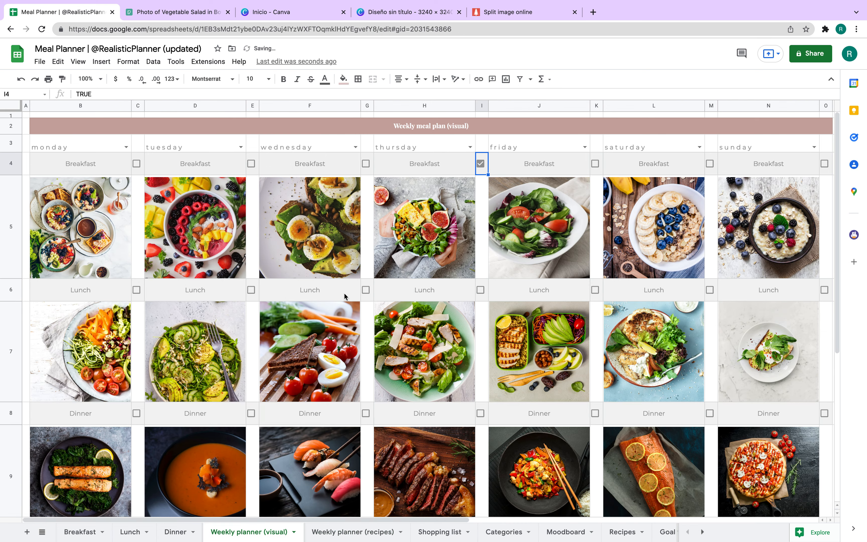
- Return to the Shopping list sheet and inspect the formula of the first chosen product in cell N4
{"action": "left_click", "coordinate": [368, 536]}
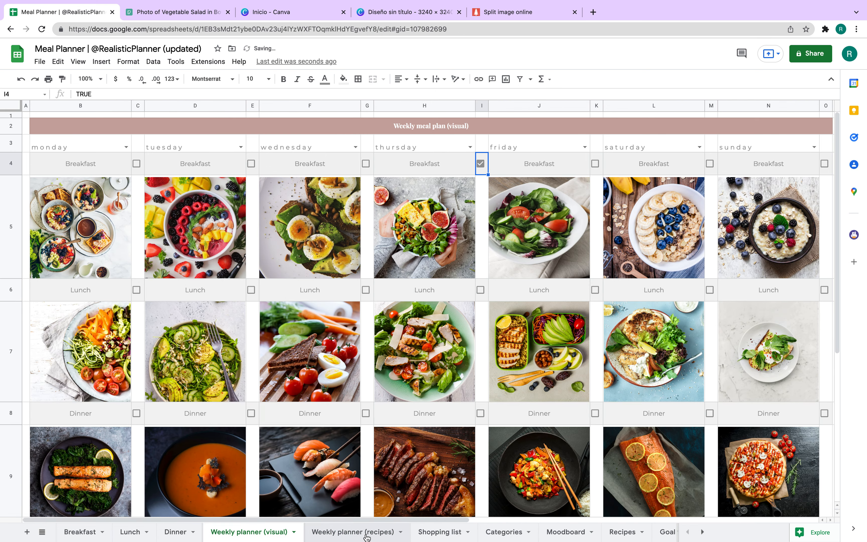
{"action": "left_click", "coordinate": [447, 536]}
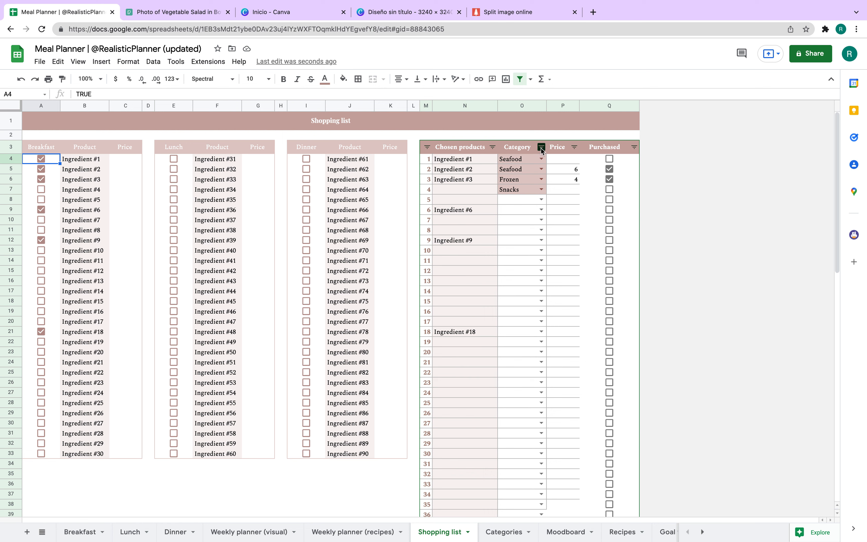
{"action": "left_click", "coordinate": [469, 161]}
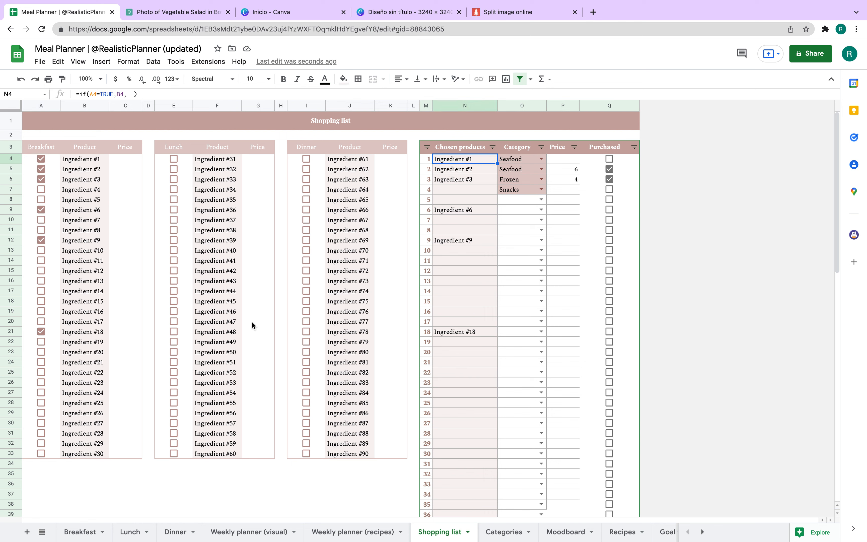
- Enter Tomatoes as Monday's first breakfast ingredient in the recipes planner, and set its category to Fruit in the Shopping list
{"action": "left_click", "coordinate": [344, 532]}
{"action": "triple_click", "coordinate": [73, 285]}
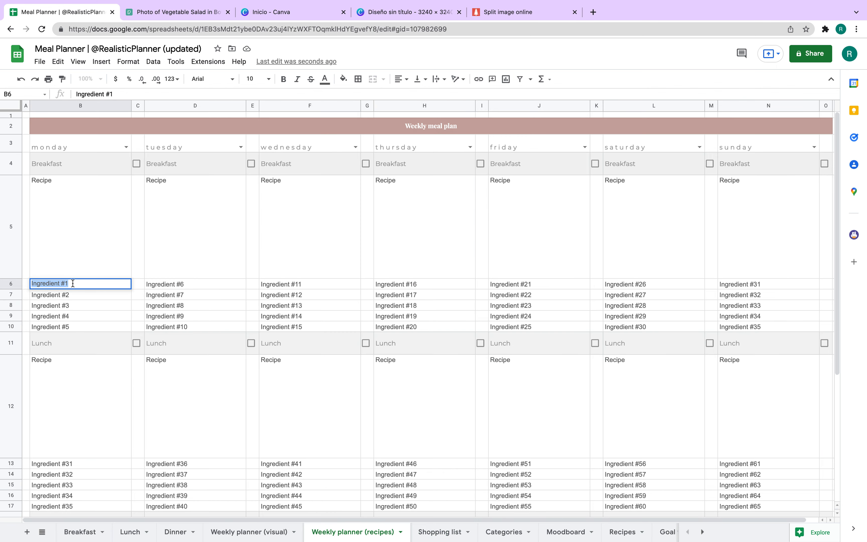
{"action": "type", "text": "Tomatoes"}
{"action": "left_click", "coordinate": [448, 530]}
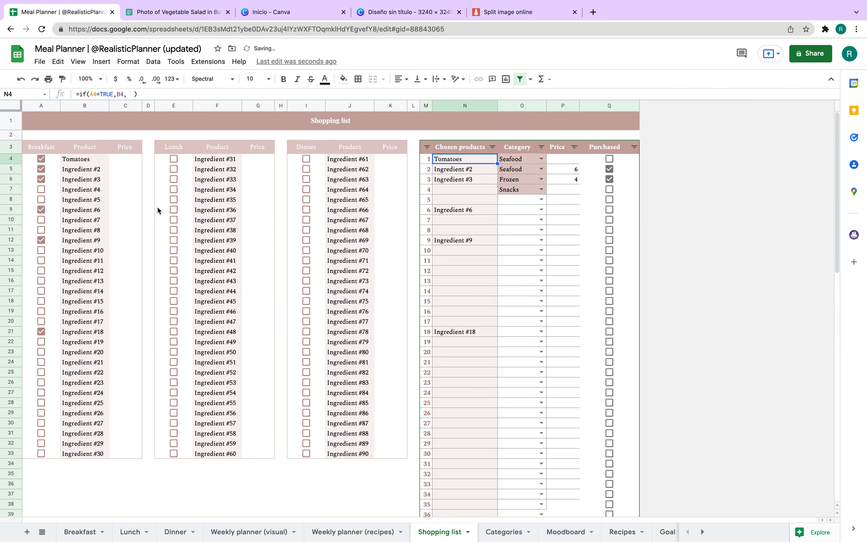
{"action": "double_click", "coordinate": [540, 158]}
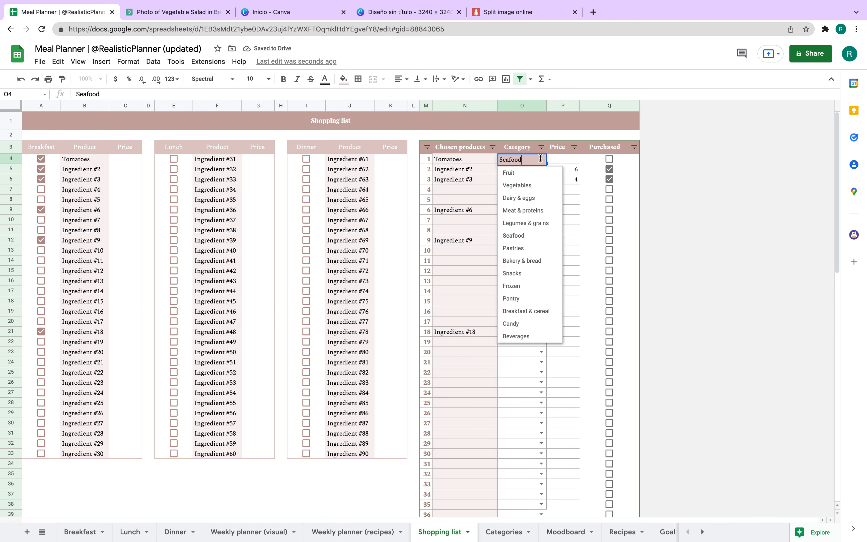
{"action": "left_click", "coordinate": [539, 173]}
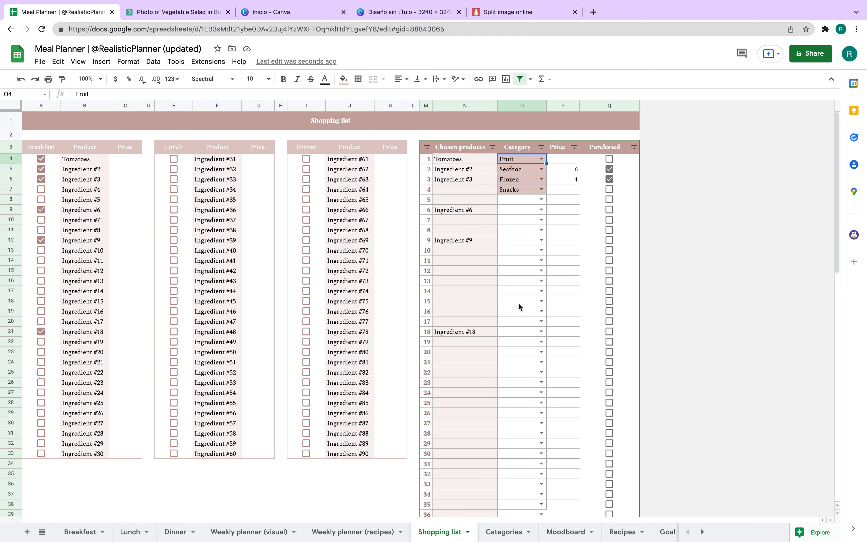
- Sort the chosen products table by Category from A to Z, and re-sort it from Z to A
{"action": "left_click", "coordinate": [541, 147]}
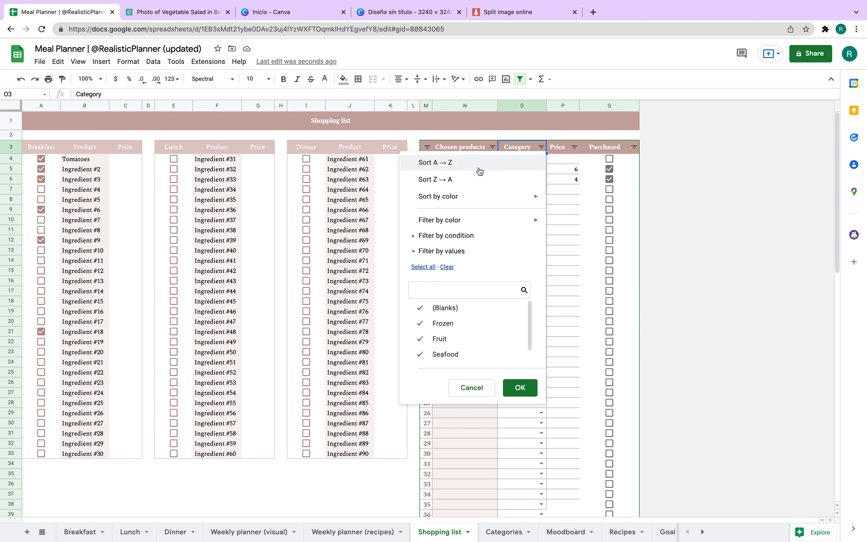
{"action": "left_click", "coordinate": [456, 166]}
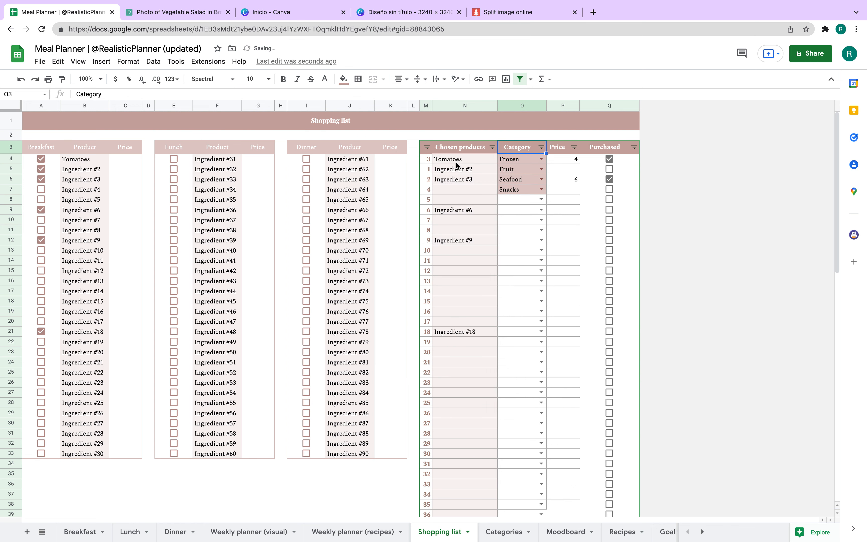
{"action": "left_click", "coordinate": [542, 148]}
{"action": "left_click", "coordinate": [488, 178]}
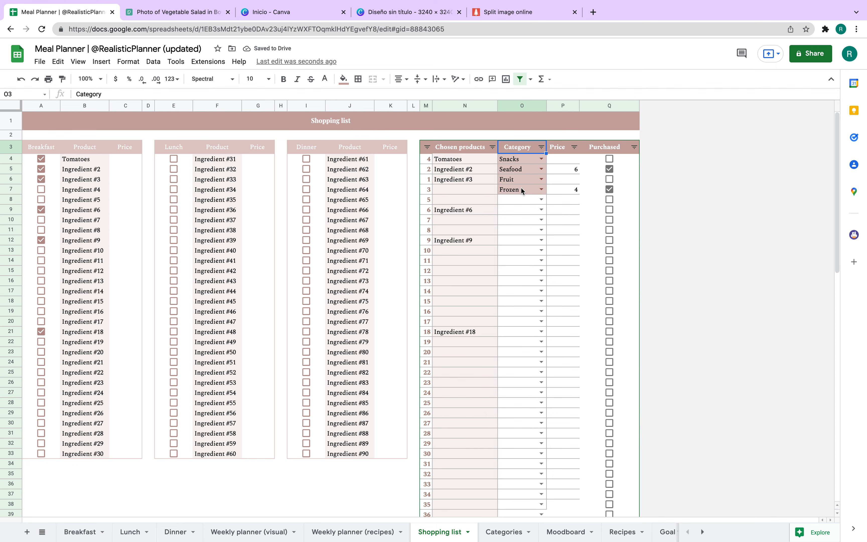
- Enter Strawberrie as Monday's second breakfast ingredient in the recipes planner, and set its category to Fruit in the Shopping list
{"action": "left_click", "coordinate": [357, 532]}
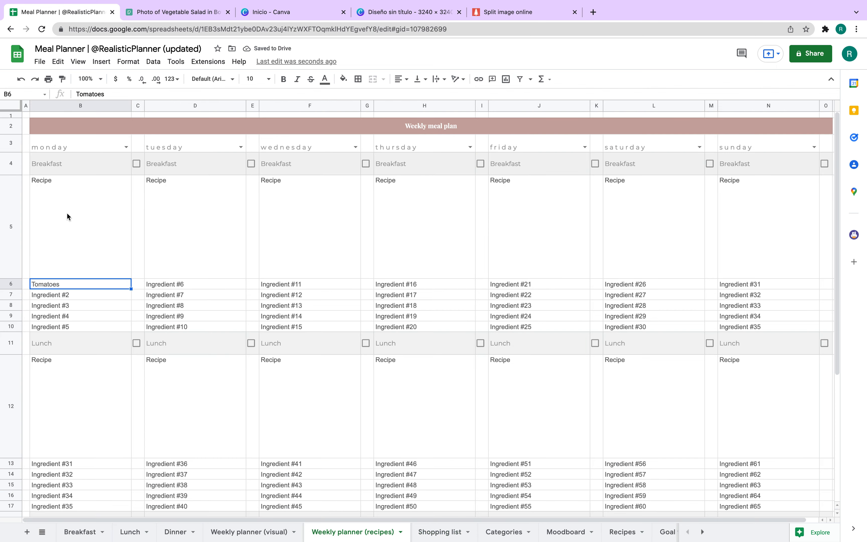
{"action": "left_click", "coordinate": [68, 299]}
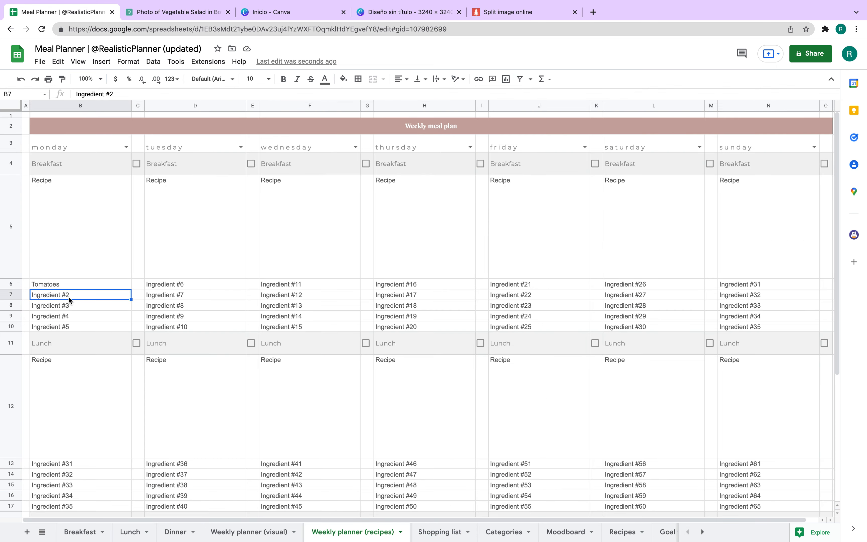
{"action": "type", "text": "Strawberrie"}
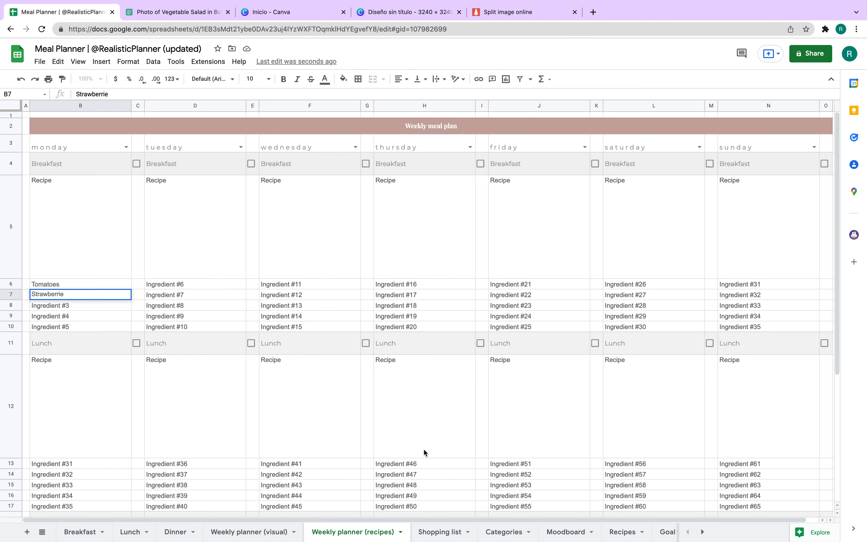
{"action": "left_click", "coordinate": [430, 532]}
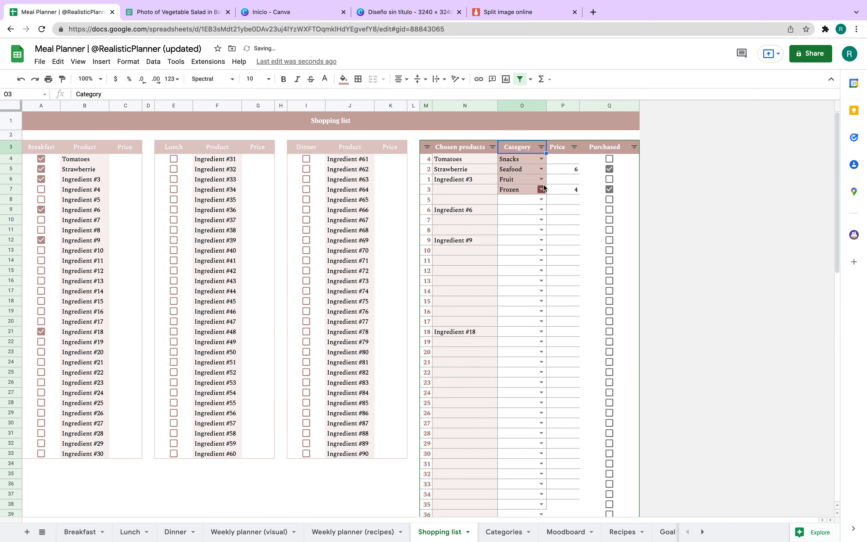
{"action": "left_click", "coordinate": [542, 168]}
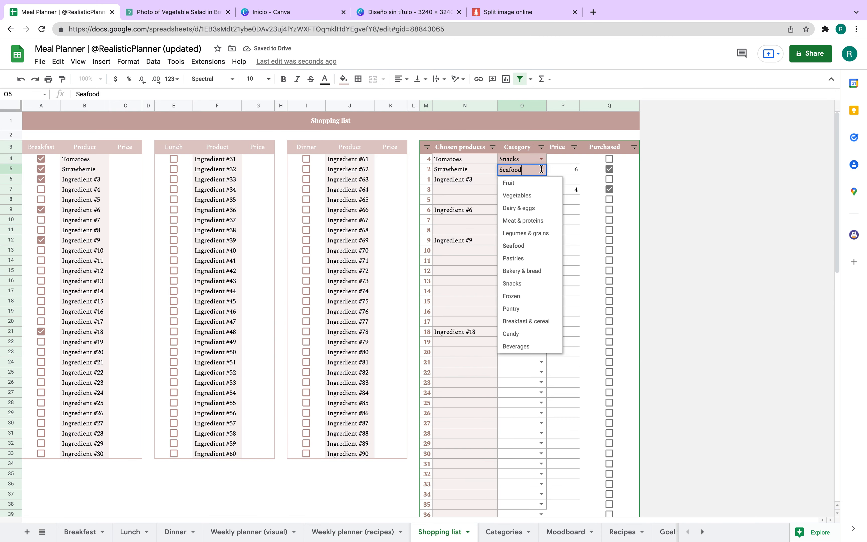
{"action": "left_click", "coordinate": [536, 183]}
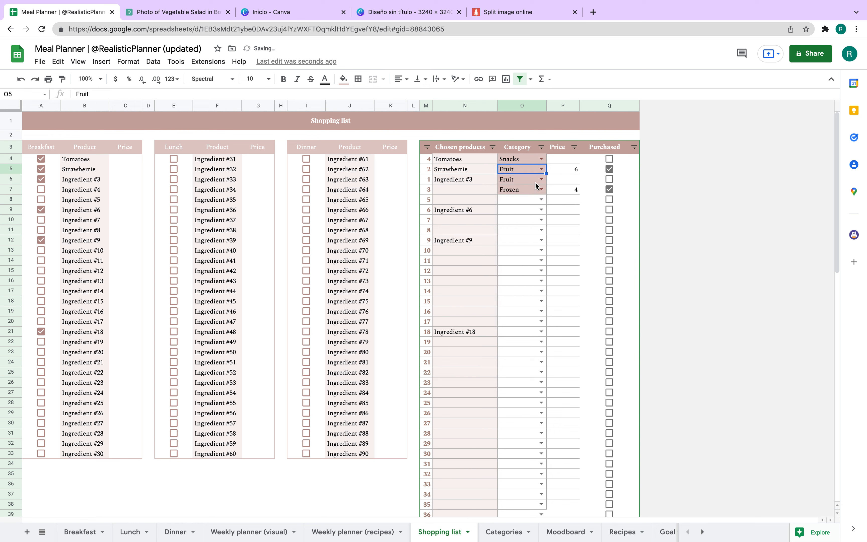
- Sort the chosen products by Category from A to Z again, and return them to Z to A order
{"action": "left_click", "coordinate": [540, 149]}
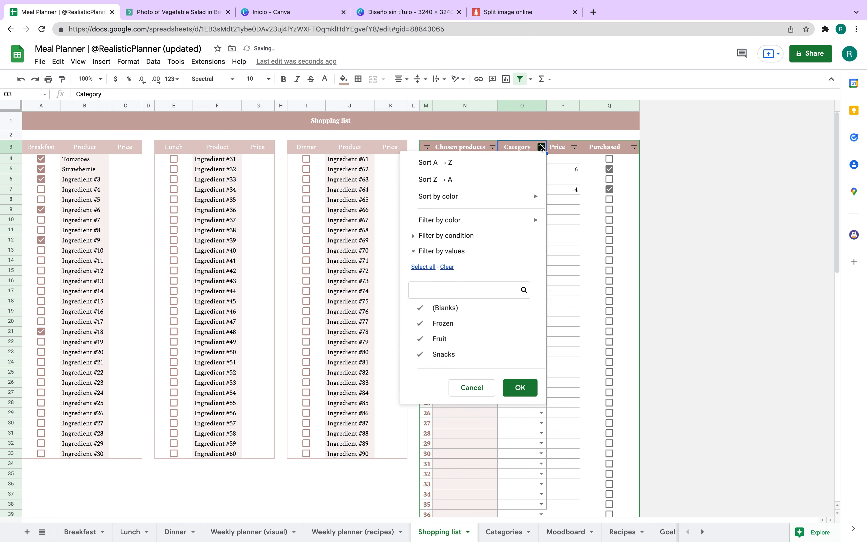
{"action": "left_click", "coordinate": [465, 166]}
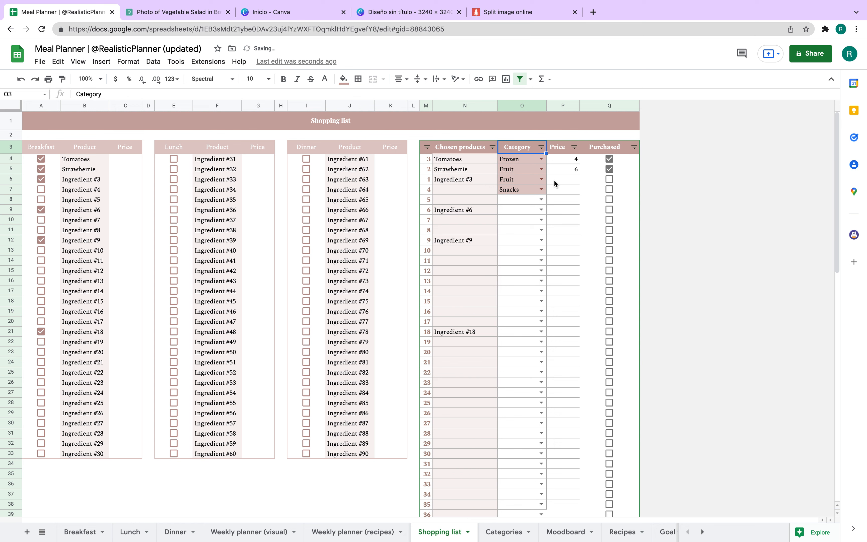
{"action": "left_click", "coordinate": [541, 147]}
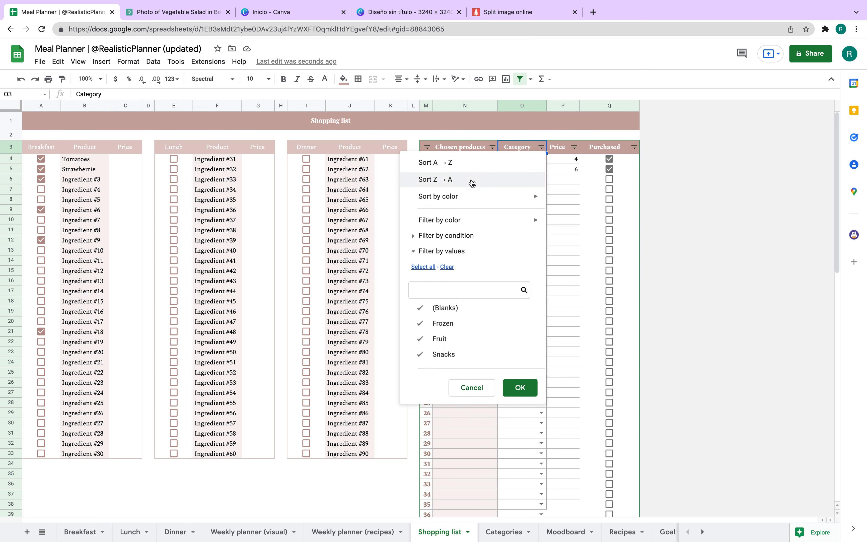
{"action": "left_click", "coordinate": [435, 179]}
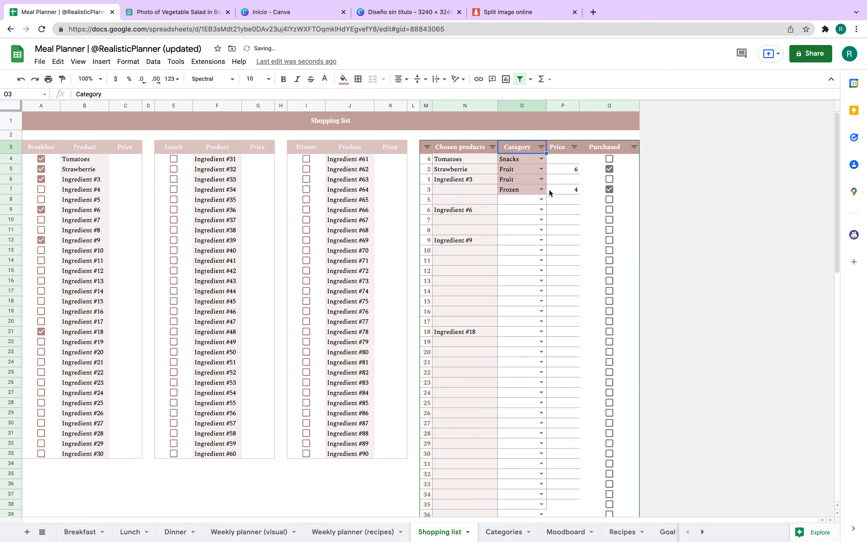
{"action": "left_click", "coordinate": [541, 147]}
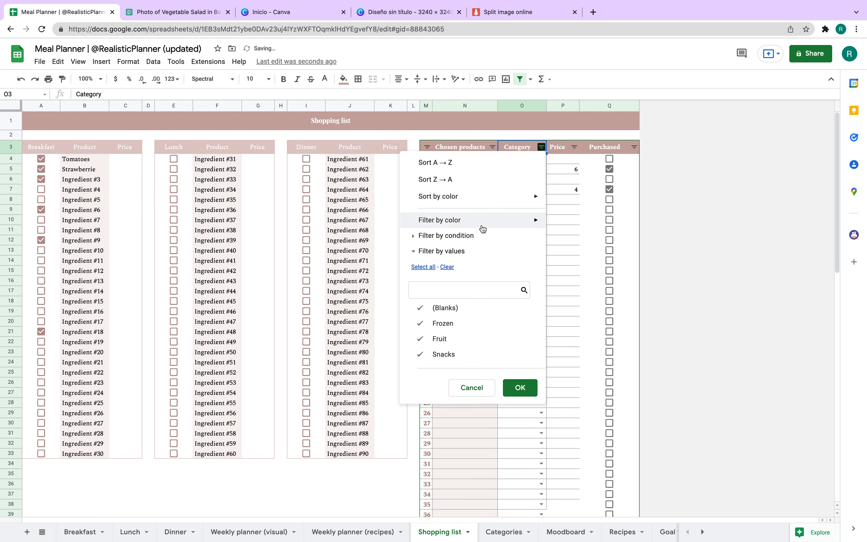
{"action": "left_click", "coordinate": [458, 180]}
- Highlight the two Fruit rows among the chosen products, and the list of grocery categories in the Categories sheet
{"action": "left_click_drag", "start_coordinate": [466, 170], "coordinate": [538, 185]}
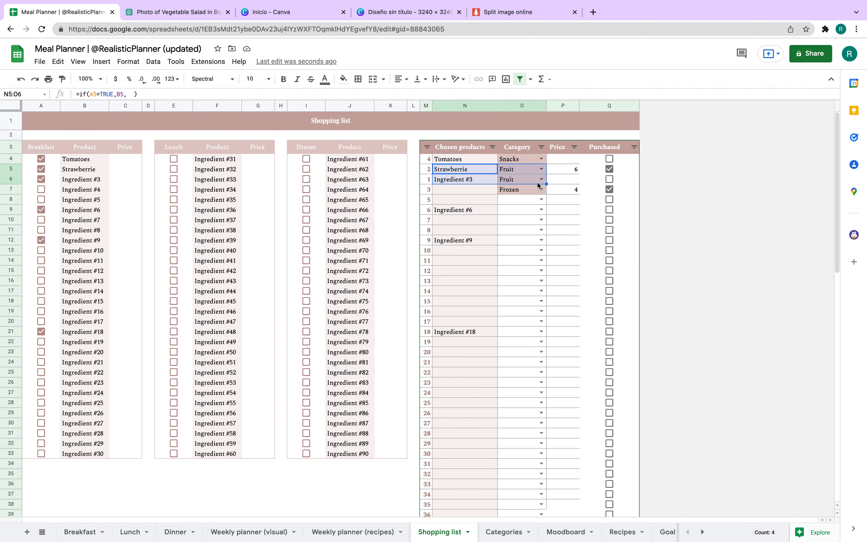
{"action": "left_click", "coordinate": [505, 533]}
{"action": "left_click_drag", "start_coordinate": [83, 143], "coordinate": [109, 407]}
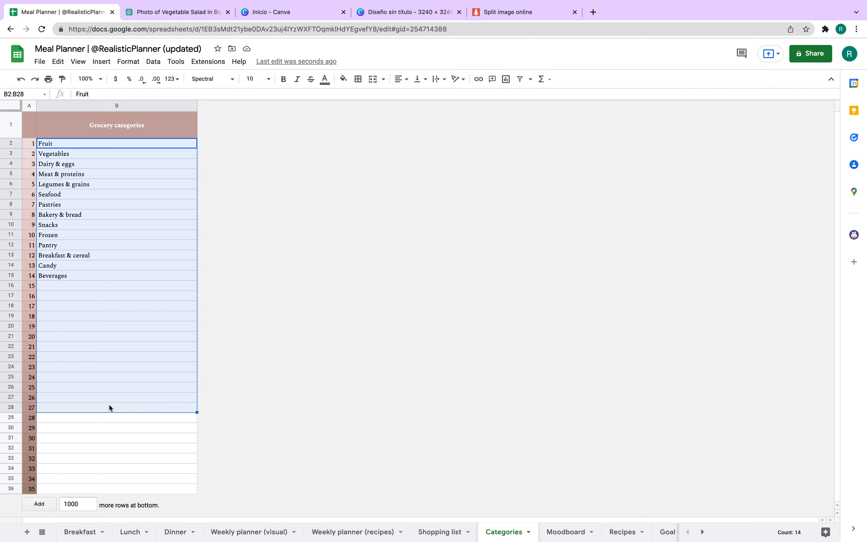
- Shift the Sweet & Sour Chicken picture slightly down in the Recipes sheet, and select the black clip above it
{"action": "left_click", "coordinate": [619, 528]}
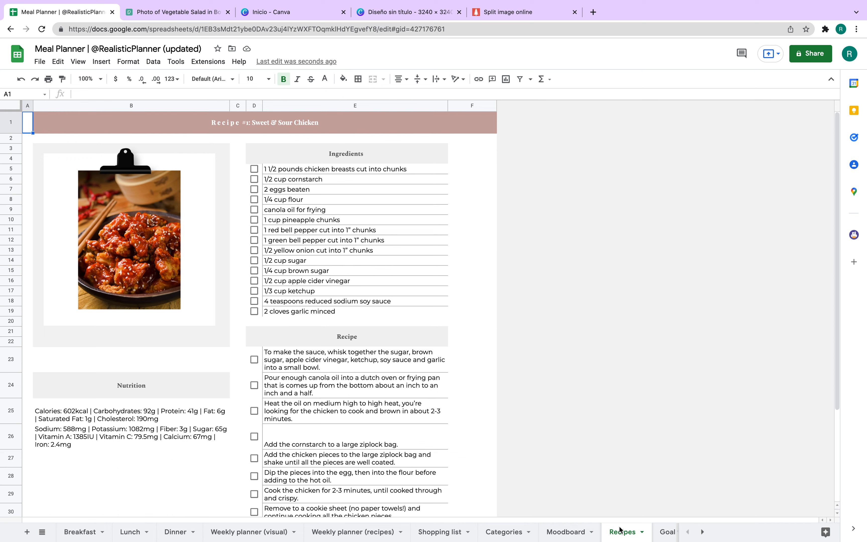
{"action": "left_click", "coordinate": [161, 202]}
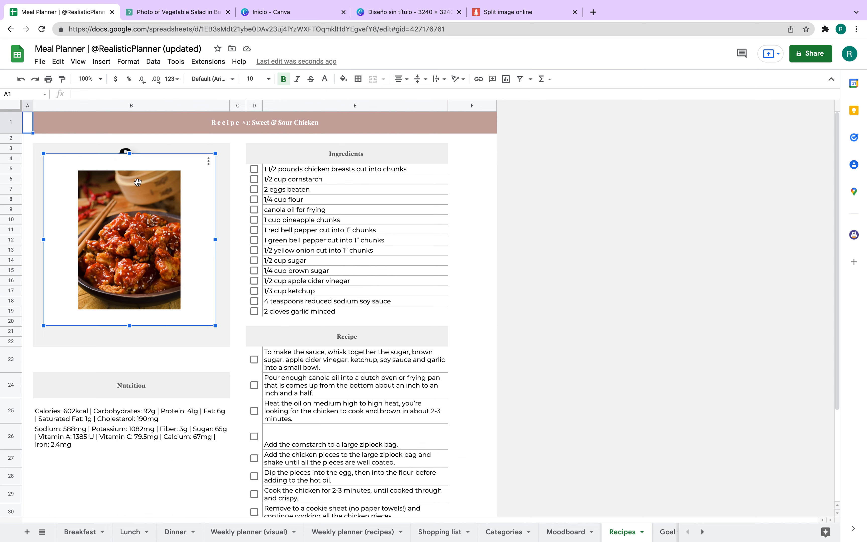
{"action": "mouse_move", "coordinate": [133, 211]}
{"action": "left_mouse_down"}
{"action": "mouse_move", "coordinate": [247, 222]}
{"action": "mouse_move", "coordinate": [107, 206]}
{"action": "mouse_move", "coordinate": [125, 211]}
{"action": "left_mouse_up"}
{"action": "left_click", "coordinate": [287, 199]}
{"action": "left_click", "coordinate": [123, 162]}
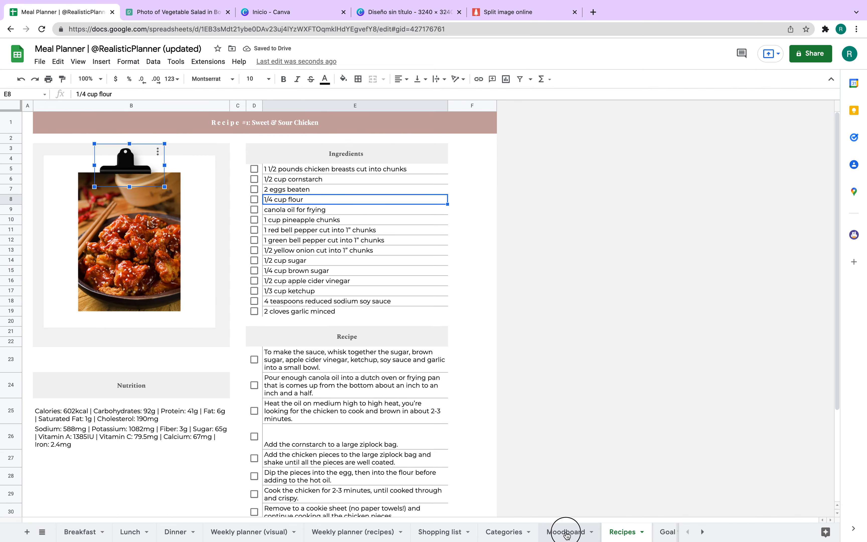
- Copy the white clip from the Moodboard sheet onto the recipe picture, and delete the pasted clip
{"action": "left_click", "coordinate": [562, 530]}
{"action": "left_click", "coordinate": [635, 427]}
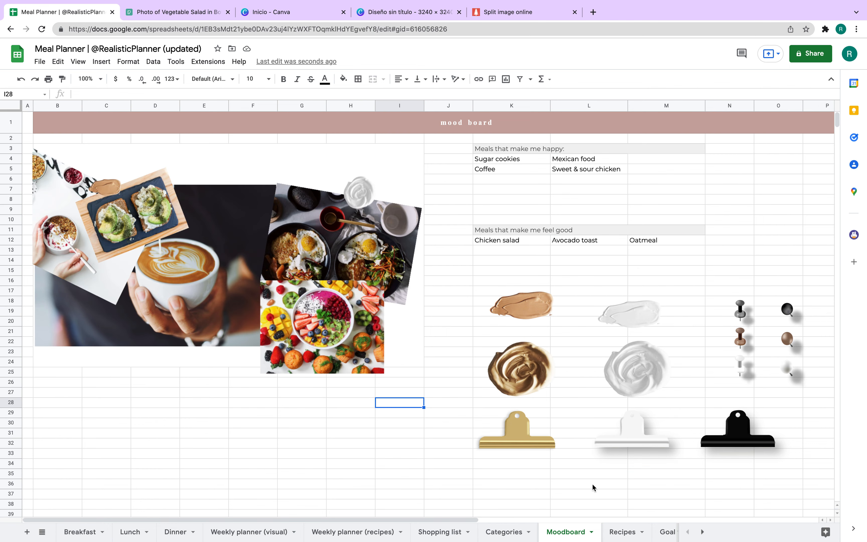
{"action": "left_click", "coordinate": [625, 525]}
{"action": "left_click", "coordinate": [226, 202]}
{"action": "key", "text": "super+v"}
{"action": "left_click_drag", "start_coordinate": [122, 191], "coordinate": [289, 199]}
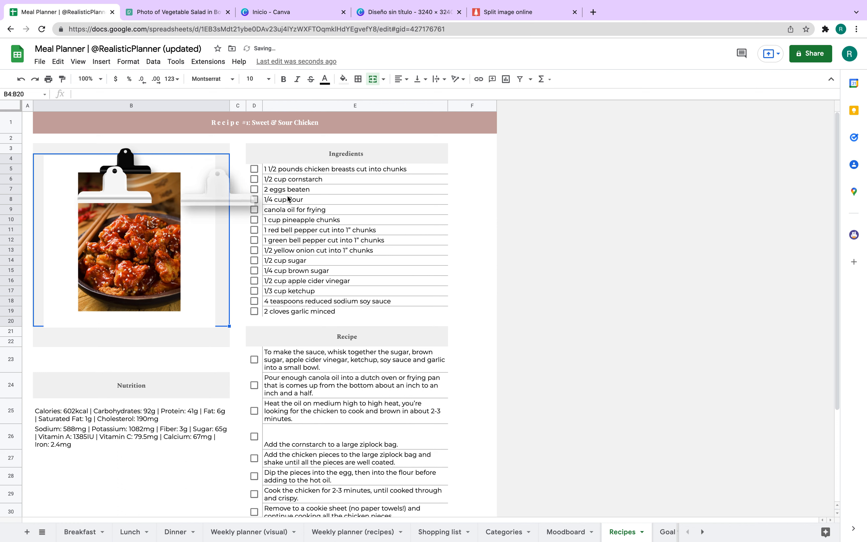
{"action": "left_click", "coordinate": [90, 221]}
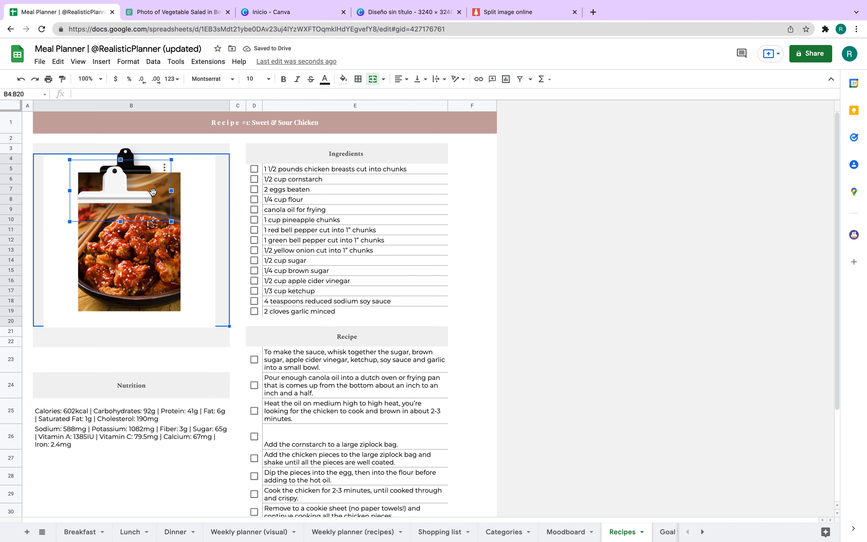
{"action": "key", "text": "Delete"}
- Select the recipe's ingredients in E5:E19, and search the web in a new tab for "sweet and sour chicken free image"
{"action": "left_click", "coordinate": [389, 200]}
{"action": "left_click_drag", "start_coordinate": [362, 171], "coordinate": [361, 313]}
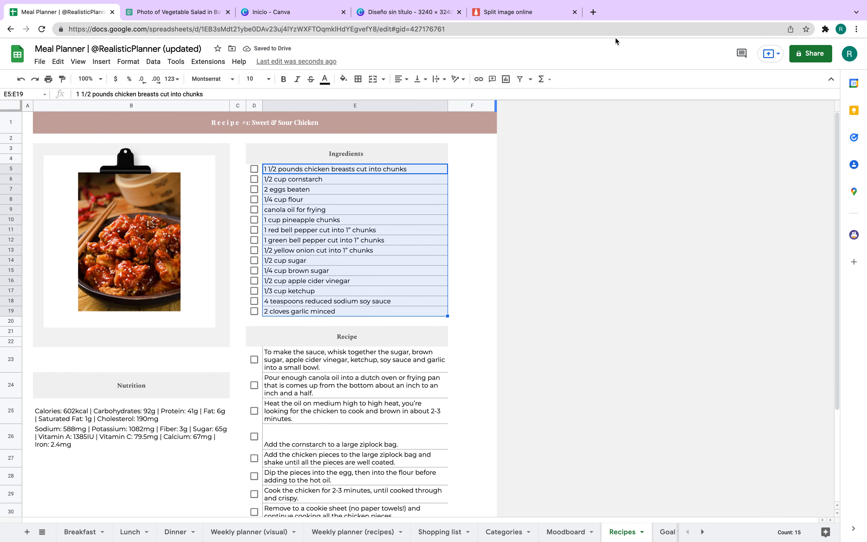
{"action": "left_click", "coordinate": [593, 12]}
{"action": "type", "text": "r"}
{"action": "key", "text": "BackSpace"}
{"action": "key", "text": "BackSpace"}
{"action": "type", "text": "c"}
{"action": "key", "text": "BackSpace"}
{"action": "key", "text": "BackSpace"}
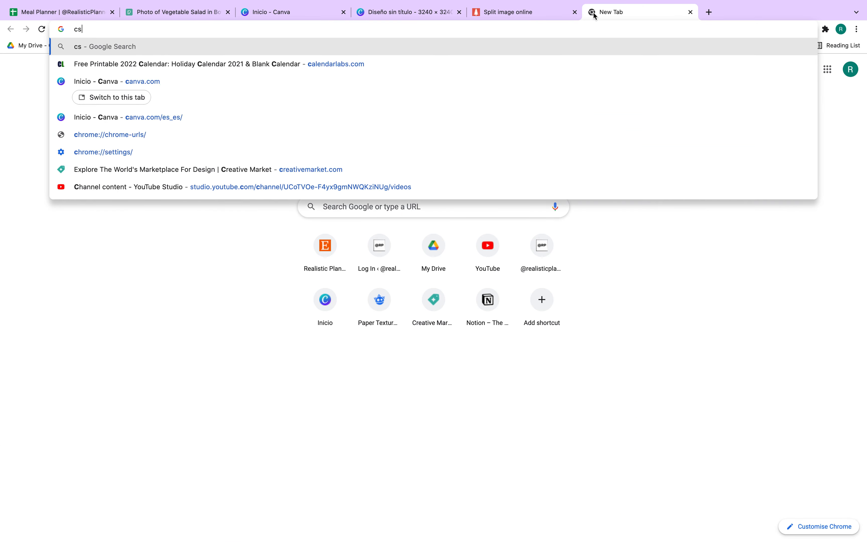
{"action": "type", "text": "sweet and sour chicken free image"}
{"action": "key", "text": "Return"}
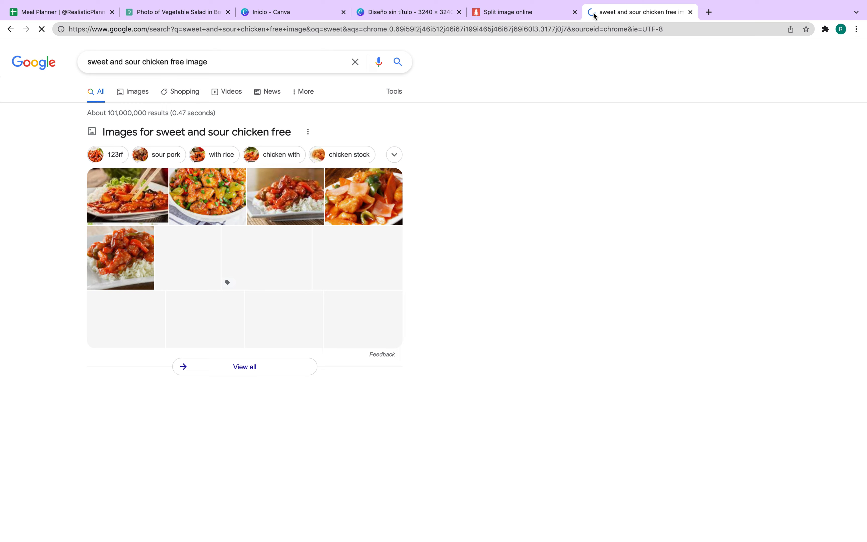
{"action": "left_click", "coordinate": [217, 61]}
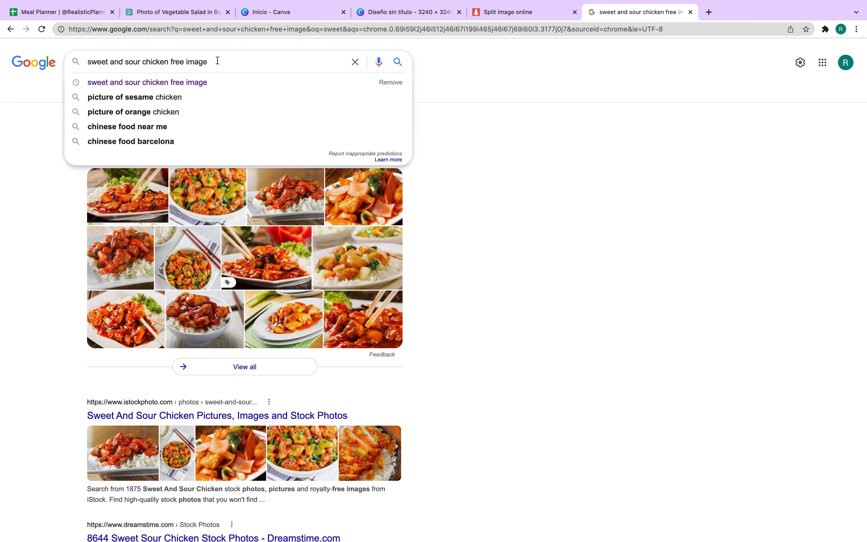
{"action": "key", "text": "Return"}
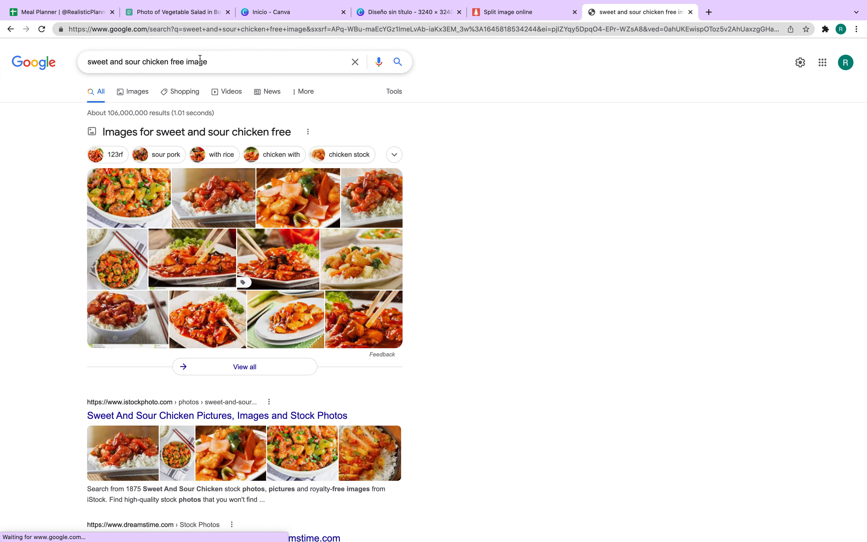
- Change the web search to "sweet and sour chicken recipe" and open the Dinner, then Dessert recipe page
{"action": "left_click_drag", "start_coordinate": [170, 62], "coordinate": [216, 62]}
{"action": "type", "text": "rrecipe"}
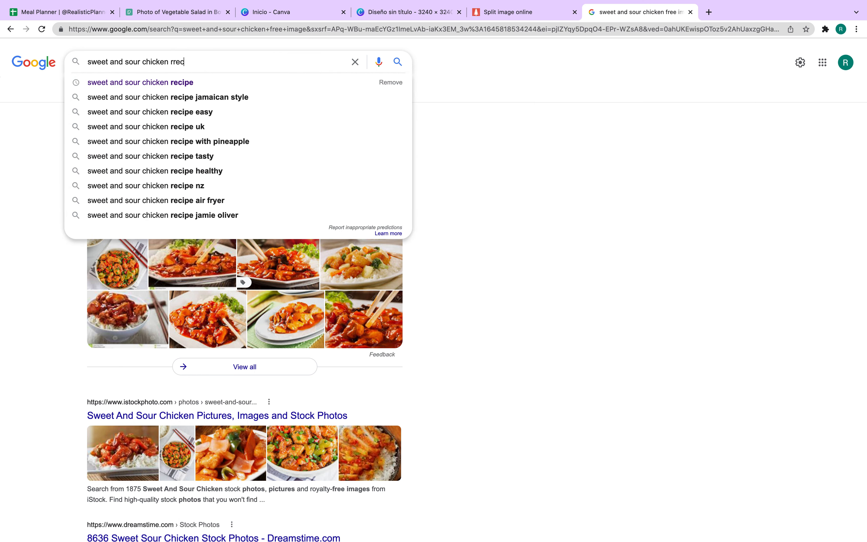
{"action": "key", "text": "BackSpace"}
{"action": "key", "text": "BackSpace"}
{"action": "key", "text": "BackSpace"}
{"action": "type", "text": "e"}
{"action": "key", "text": "Down"}
{"action": "key", "text": "Return"}
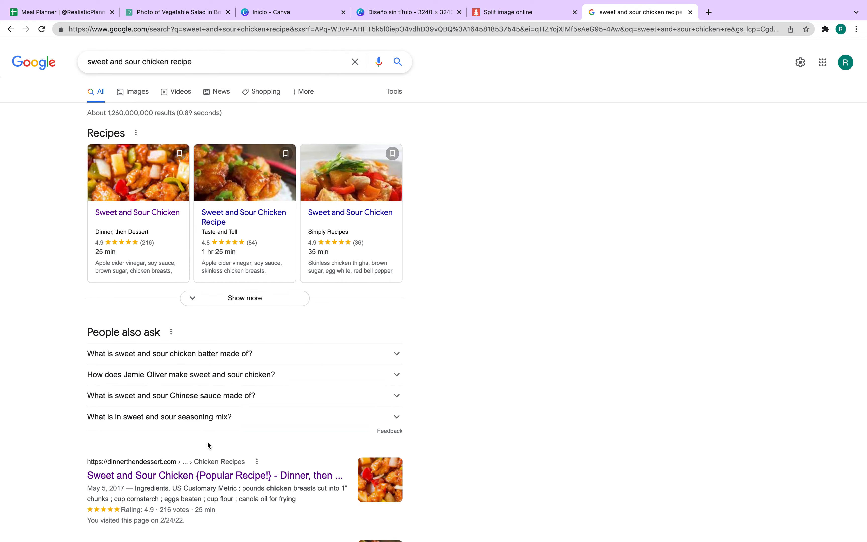
{"action": "left_click", "coordinate": [254, 477]}
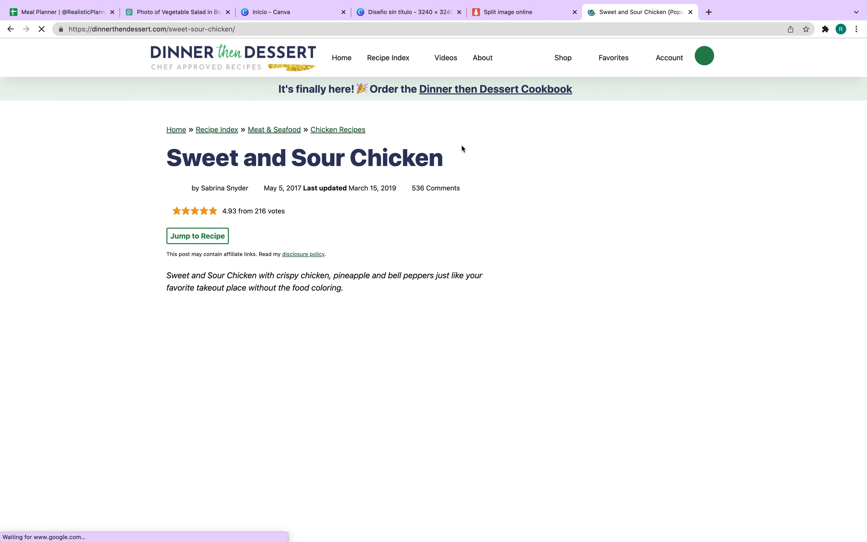
- Find the recipe card on the Sweet and Sour Chicken page and select its details from Yield through Author
{"action": "scroll", "coordinate": [449, 232], "scroll_direction": "down", "scroll_amount": 10}
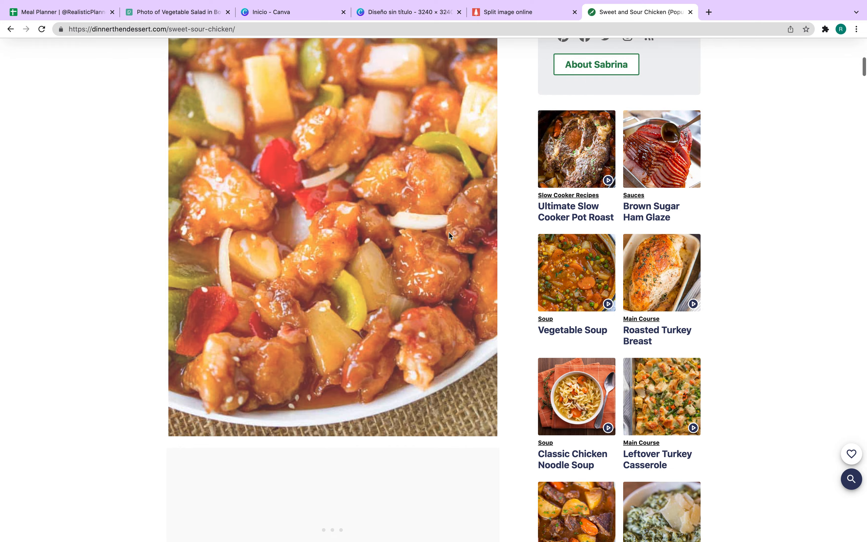
{"action": "scroll", "coordinate": [449, 232], "scroll_direction": "down", "scroll_amount": 10}
{"action": "scroll", "coordinate": [449, 233], "scroll_direction": "down", "scroll_amount": 5}
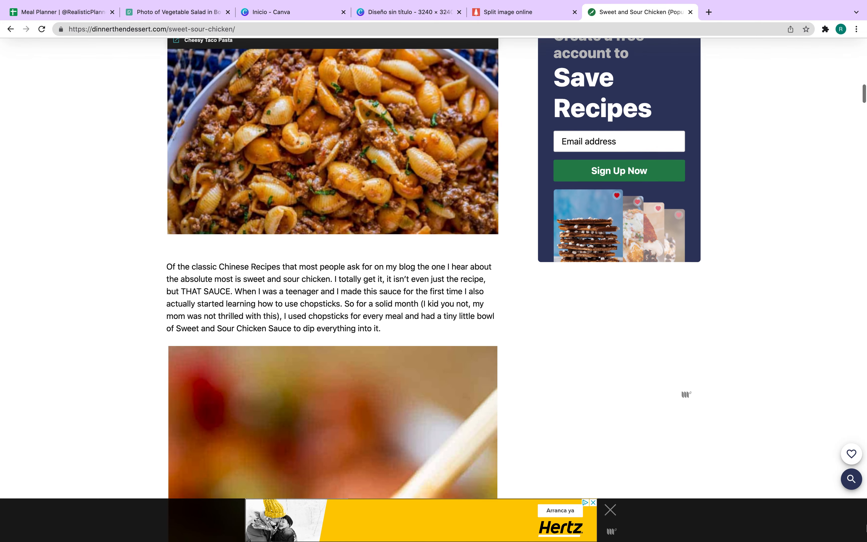
{"action": "scroll", "coordinate": [497, 364], "scroll_direction": "down", "scroll_amount": 8}
{"action": "scroll", "coordinate": [497, 364], "scroll_direction": "down", "scroll_amount": 15}
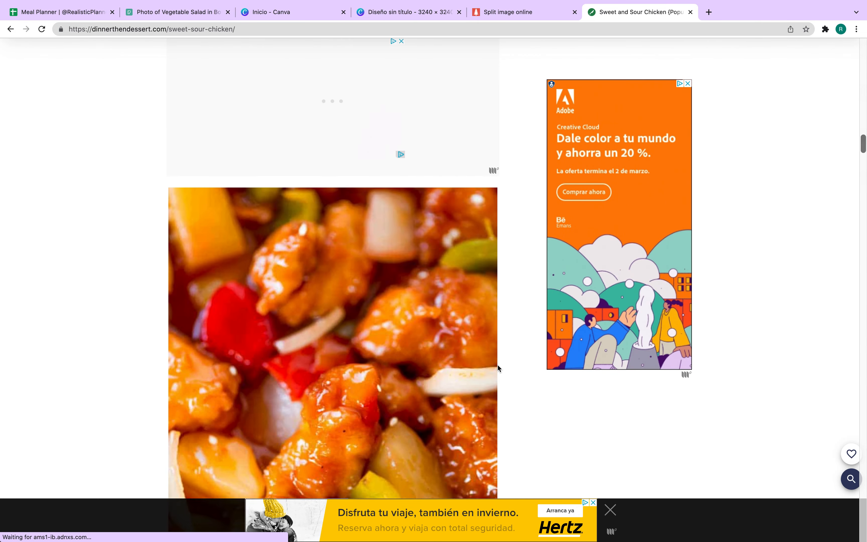
{"action": "scroll", "coordinate": [497, 364], "scroll_direction": "down", "scroll_amount": 10}
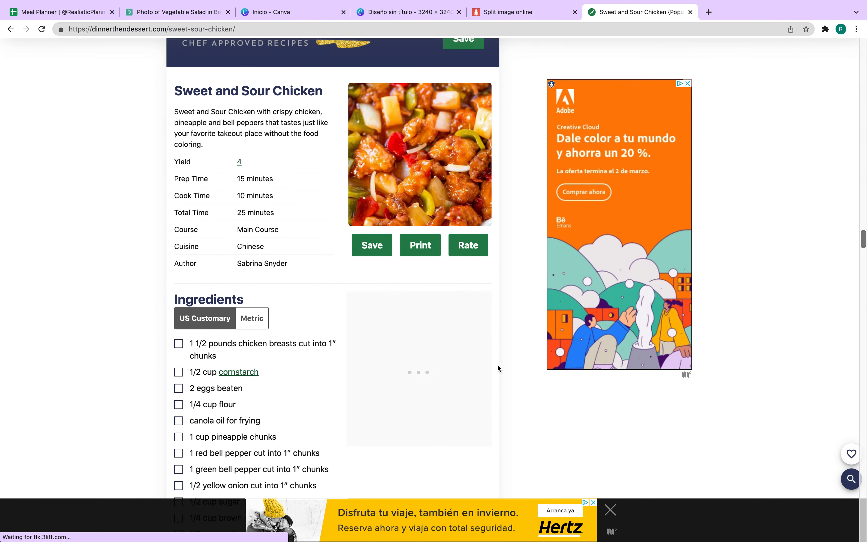
{"action": "scroll", "coordinate": [497, 364], "scroll_direction": "up", "scroll_amount": 5}
{"action": "left_click_drag", "start_coordinate": [174, 195], "coordinate": [296, 303]}
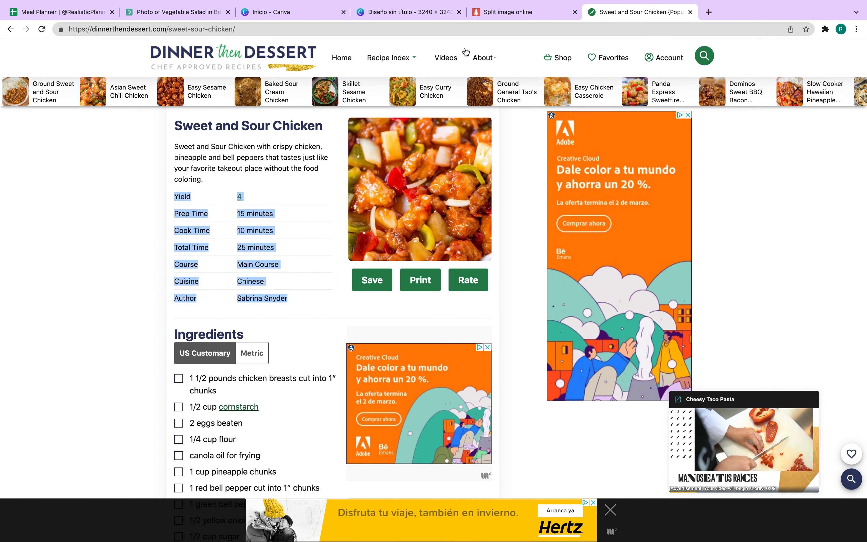
- Return to the Meal Planner, paste the copied recipe details as values only over the ingredients from E5, and undo the paste
{"action": "left_click", "coordinate": [82, 13]}
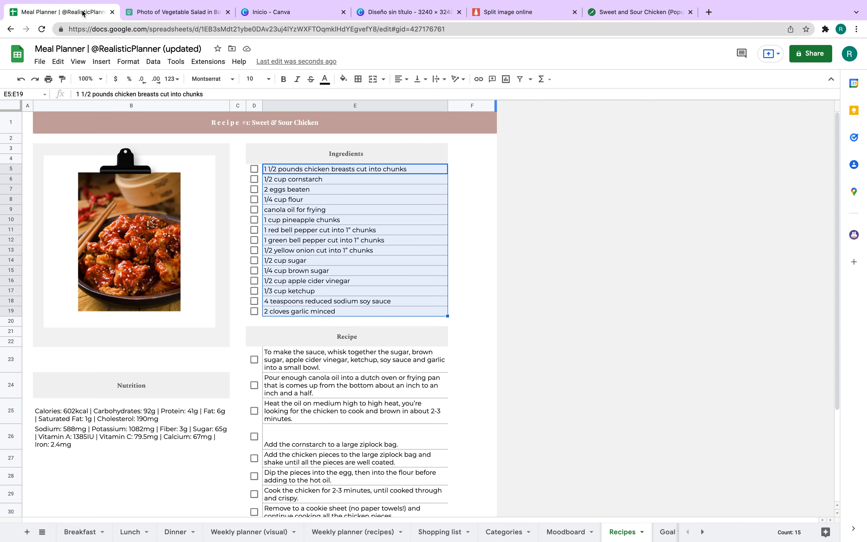
{"action": "right_click", "coordinate": [311, 175]}
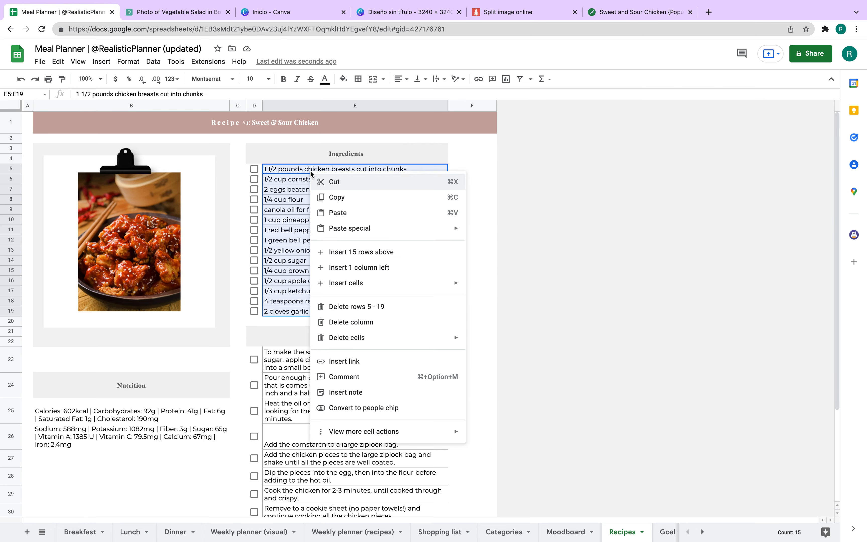
{"action": "mouse_move", "coordinate": [368, 231]}
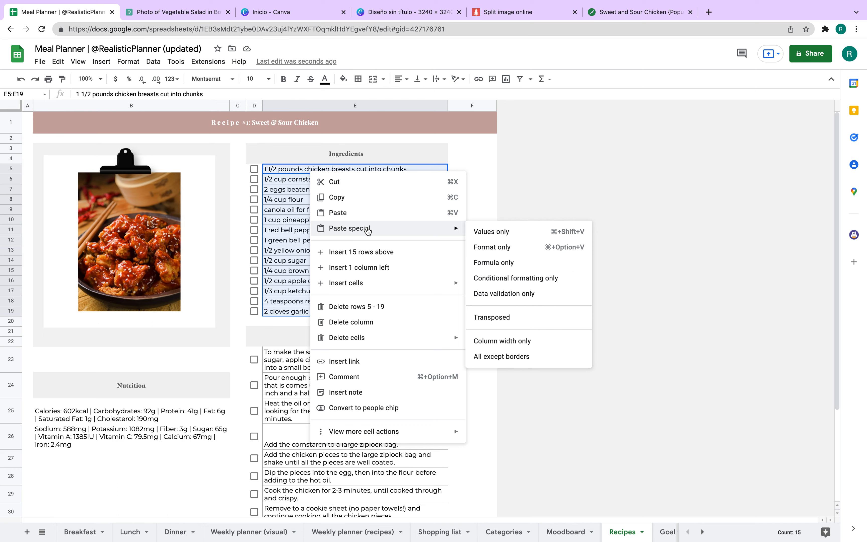
{"action": "left_click", "coordinate": [499, 231]}
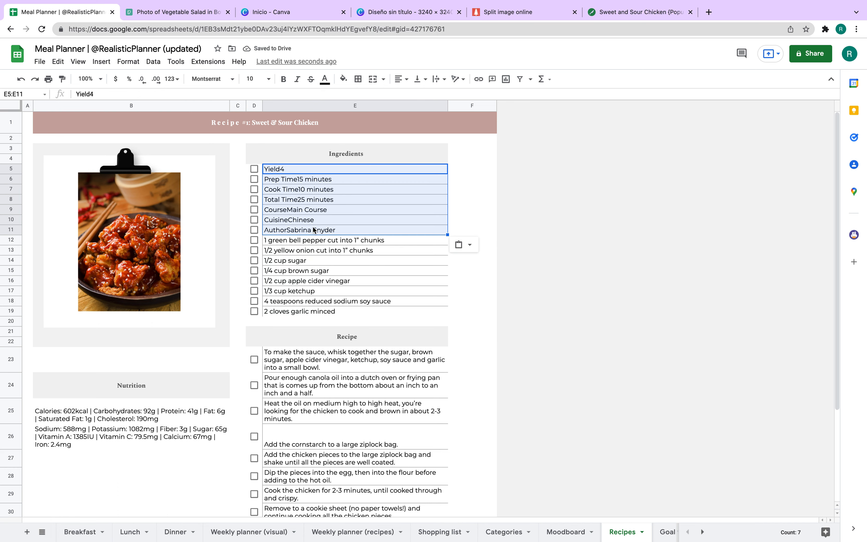
{"action": "key", "text": "super+z"}
{"action": "left_click", "coordinate": [615, 238]}
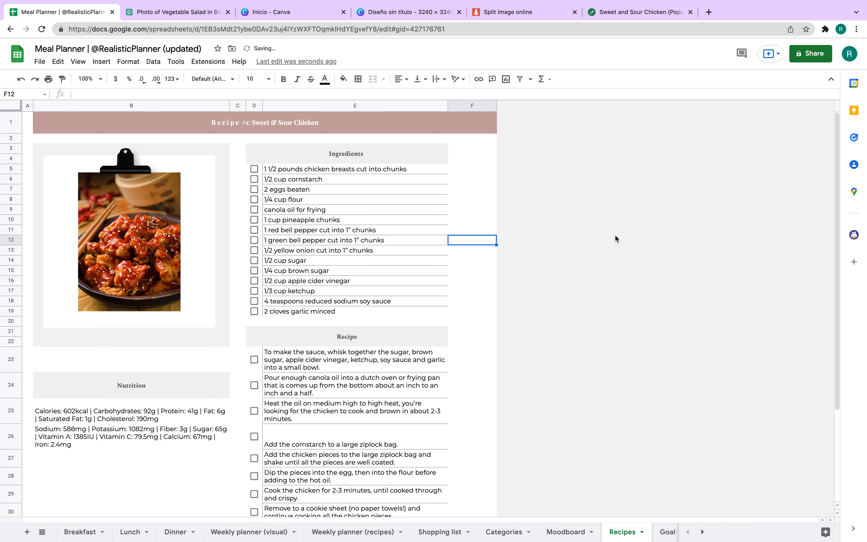
- Try deleting column F of the Recipes sheet, and insert one column to its right
{"action": "left_click", "coordinate": [361, 106]}
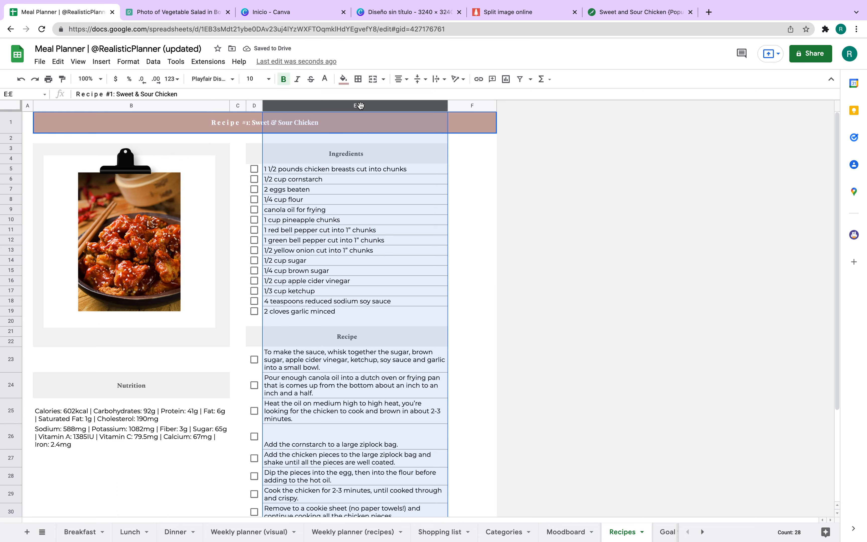
{"action": "left_click", "coordinate": [475, 105]}
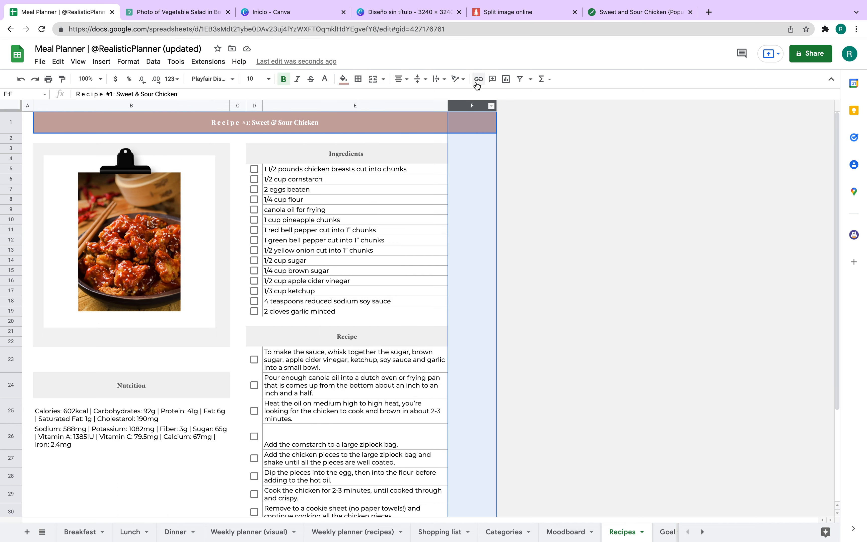
{"action": "right_click", "coordinate": [472, 106]}
{"action": "left_click", "coordinate": [527, 217]}
{"action": "right_click", "coordinate": [477, 105]}
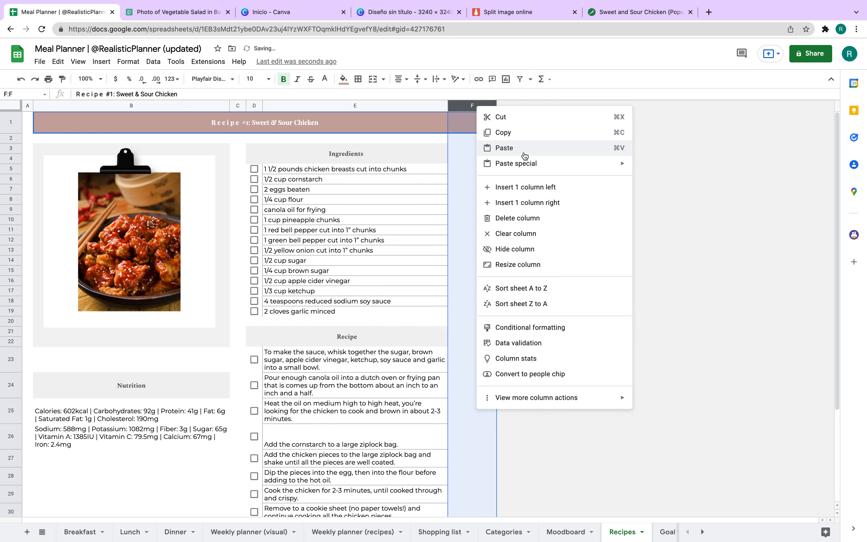
{"action": "left_click", "coordinate": [541, 202]}
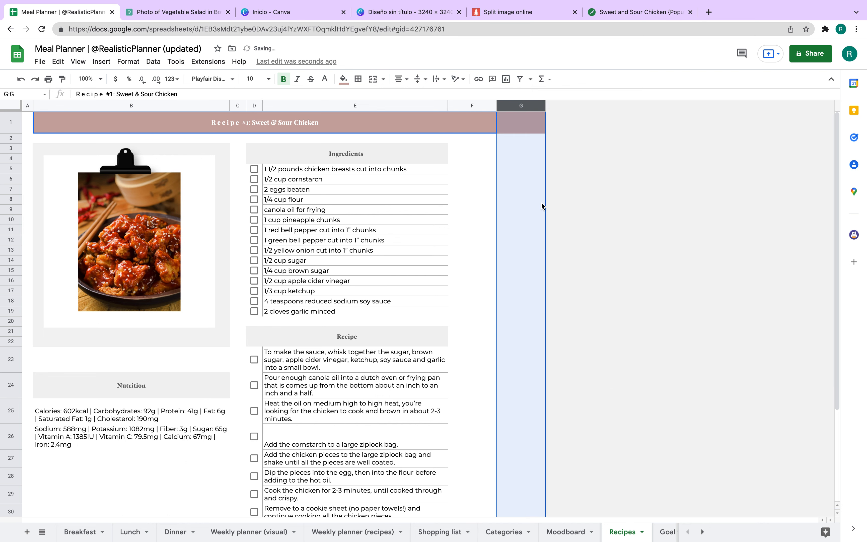
- Hide column F of the Recipes sheet, and undo the hiding
{"action": "right_click", "coordinate": [463, 106]}
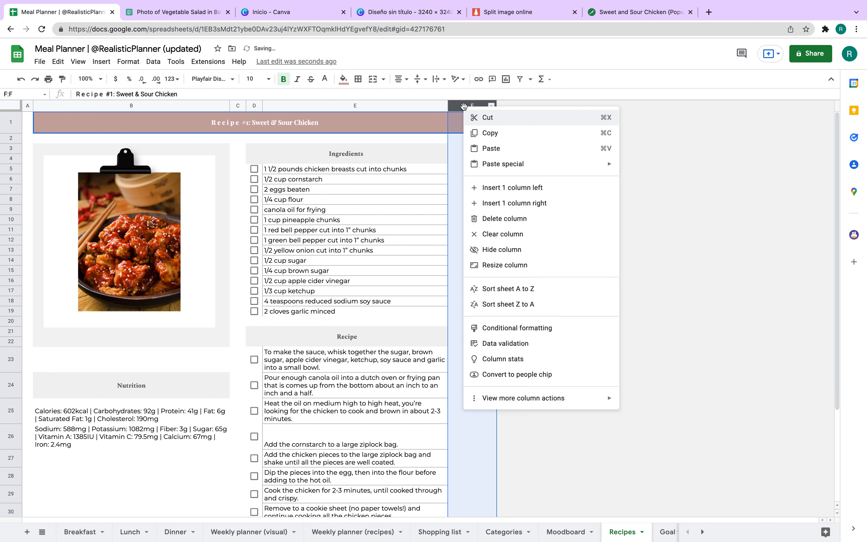
{"action": "left_click", "coordinate": [512, 250]}
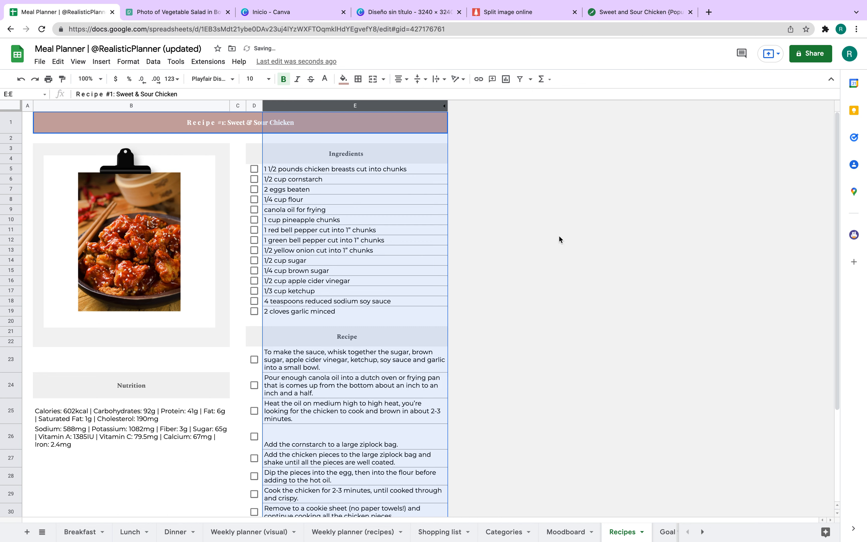
{"action": "key", "text": "ctrl+z"}
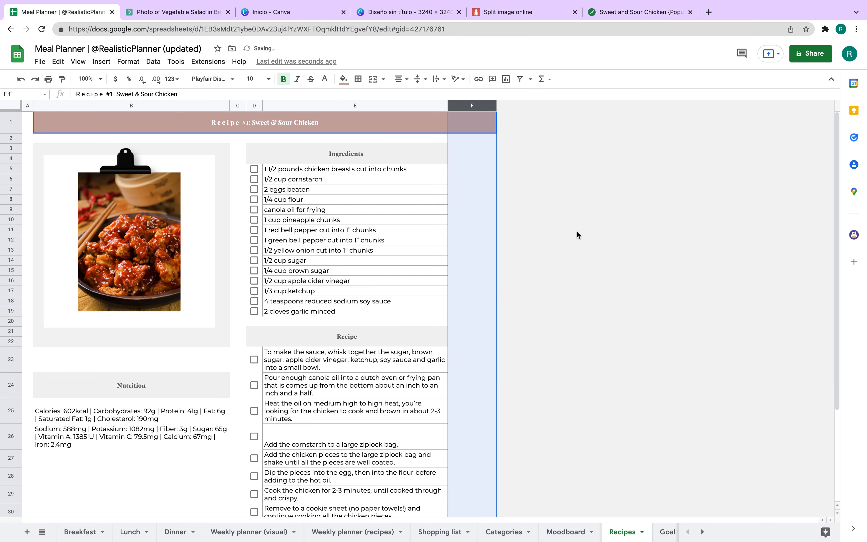
- On the Goal tracker sheet, check Day 7 and Day 8 for the NO sugar goal, and toggle Day 9 on and off
{"action": "scroll", "coordinate": [635, 534], "scroll_direction": "right", "scroll_amount": 2}
{"action": "left_click", "coordinate": [635, 534]}
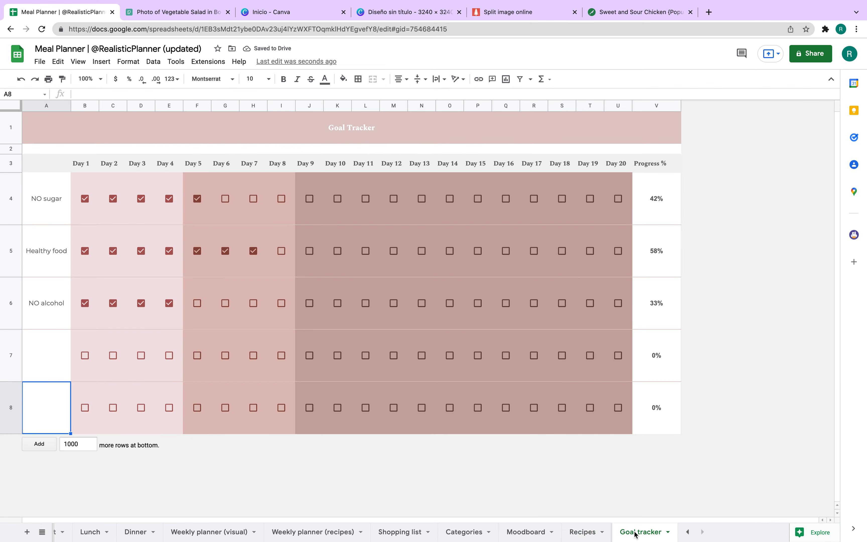
{"action": "left_click", "coordinate": [43, 212]}
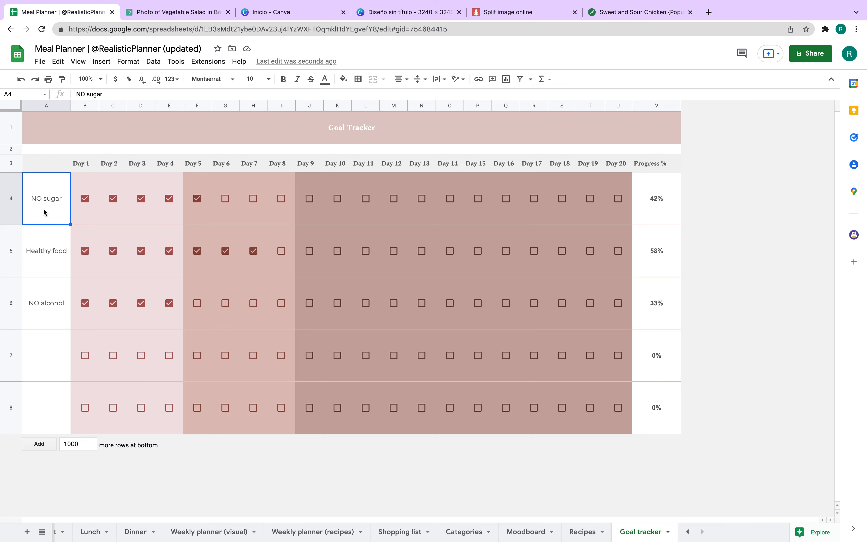
{"action": "left_click", "coordinate": [253, 199]}
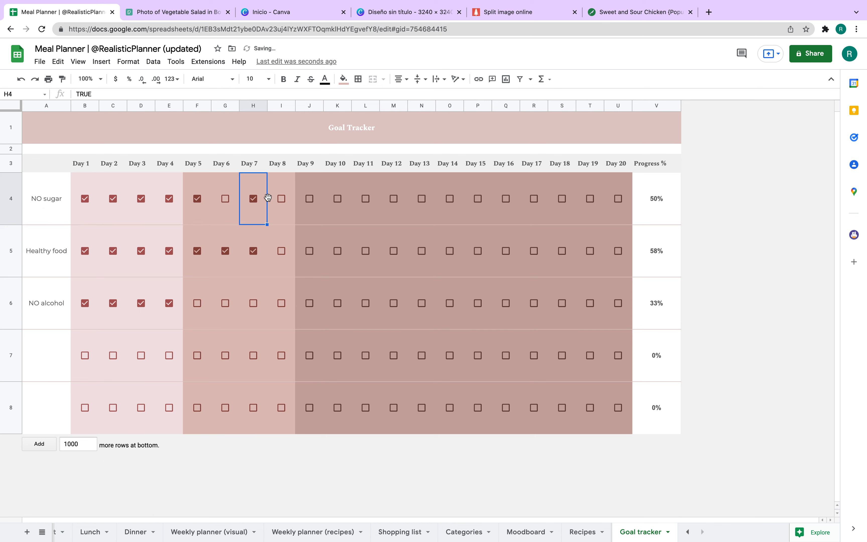
{"action": "left_click", "coordinate": [282, 199]}
{"action": "left_click", "coordinate": [282, 199]}
{"action": "left_click", "coordinate": [254, 198]}
{"action": "left_click", "coordinate": [282, 198]}
{"action": "left_click", "coordinate": [253, 198]}
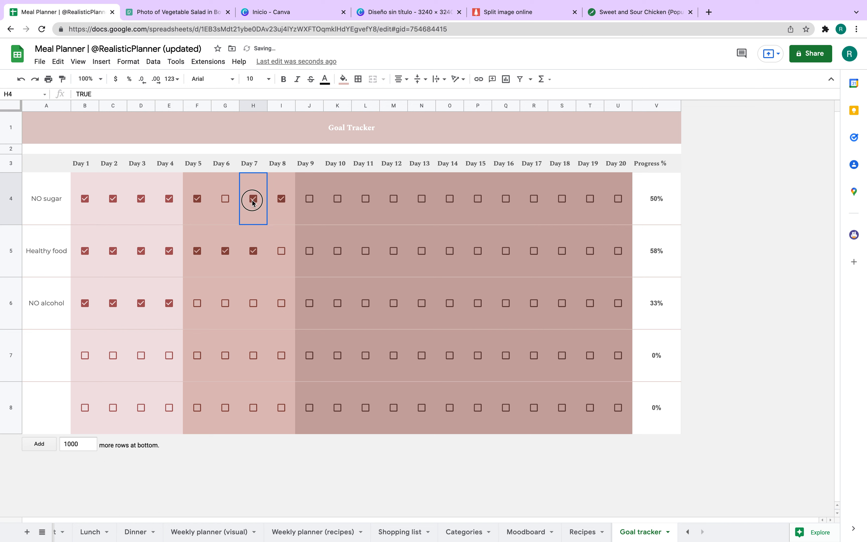
{"action": "left_click", "coordinate": [310, 199]}
{"action": "left_click", "coordinate": [310, 199]}
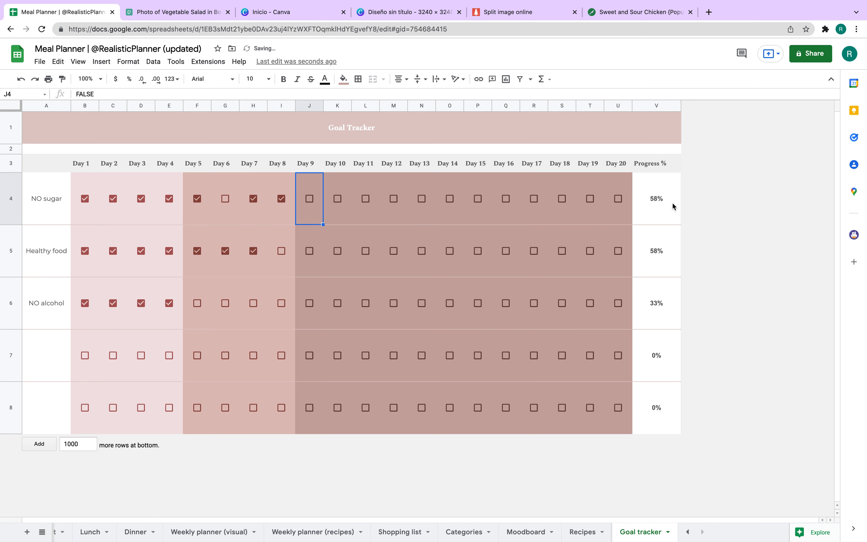